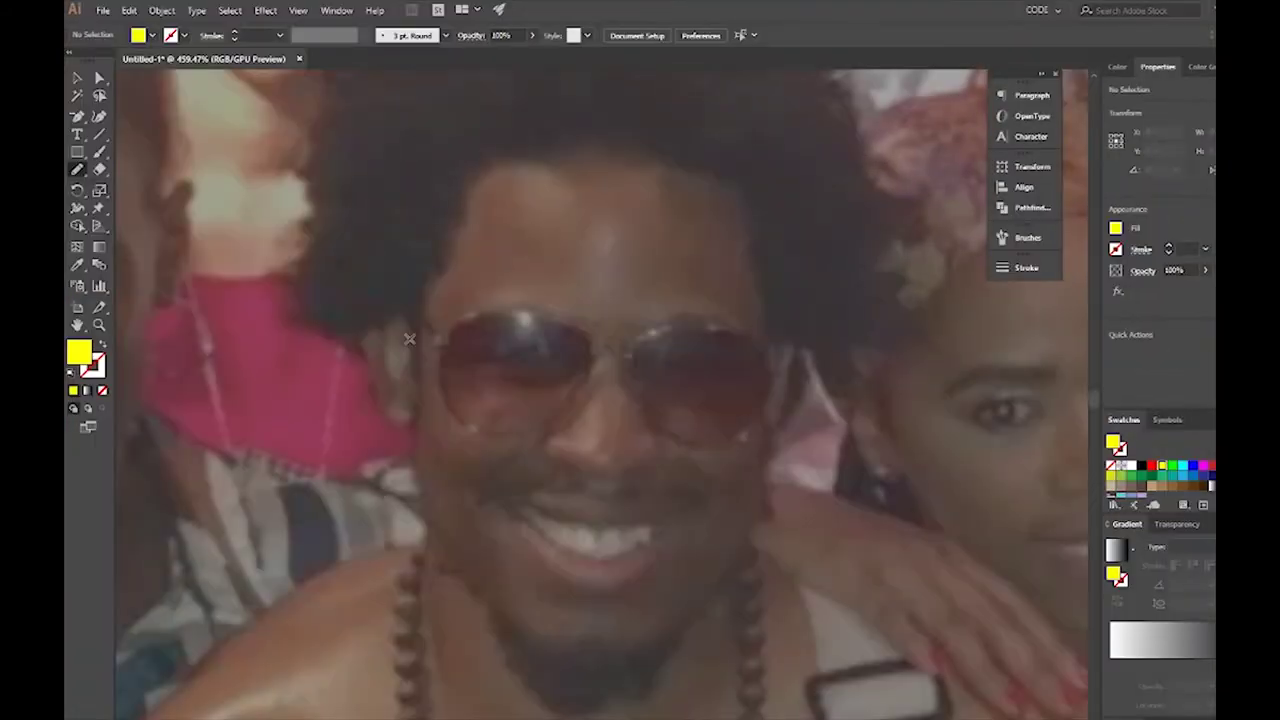
# Step: Trace the face outline with the Pen tool, from temple around the cheek, chin and right jaw
pyautogui.press('p')
pyautogui.click(415, 298)
pyautogui.moveTo(492, 604); pyautogui.dragTo(556, 651)
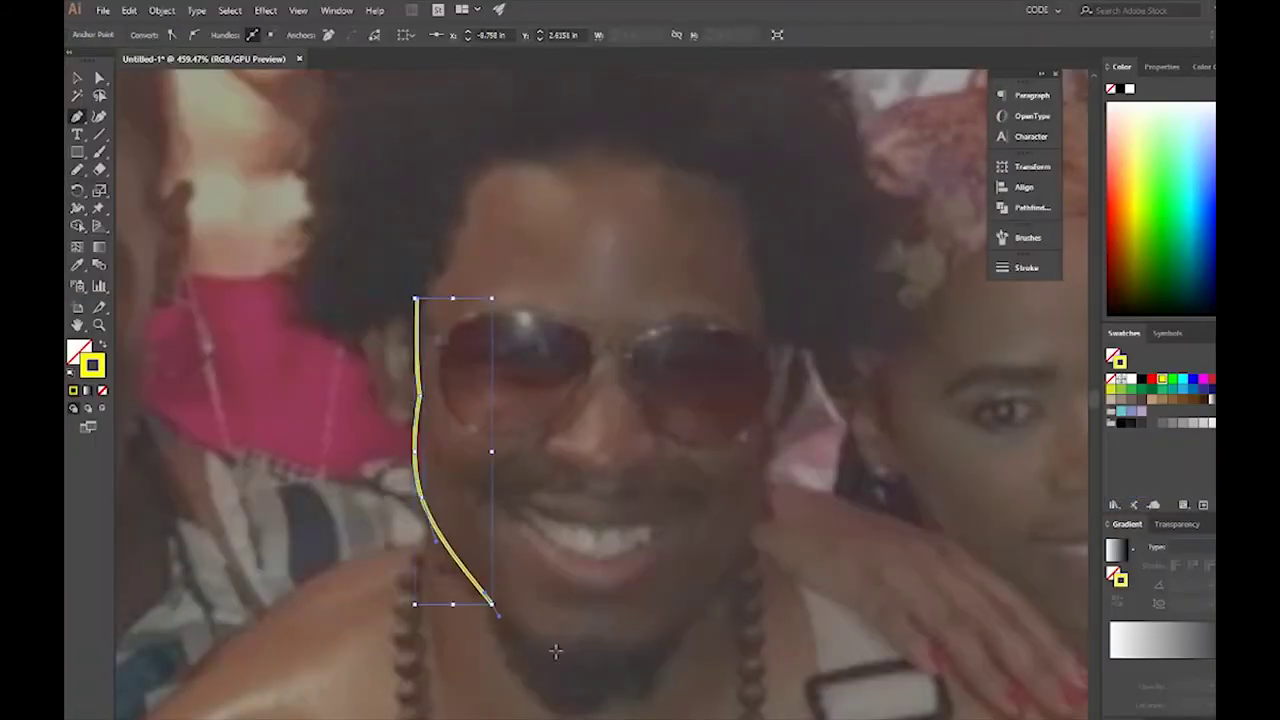
pyautogui.moveTo(748, 545); pyautogui.dragTo(752, 522)
pyautogui.click(764, 463)
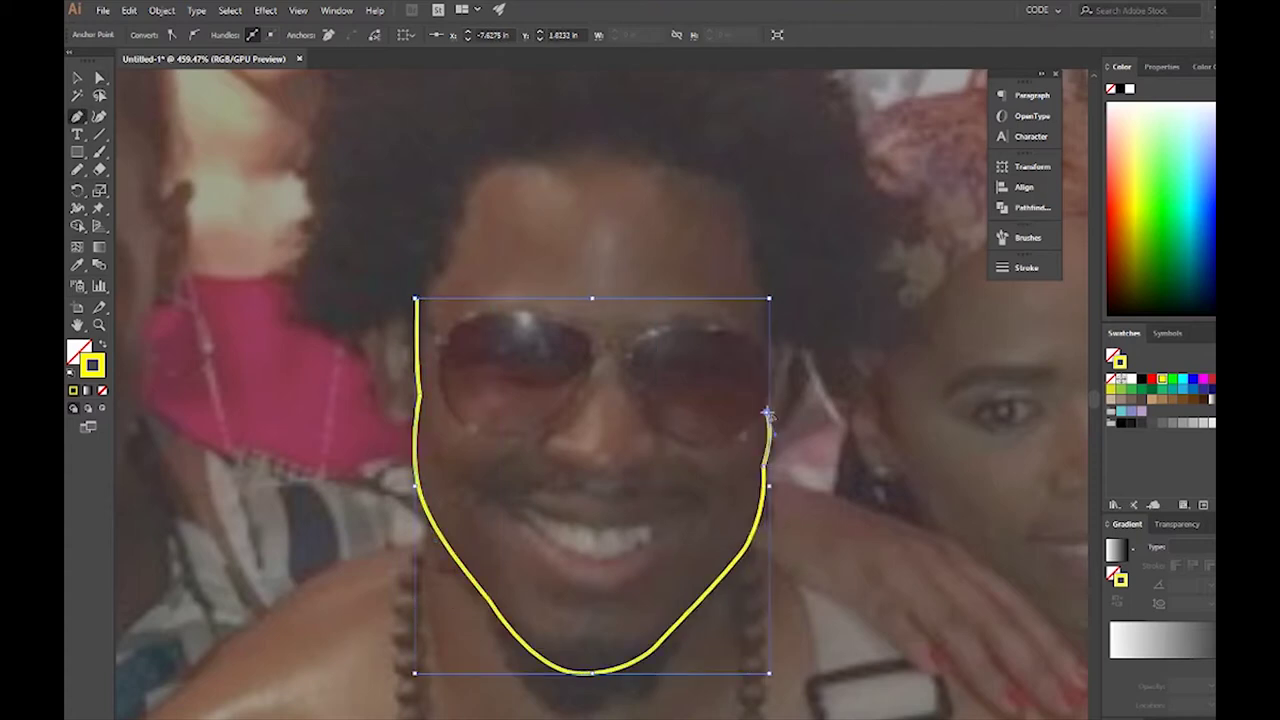
pyautogui.moveTo(772, 357); pyautogui.dragTo(760, 174)
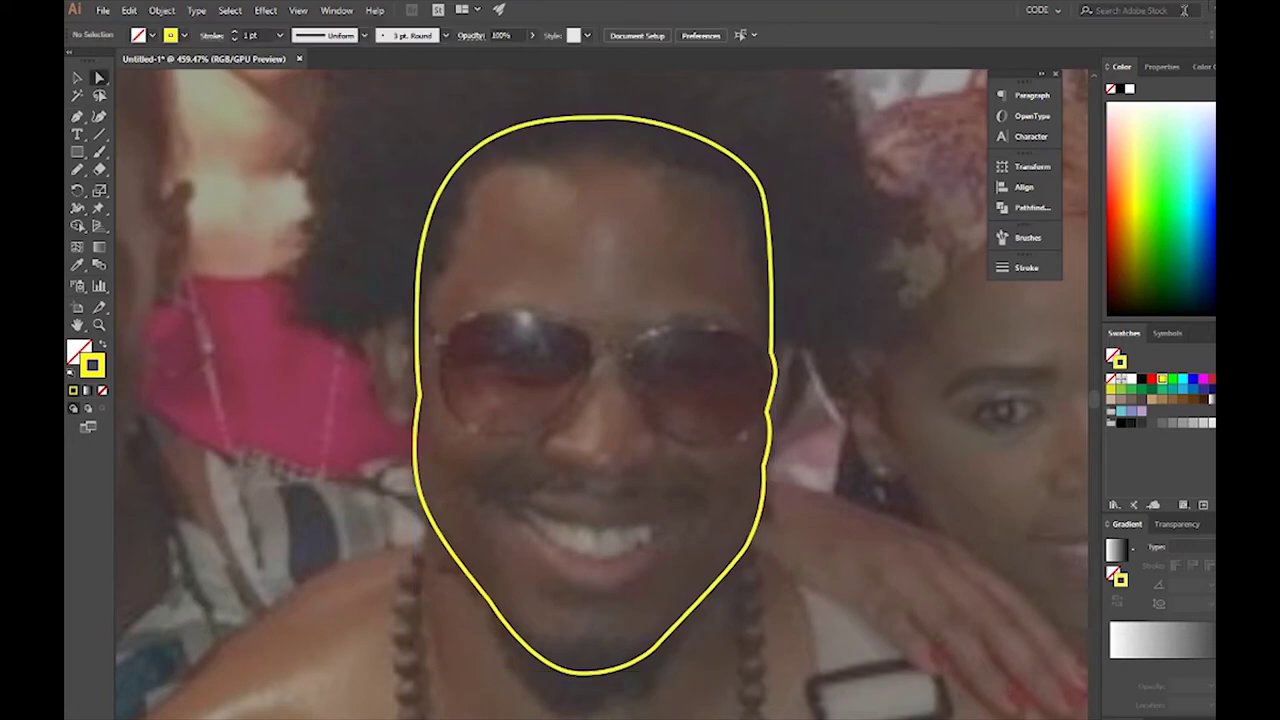
# Step: Give the yellow face outline a tapered variable-width stroke profile
pyautogui.click(1026, 267)
pyautogui.click(898, 490)
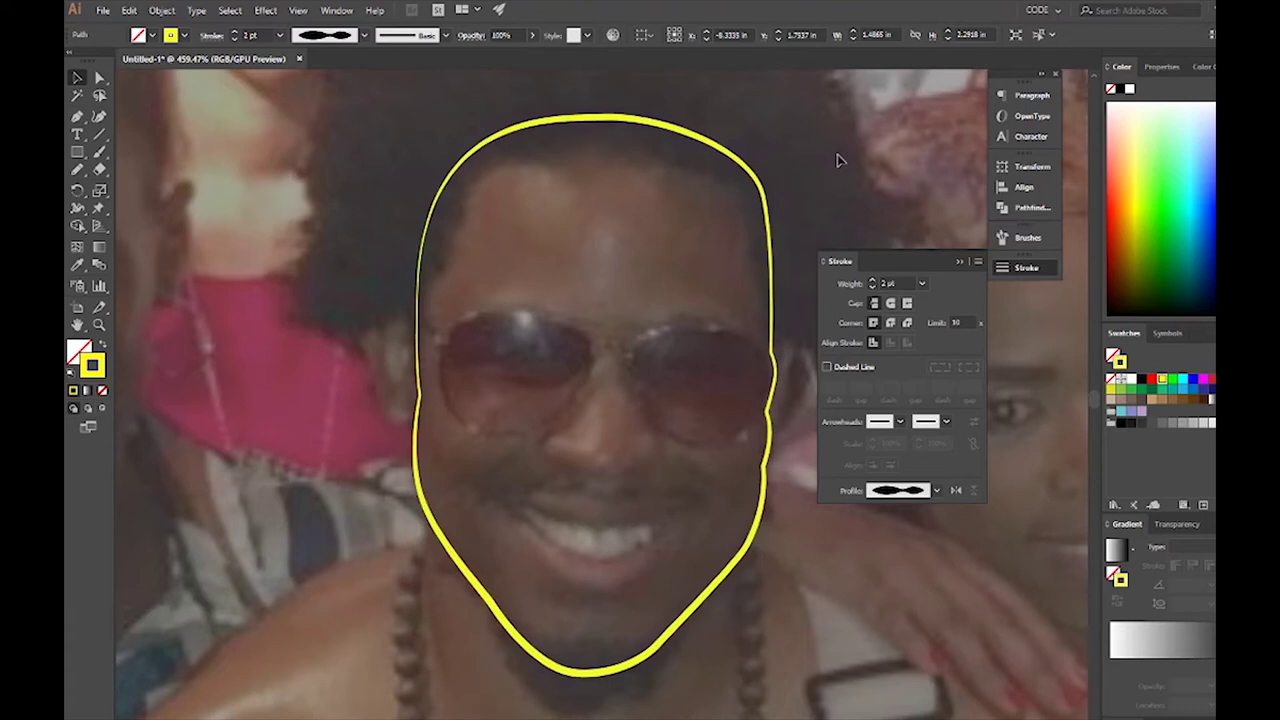
pyautogui.hotkey('shift', 'b')
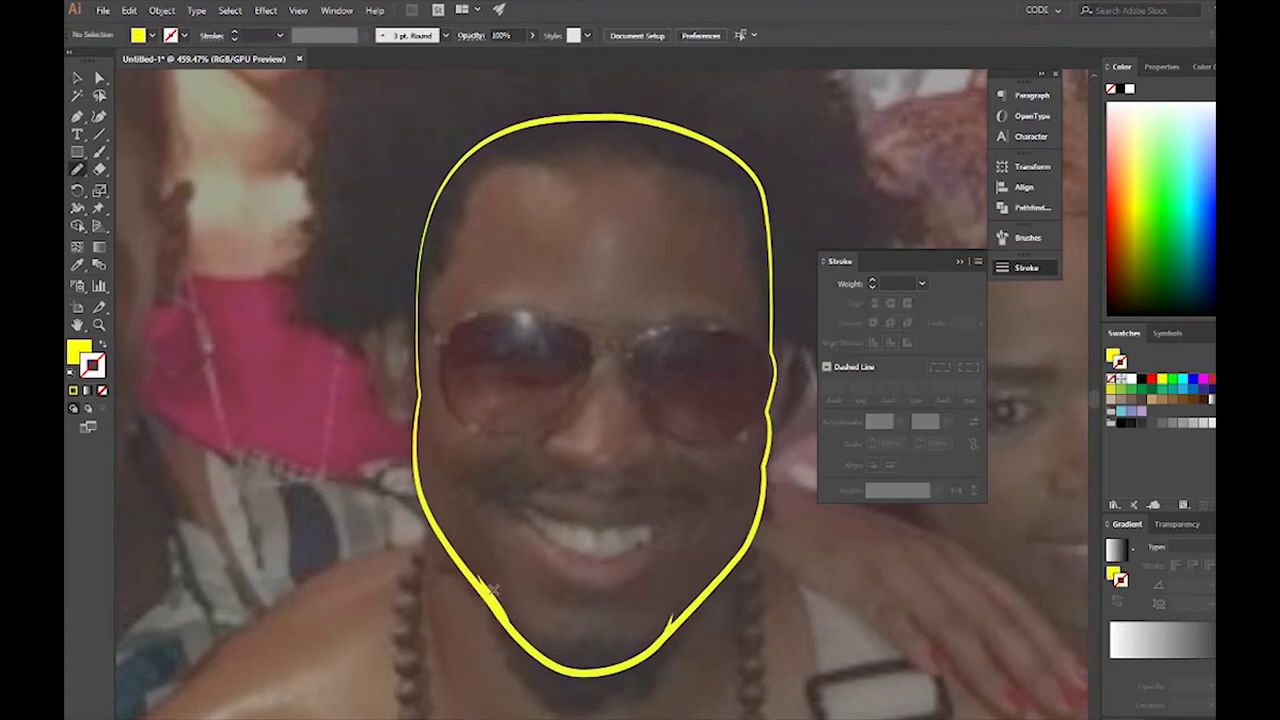
# Step: Brush shaggy beard strokes along the left jaw and chin, then make them a solid yellow fill
pyautogui.scroll(1, 492, 590)
pyautogui.moveTo(515, 640); pyautogui.dragTo(477, 562)
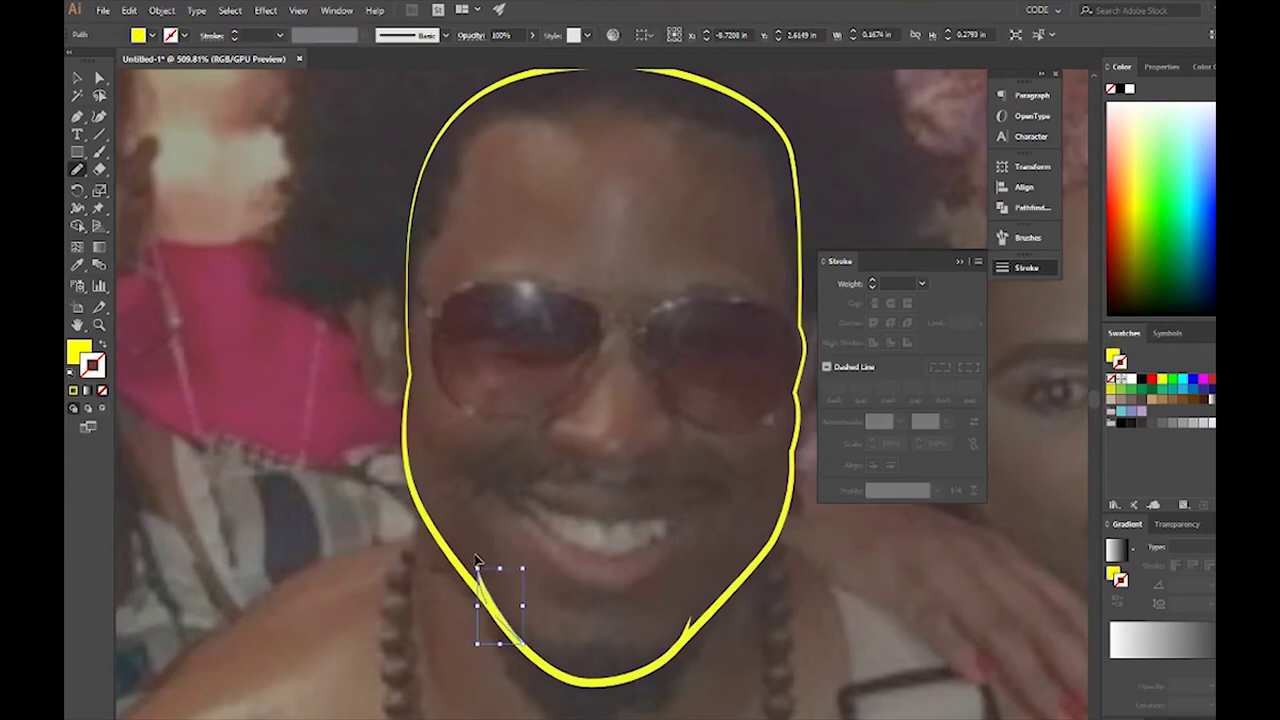
pyautogui.moveTo(437, 550); pyautogui.dragTo(538, 704)
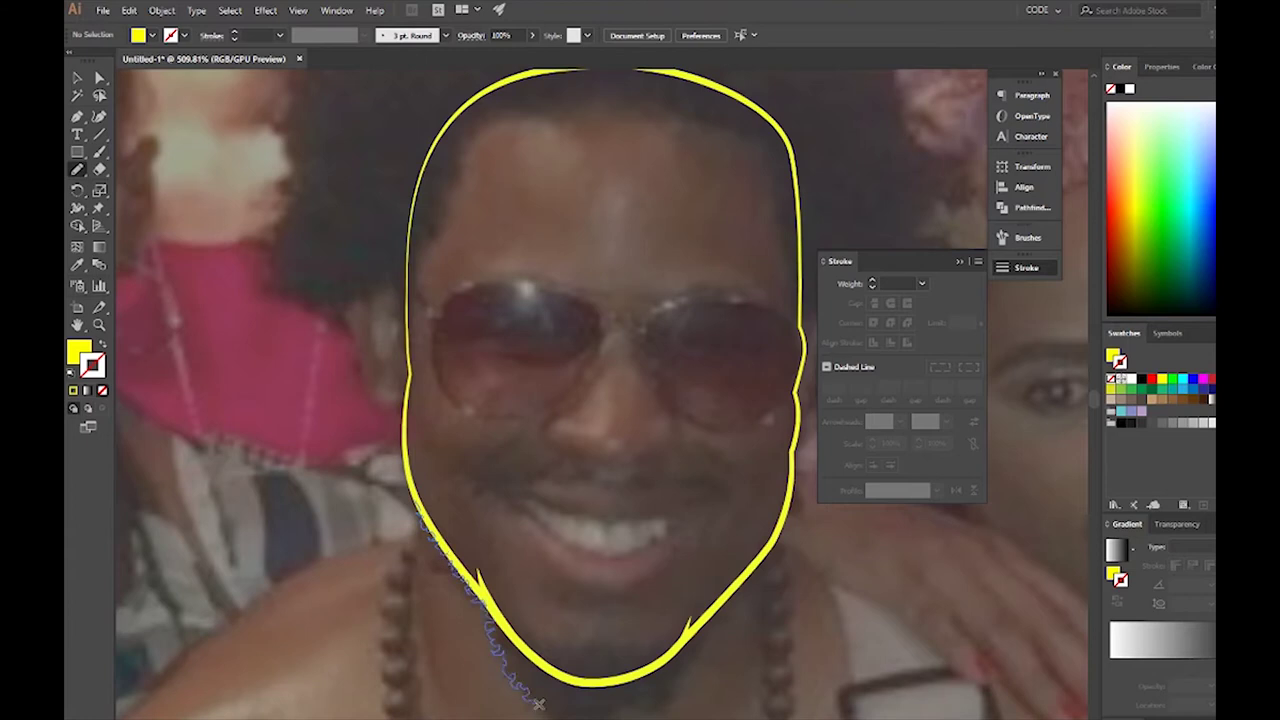
pyautogui.moveTo(538, 704)
pyautogui.mouseDown()
pyautogui.moveTo(712, 625)
pyautogui.moveTo(757, 554)
pyautogui.moveTo(517, 616)
pyautogui.mouseUp()
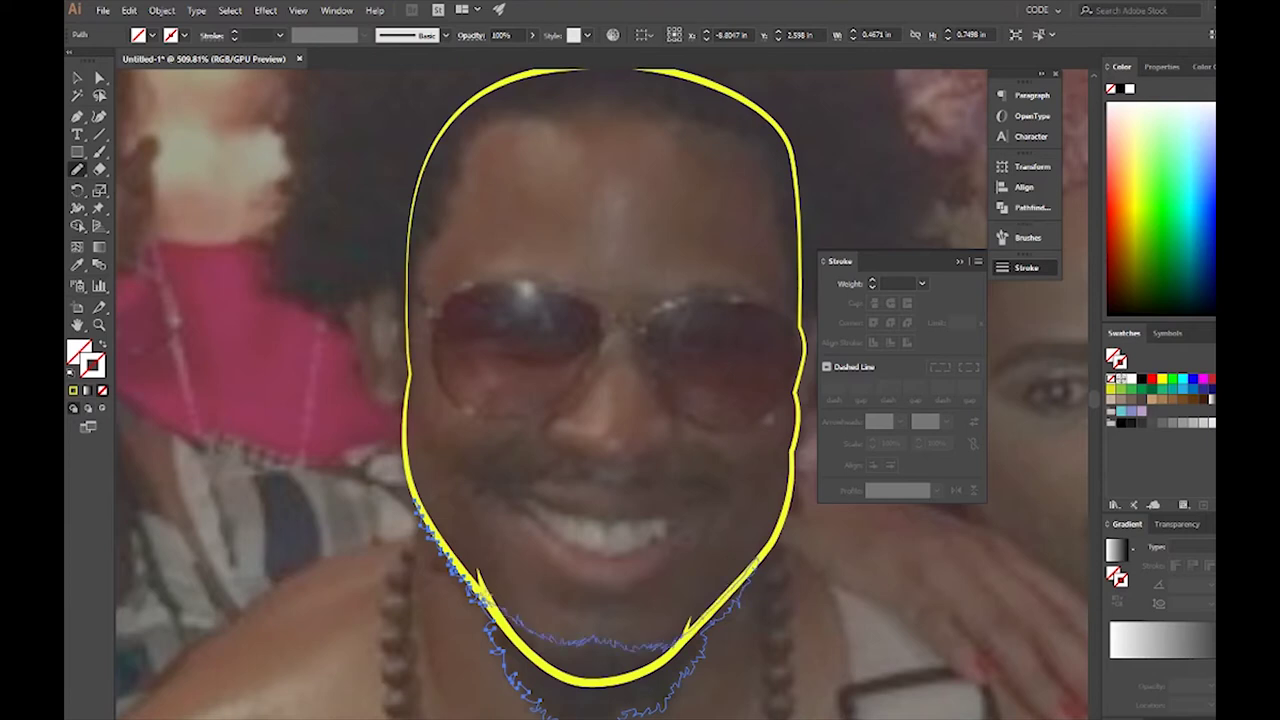
pyautogui.press('v')
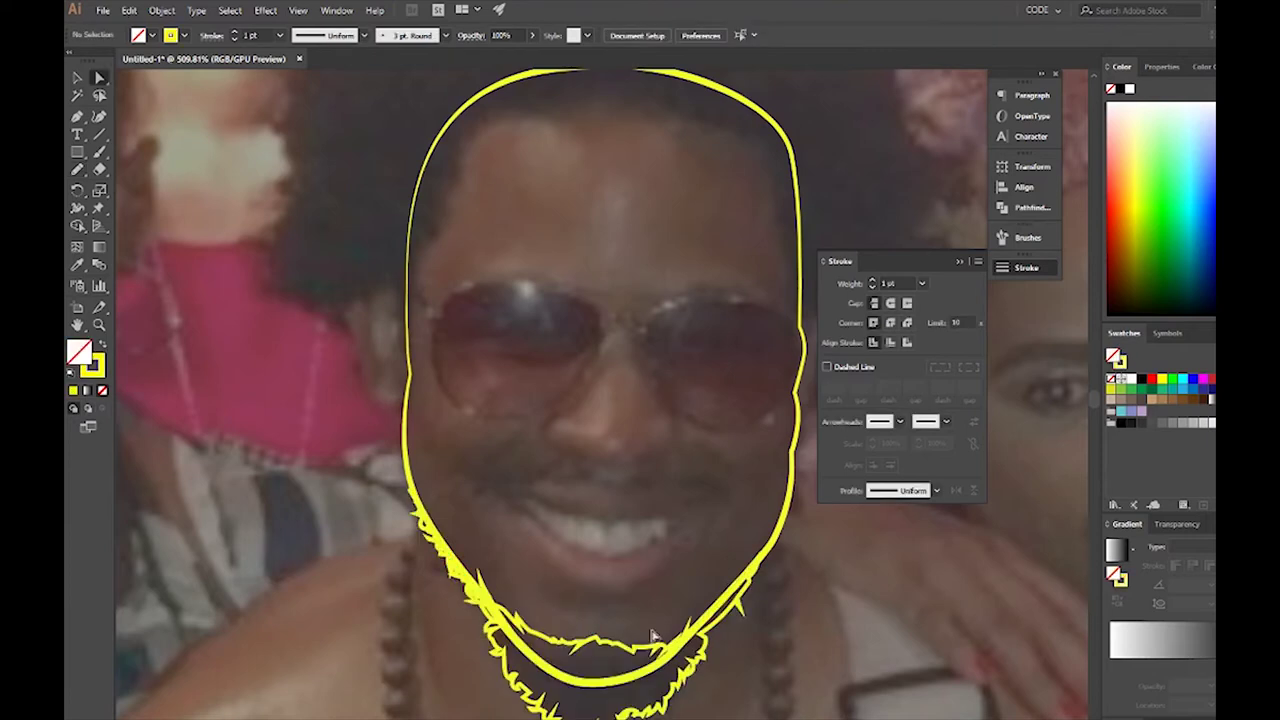
pyautogui.hotkey('shift', 'x')
pyautogui.click(737, 607)
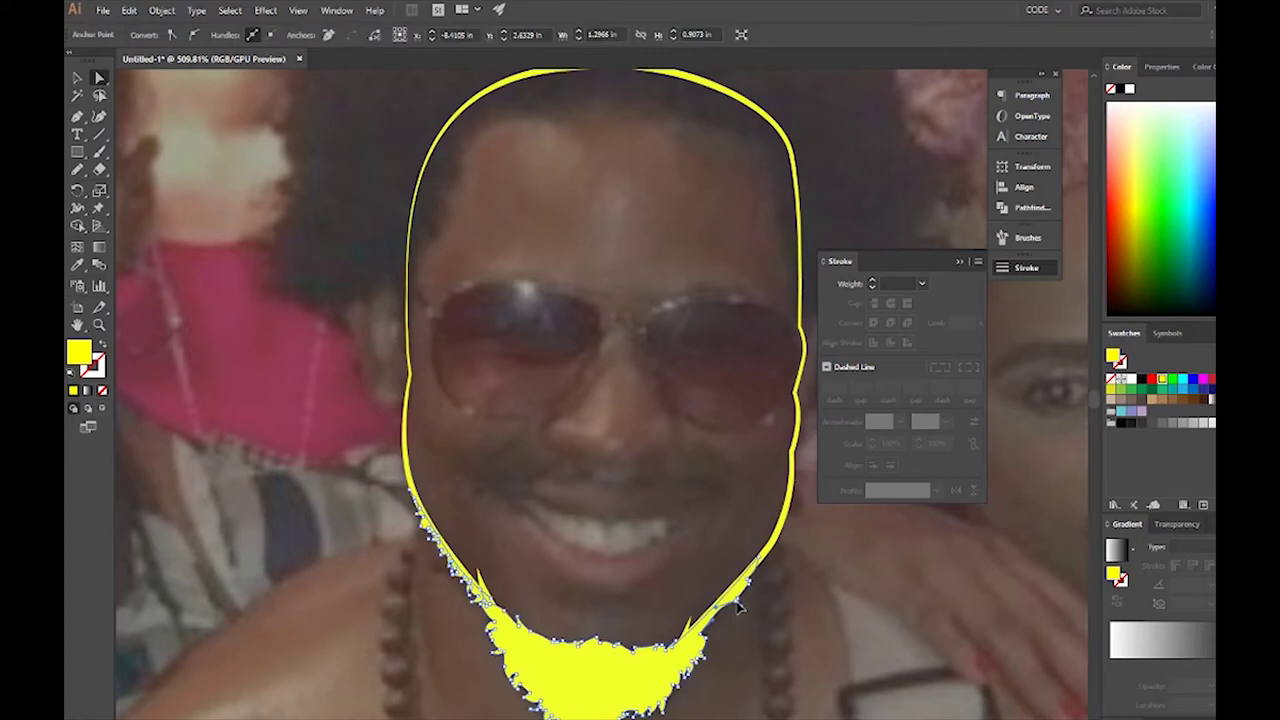
# Step: Brush additional hairy beard strokes along the right jawline
pyautogui.hotkey('shift', 'b')
pyautogui.moveTo(705, 625); pyautogui.dragTo(772, 543)
pyautogui.press('v')
pyautogui.click(752, 605)
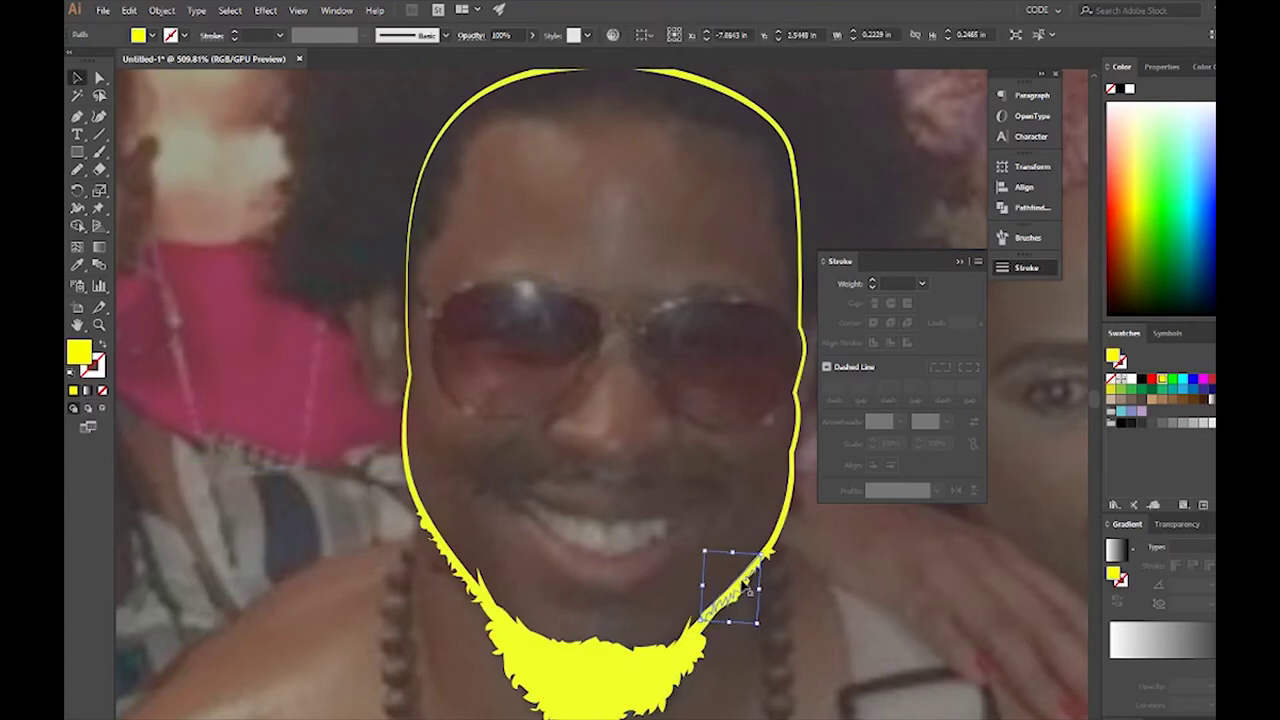
# Step: Inspect the beard path's anchors and check the small and large beard pieces
pyautogui.press('a')
pyautogui.click(735, 605)
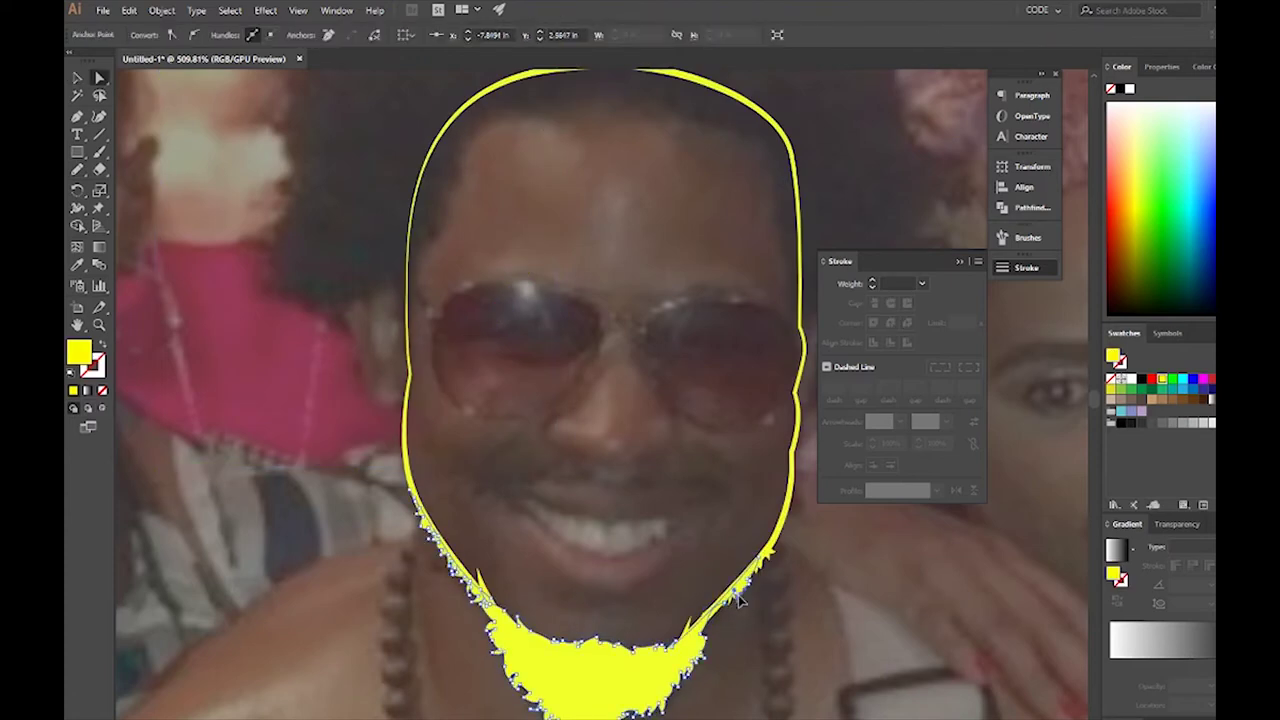
pyautogui.click(748, 602)
pyautogui.hotkey('ctrl', 'shift', 'a')
pyautogui.press('v')
pyautogui.click(775, 590)
pyautogui.click(560, 510)
pyautogui.hotkey('ctrl', 'shift', 'a')
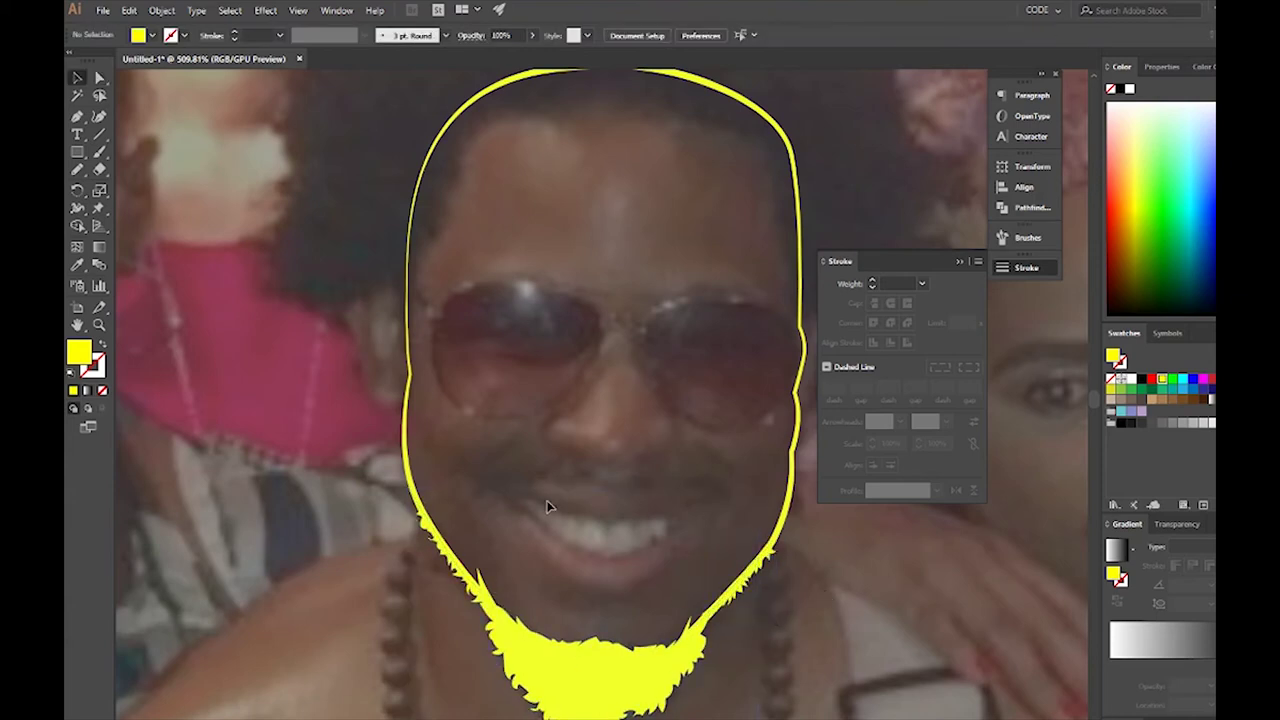
pyautogui.press('n')
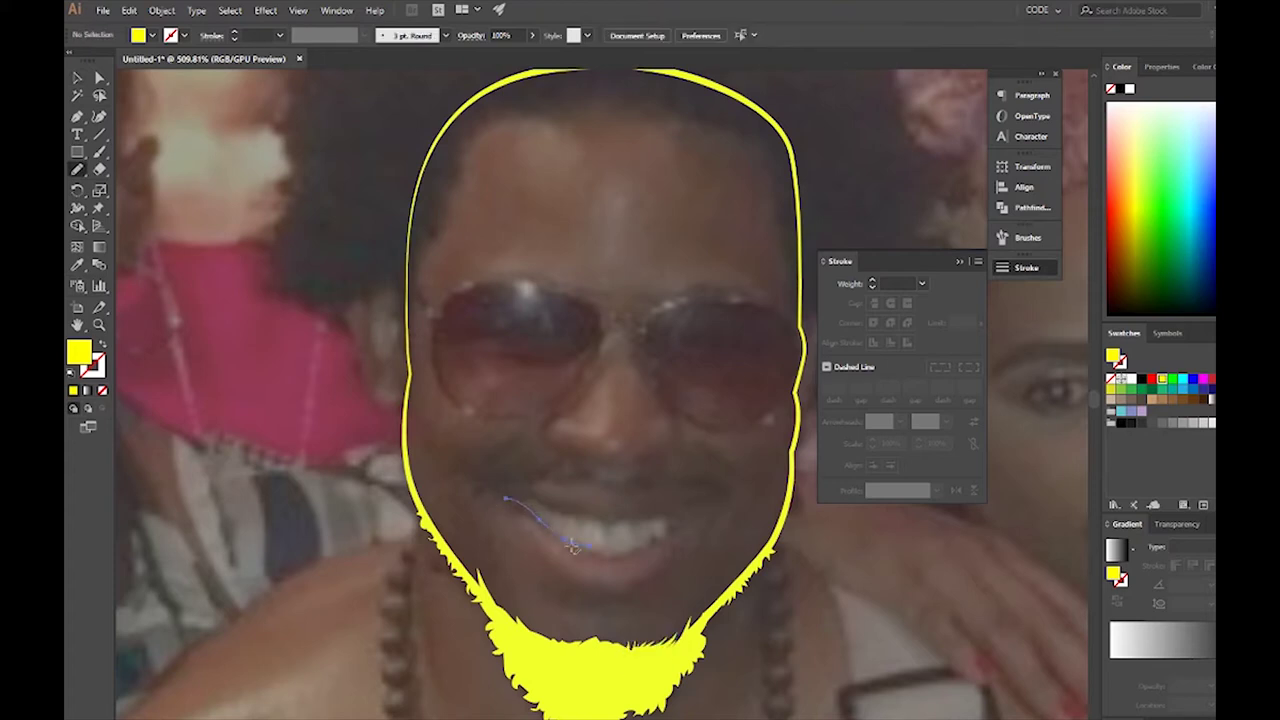
# Step: Pencil the smile crescent across the teeth and fill it yellow
pyautogui.moveTo(573, 545); pyautogui.dragTo(688, 522)
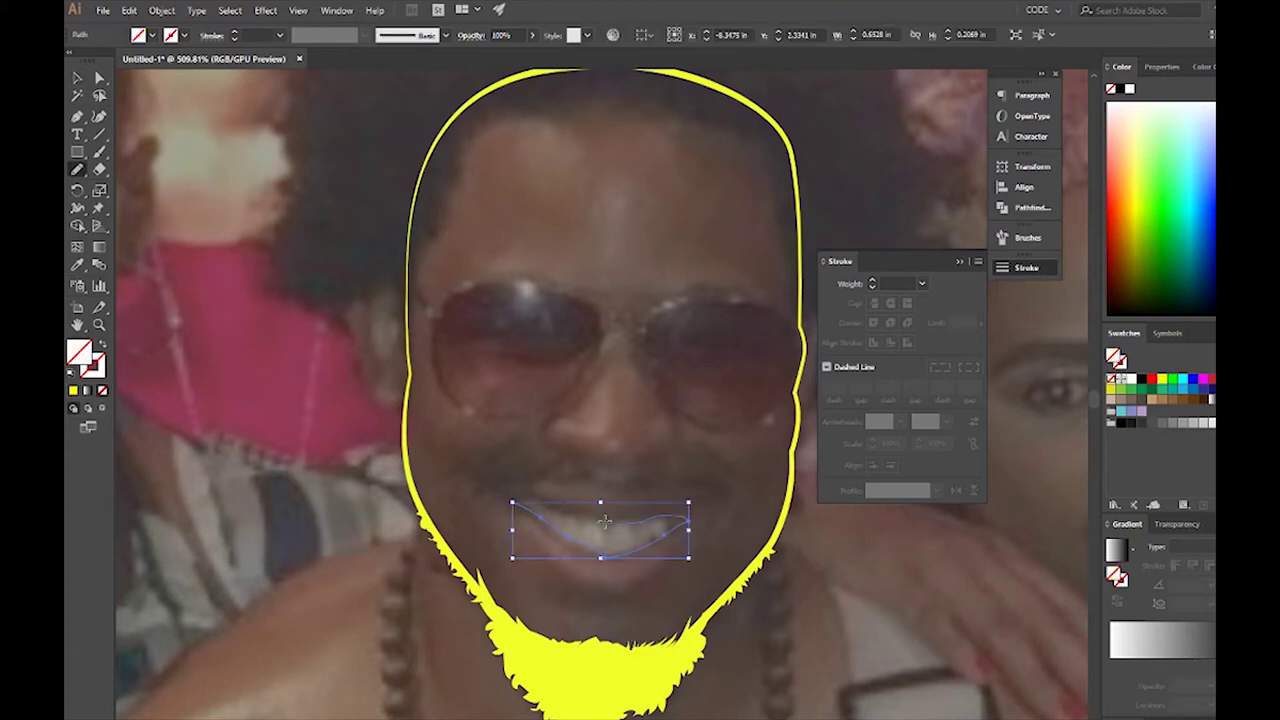
pyautogui.press(',')
pyautogui.scroll(5, 549, 503)
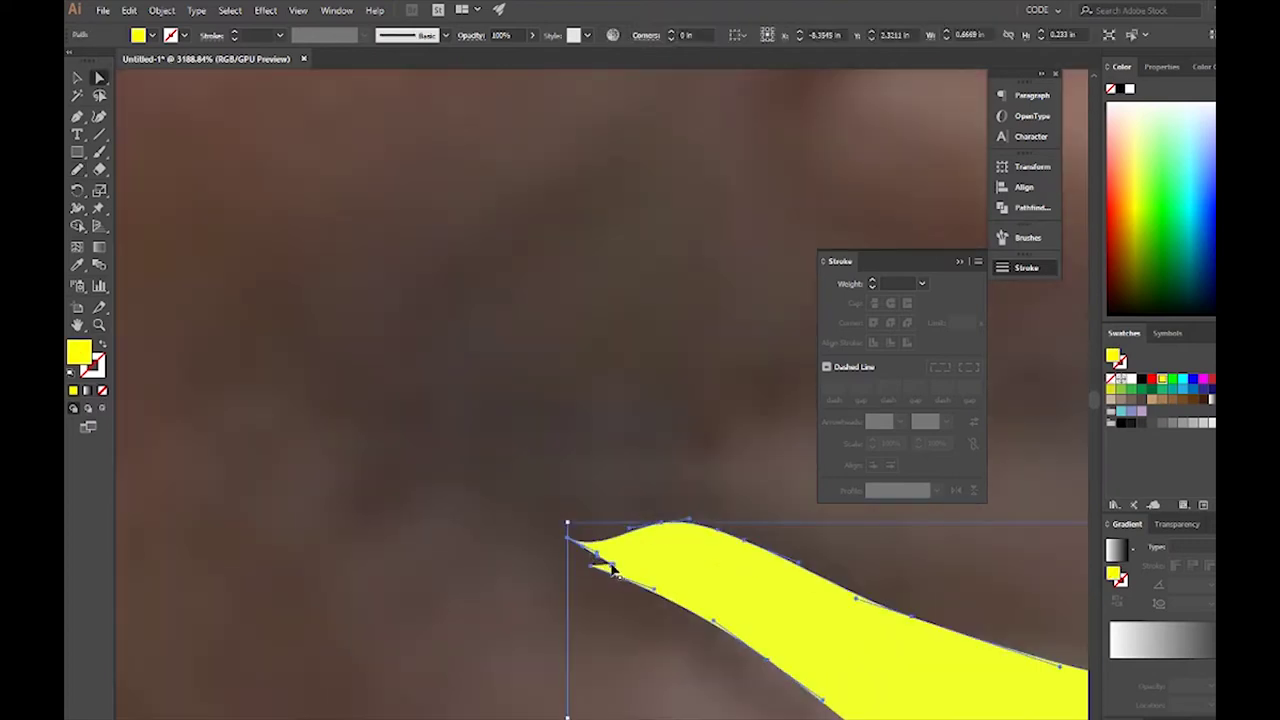
pyautogui.press('a')
pyautogui.click(585, 558)
pyautogui.scroll(-5, 577, 571)
pyautogui.press('v')
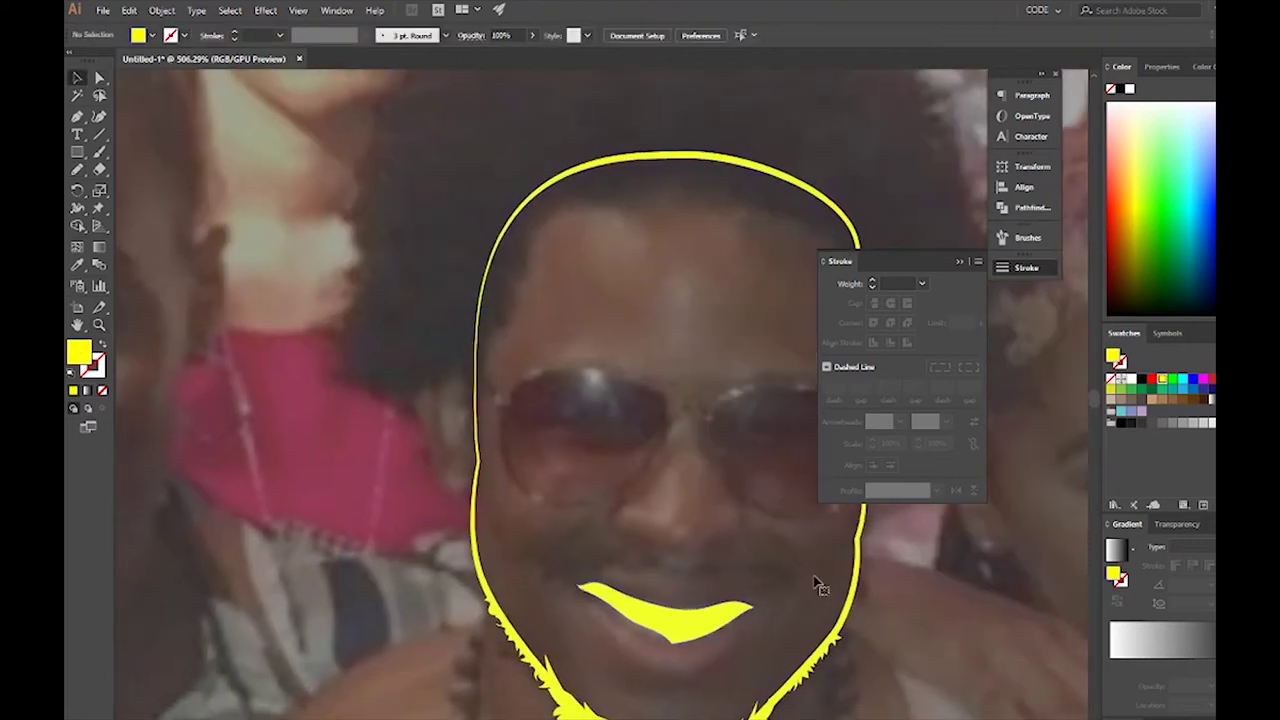
pyautogui.click(1028, 207)
pyautogui.click(961, 165)
# Step: Pencil a closed upper-lip shape above the mouth and fill it black
pyautogui.hotkey('ctrl', 'shift', 'a')
pyautogui.press('n')
pyautogui.moveTo(573, 578); pyautogui.dragTo(786, 574)
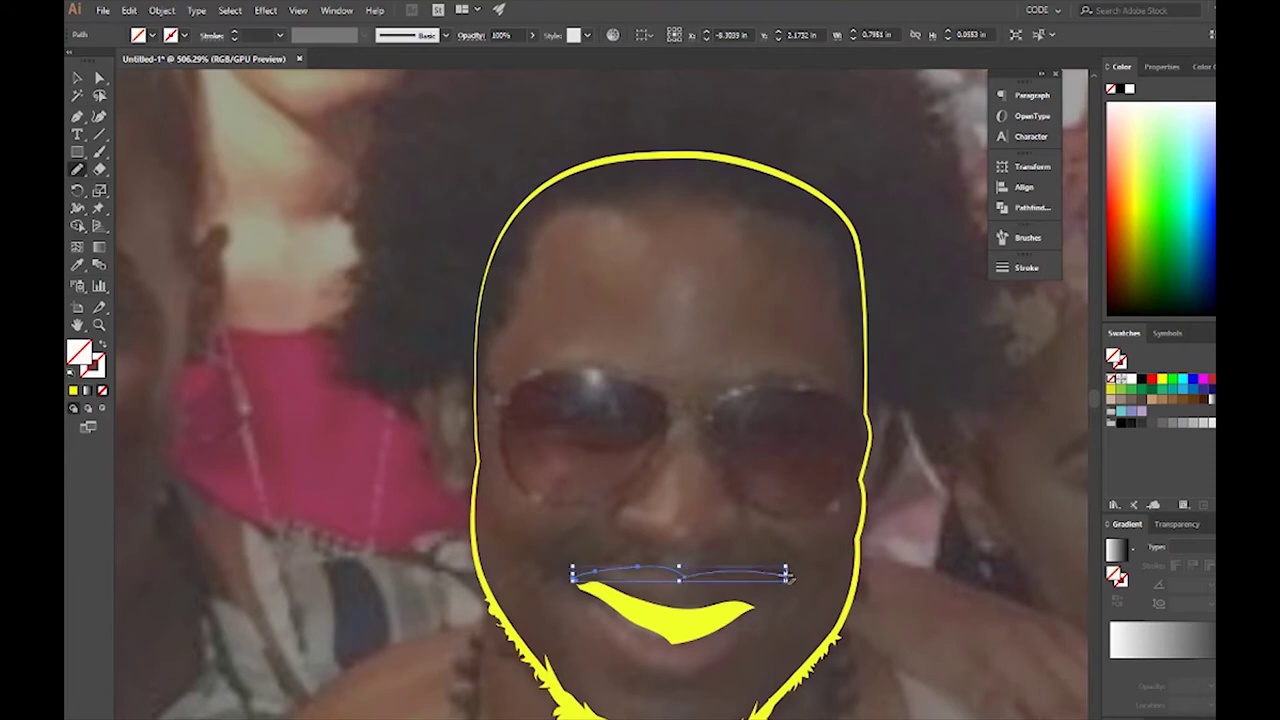
pyautogui.moveTo(612, 584); pyautogui.dragTo(572, 578)
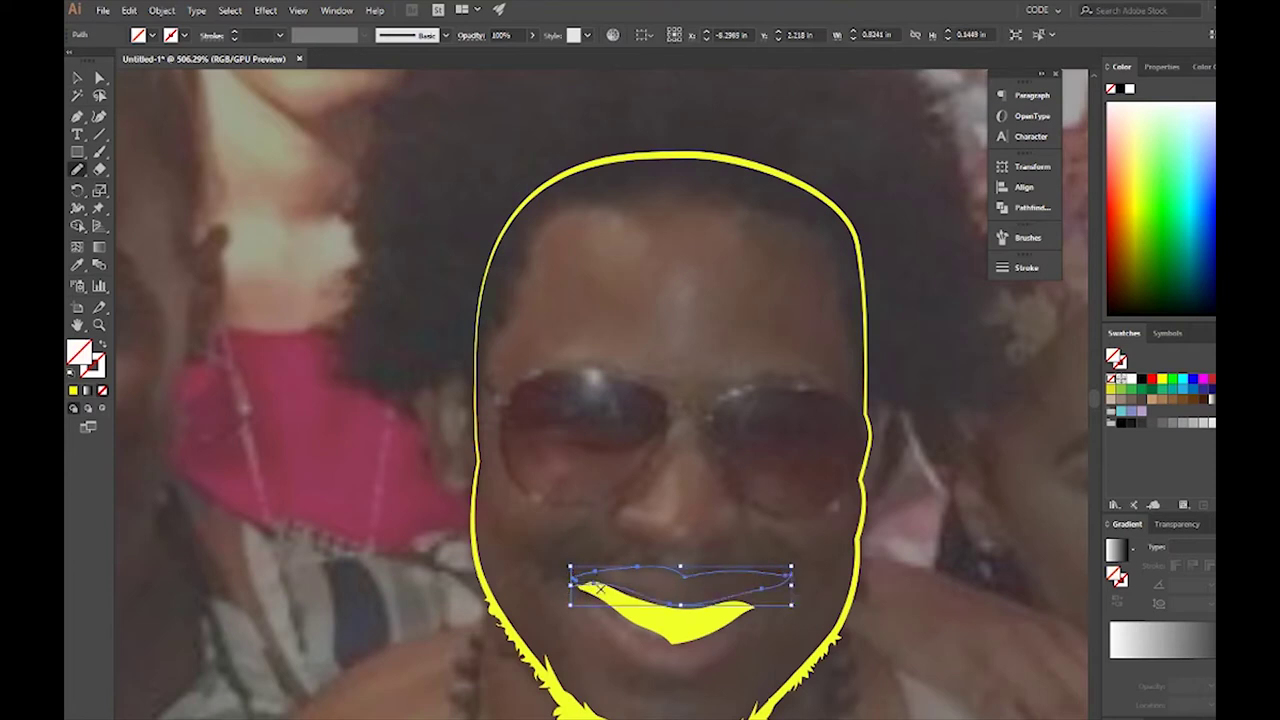
pyautogui.click(1134, 380)
pyautogui.click(1045, 243)
pyautogui.hotkey('ctrl', 'shift', 'a')
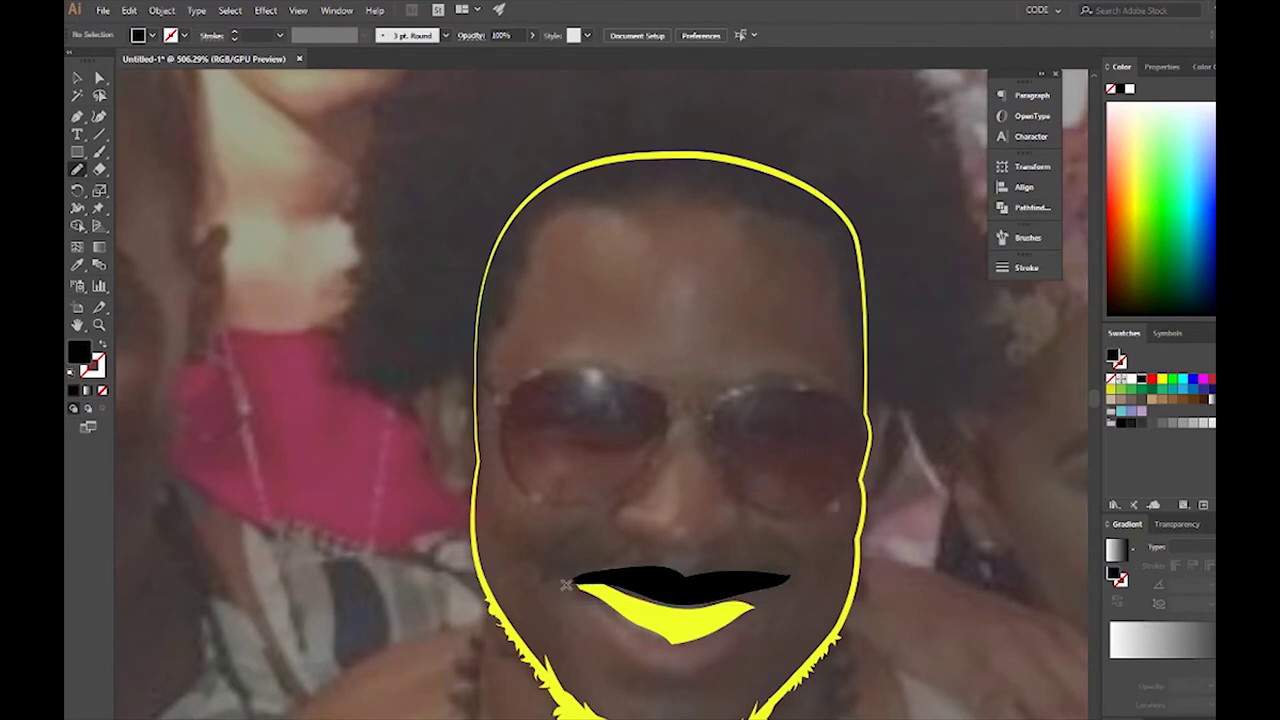
# Step: Select the upper lip shape and swap fill and stroke to make it a black outline
pyautogui.scroll(4, 585, 585)
pyautogui.press('a')
pyautogui.click(588, 588)
pyautogui.click(1030, 207)
pyautogui.hotkey('ctrl', 'shift', 'a')
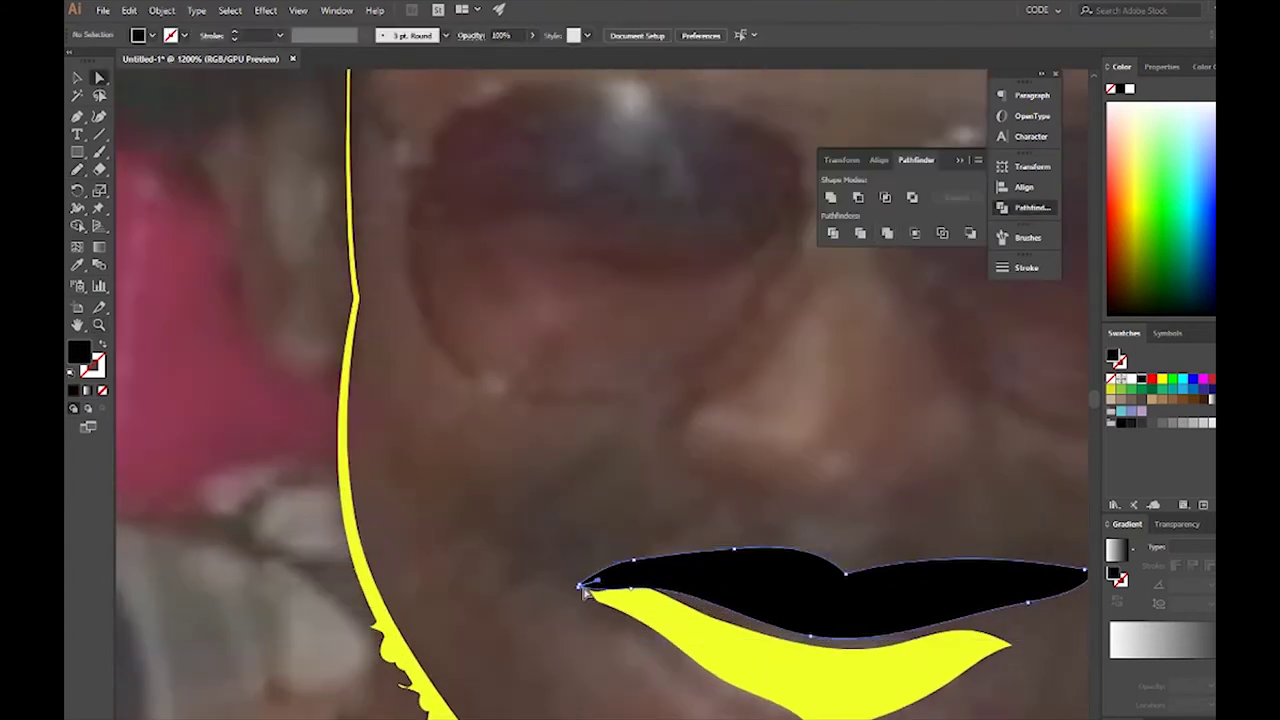
pyautogui.click(635, 575)
pyautogui.hotkey('ctrl', 'shift', 'a')
pyautogui.click(677, 550)
pyautogui.hotkey('ctrl', 'shift', 'a')
pyautogui.scroll(-3, 638, 462)
pyautogui.hscroll(3, 638, 462)
pyautogui.scroll(-5, 638, 462)
pyautogui.click(735, 435)
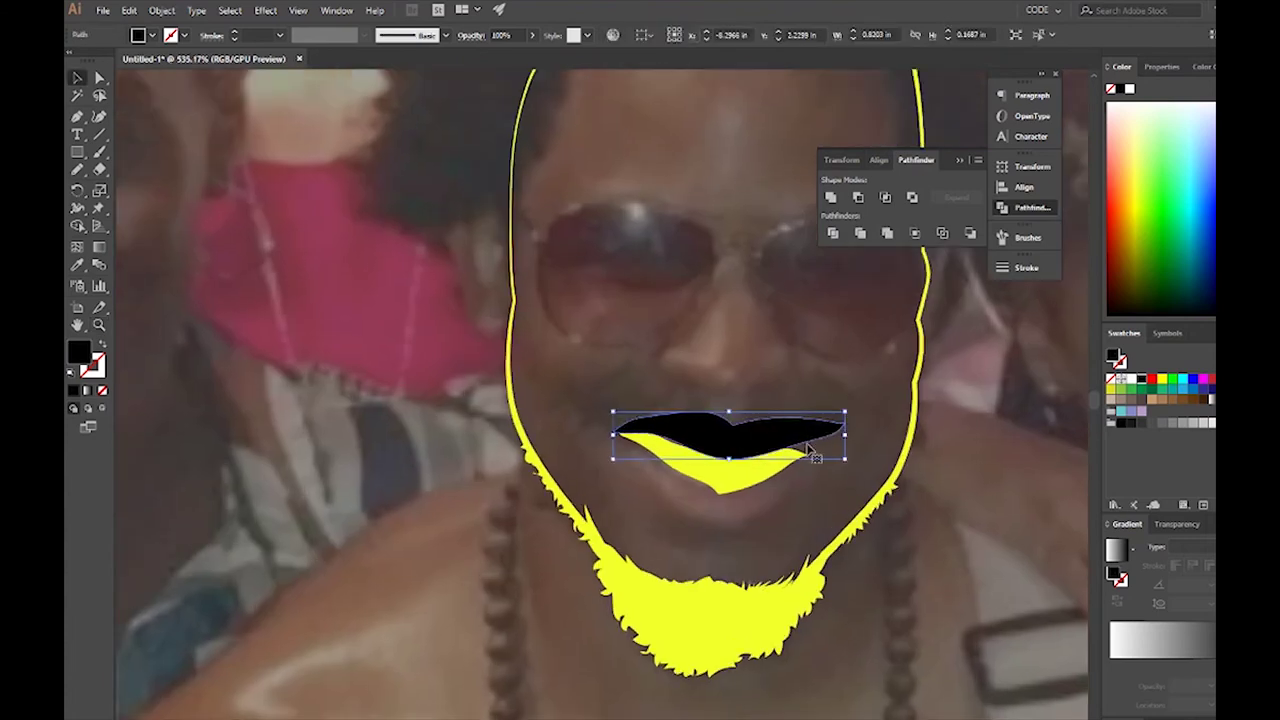
pyautogui.hotkey('shift', 'x')
# Step: Adjust the upper lip outline's stroke settings and set black fill, no stroke for drawing
pyautogui.press('a')
pyautogui.click(686, 455)
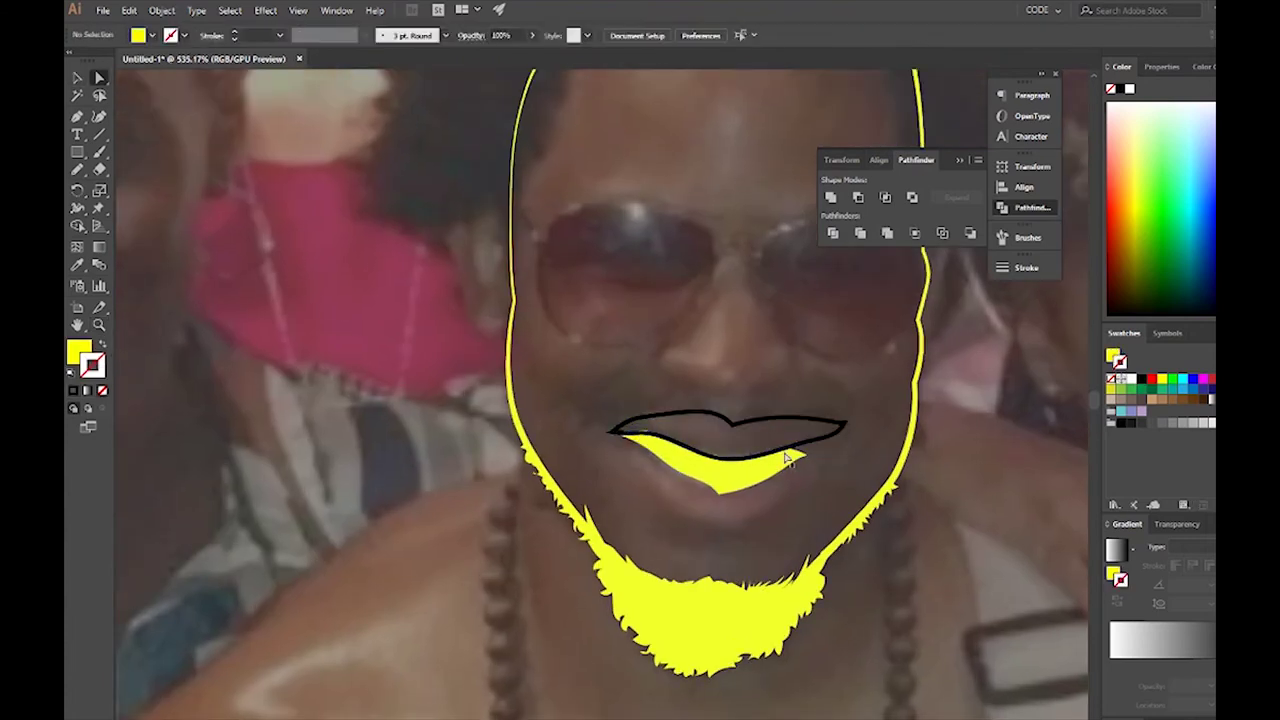
pyautogui.hotkey('ctrl', 'shift', 'a')
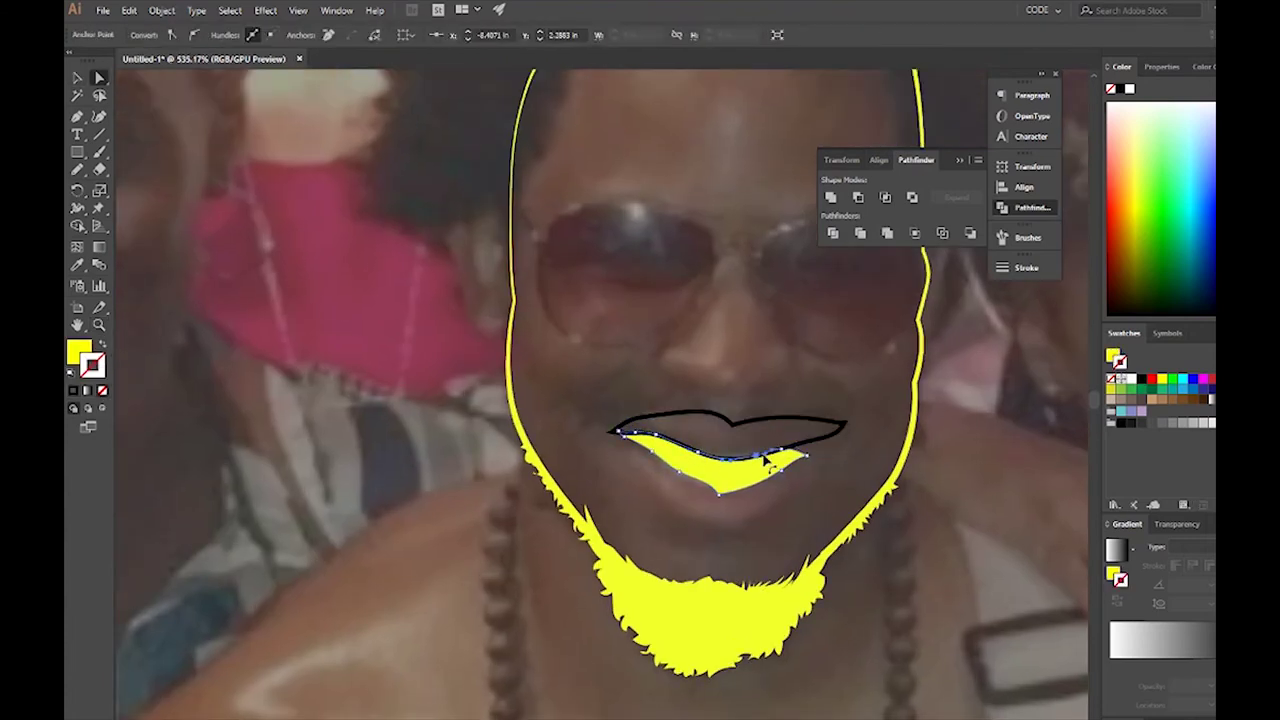
pyautogui.click(800, 438)
pyautogui.click(1026, 267)
pyautogui.hotkey('ctrl', 'shift', 'a')
pyautogui.press('n')
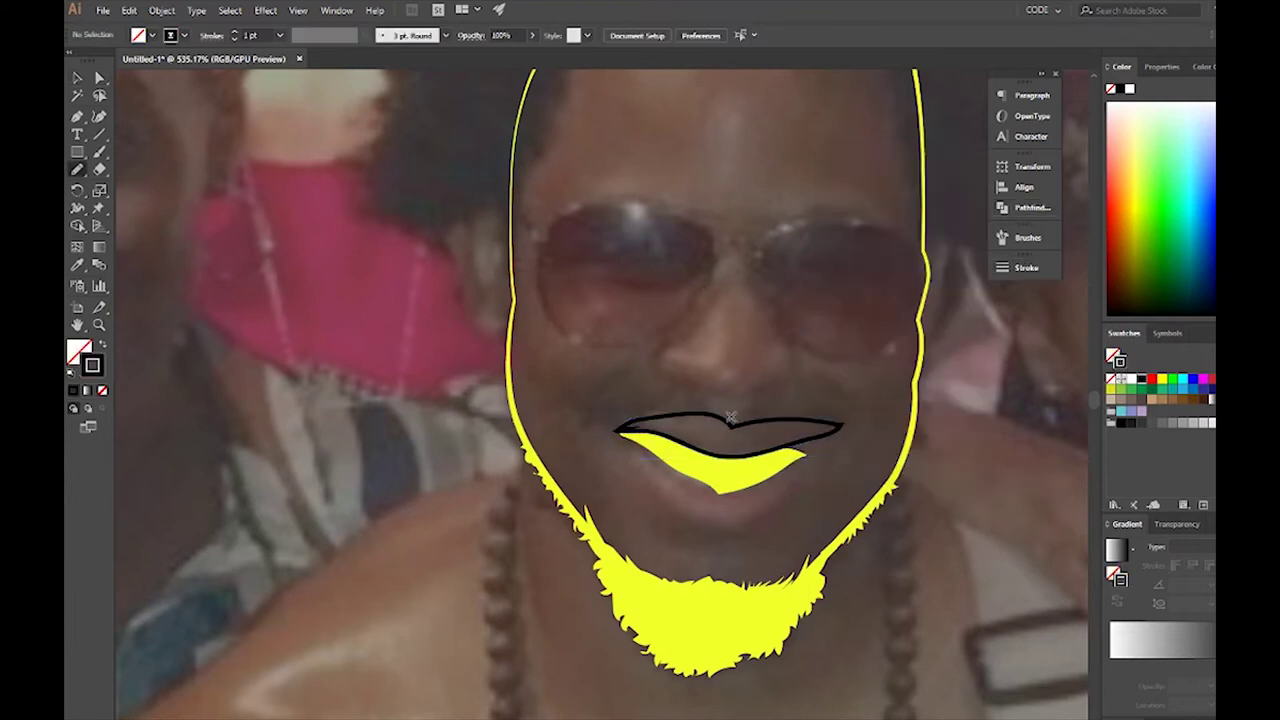
pyautogui.hotkey('shift', 'x')
pyautogui.keyDown('ctrl'); pyautogui.click(810, 438); pyautogui.keyUp('ctrl')
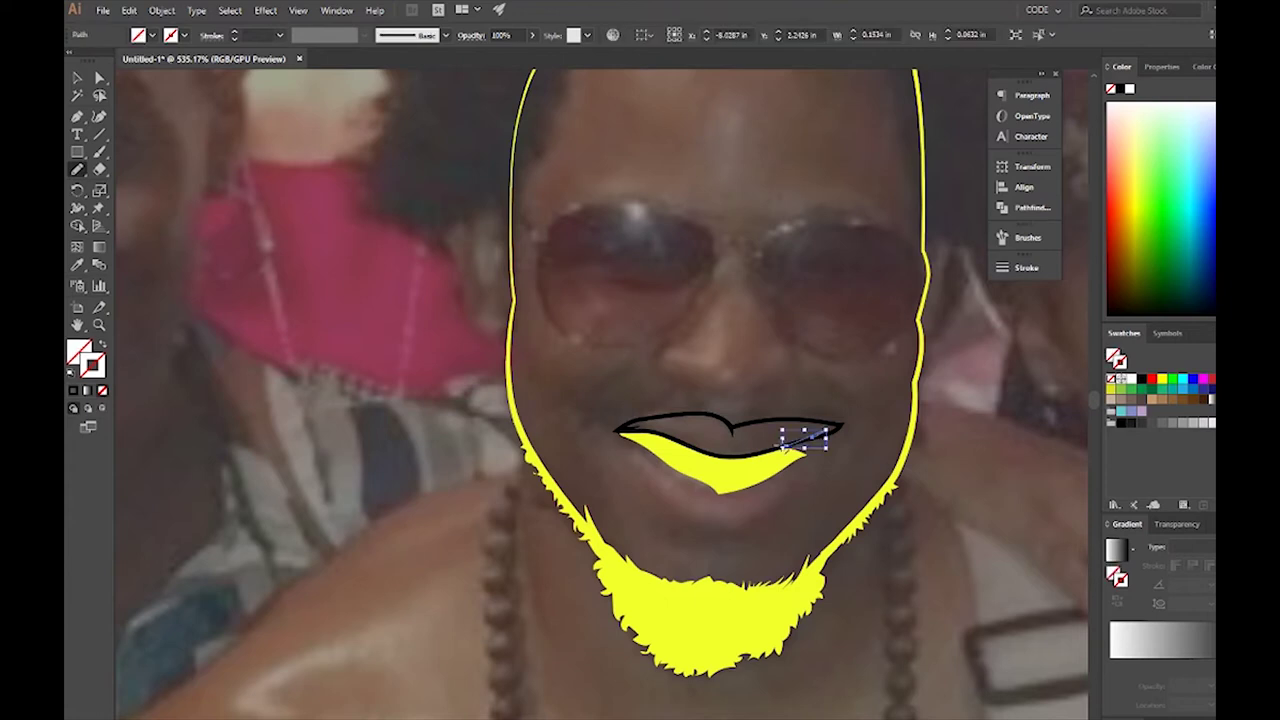
pyautogui.press('v')
pyautogui.hotkey('ctrl', 'shift', 'a')
# Step: Pencil a small line detail on the lip and a line along the lower lip
pyautogui.press('n')
pyautogui.moveTo(678, 440); pyautogui.dragTo(664, 432)
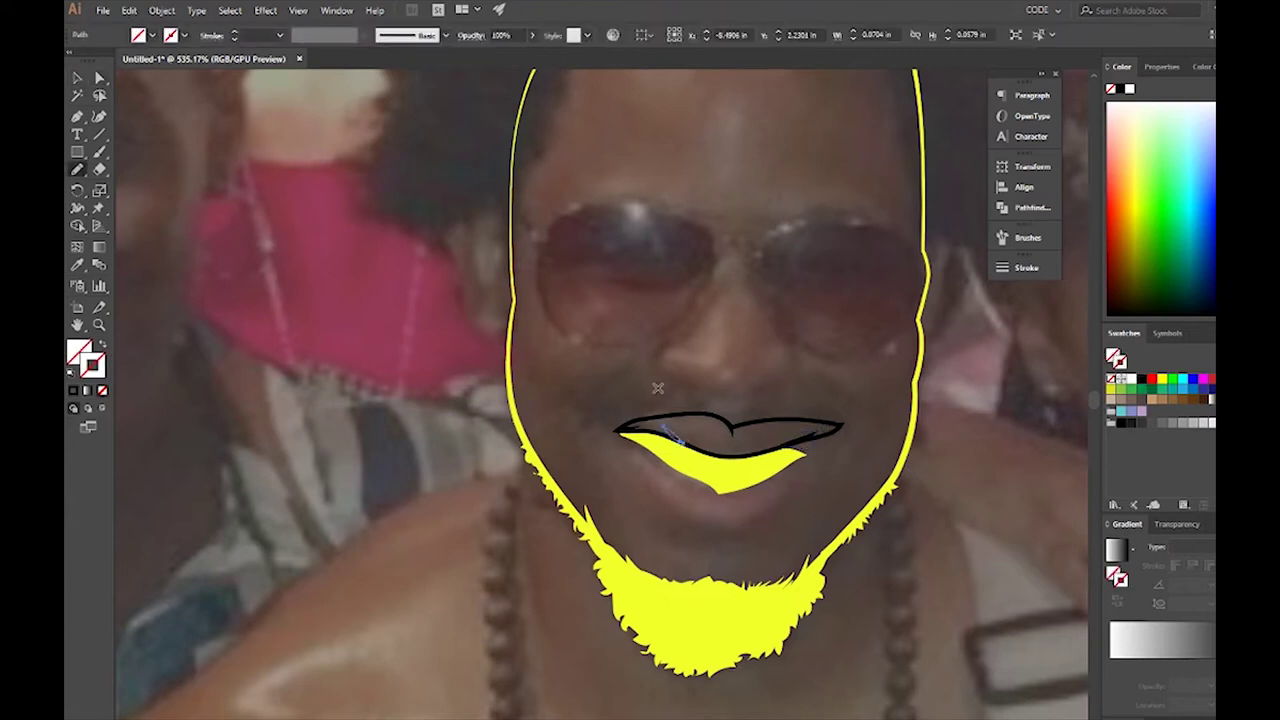
pyautogui.press('v')
pyautogui.hotkey('ctrl', 'shift', 'a')
pyautogui.press('n')
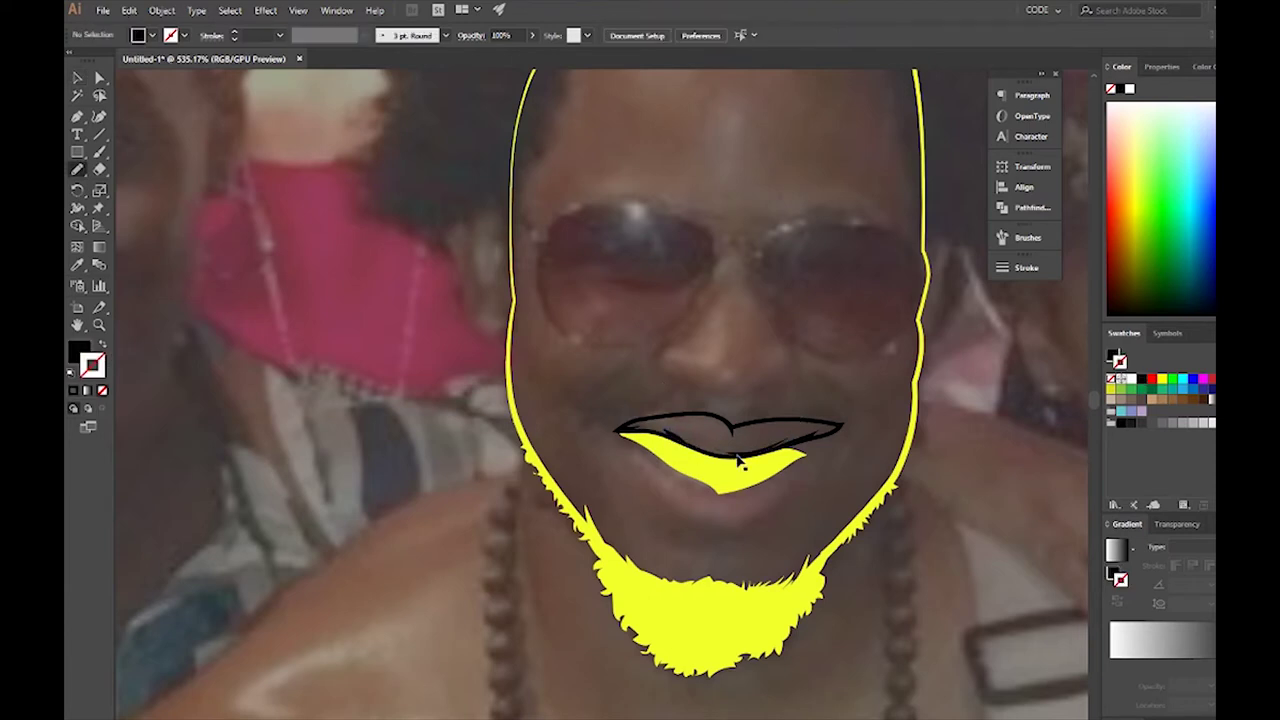
pyautogui.scroll(-2, 820, 418)
pyautogui.moveTo(674, 427); pyautogui.dragTo(752, 468)
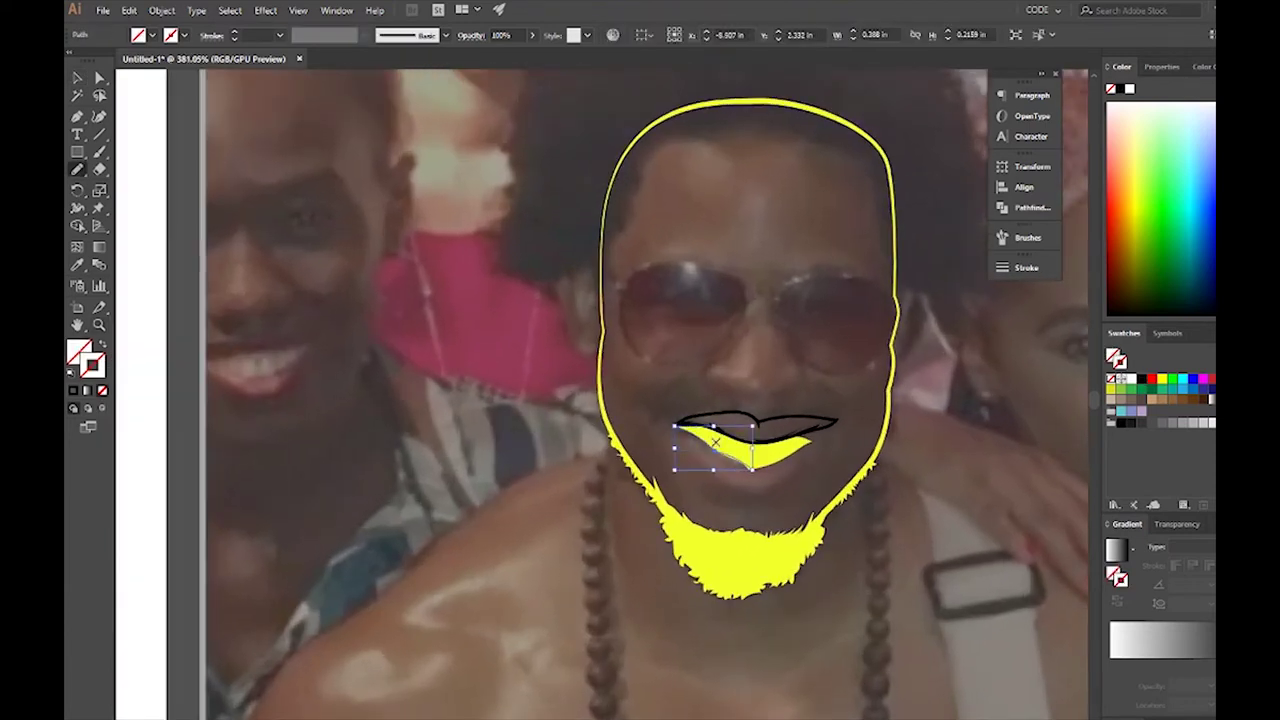
# Step: Swap fill and stroke on the new lower-lip line to make it a black stroke
pyautogui.hotkey('shift', 'x')
pyautogui.click(1026, 267)
pyautogui.press('Escape')
pyautogui.hotkey('ctrl', 'shift', 'a')
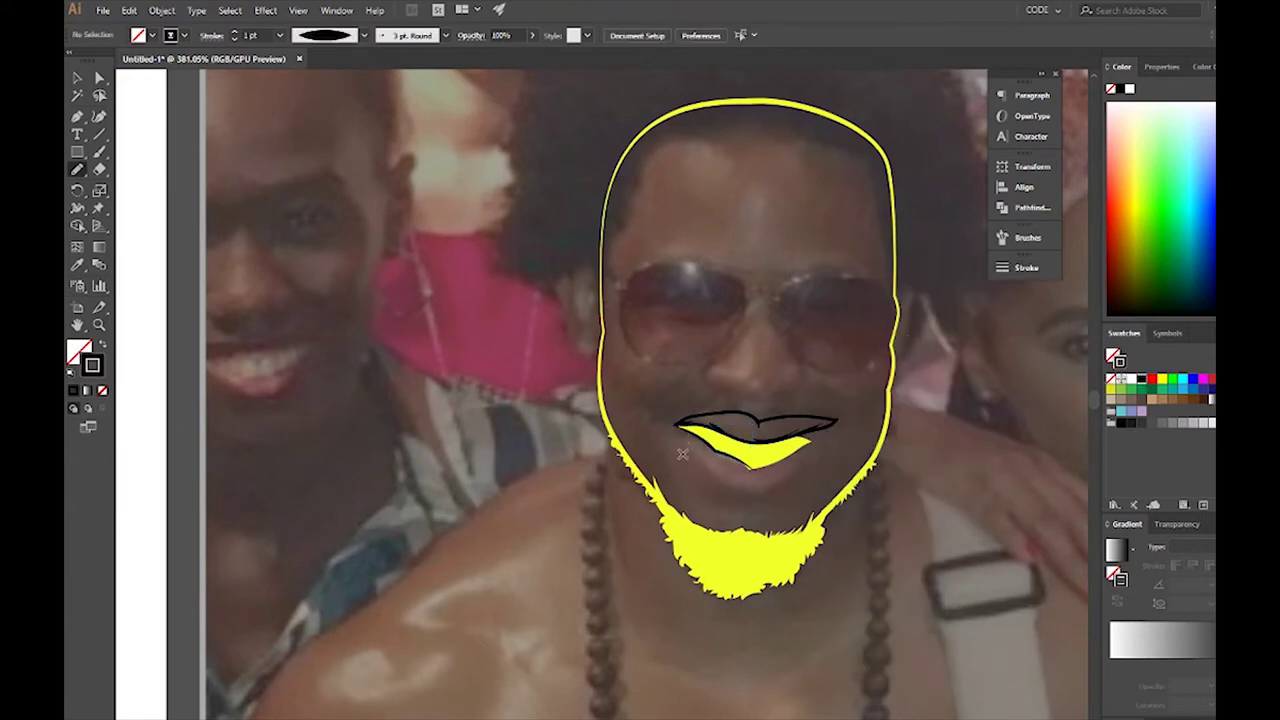
# Step: Draw a curved line under the yellow mouth with a tapered width profile
pyautogui.moveTo(680, 447); pyautogui.dragTo(815, 446)
pyautogui.click(1026, 267)
pyautogui.click(900, 491)
pyautogui.press('Escape')
pyautogui.press('v')
pyautogui.hotkey('ctrl', 'shift', 'a')
pyautogui.press('n')
# Step: Pencil a thin black line along the yellow lip and paste the lips group in front
pyautogui.moveTo(760, 465); pyautogui.dragTo(797, 452)
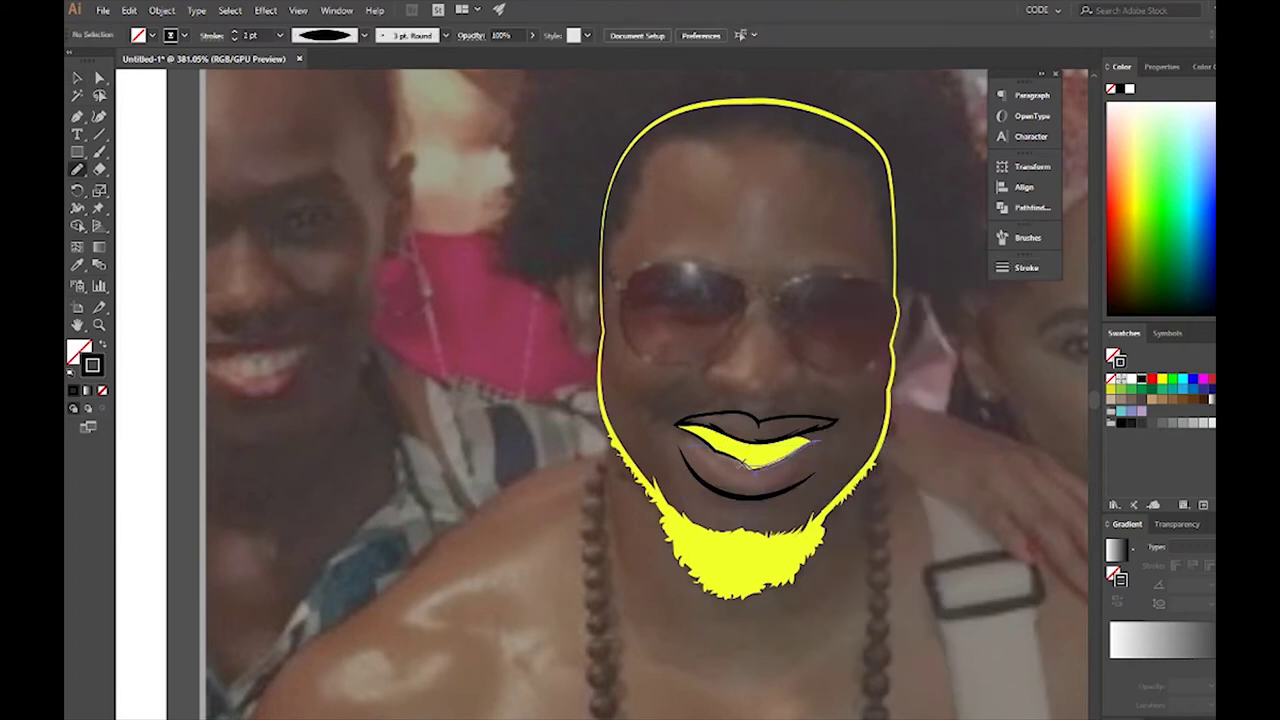
pyautogui.hotkey('shift', 'x')
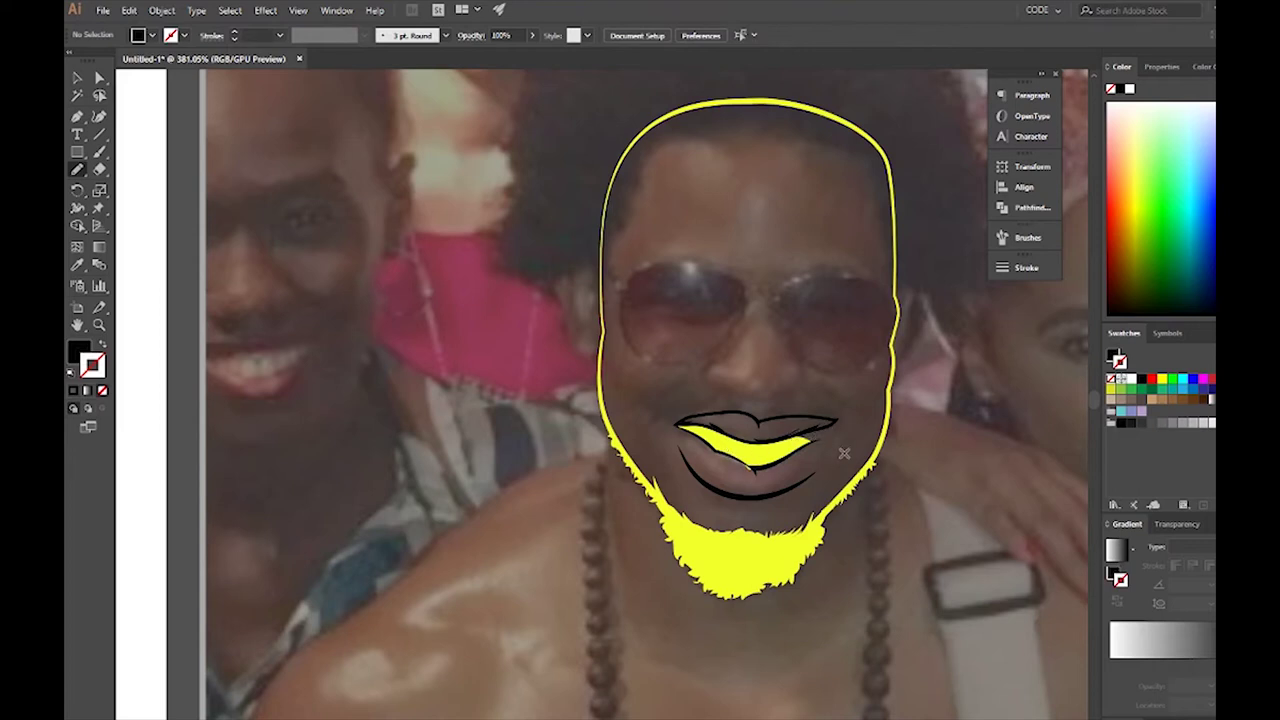
pyautogui.keyDown('ctrl'); pyautogui.click(806, 432); pyautogui.keyUp('ctrl')
pyautogui.hotkey('ctrl', 'x')
pyautogui.hotkey('ctrl', 'f')
pyautogui.hotkey('ctrl', 'shift', 'a')
# Step: Zoom in and adjust anchors on the yellow teeth shape, stretching it to the mouth corner
pyautogui.keyDown('ctrl'); pyautogui.click(806, 432); pyautogui.keyUp('ctrl')
pyautogui.press('a')
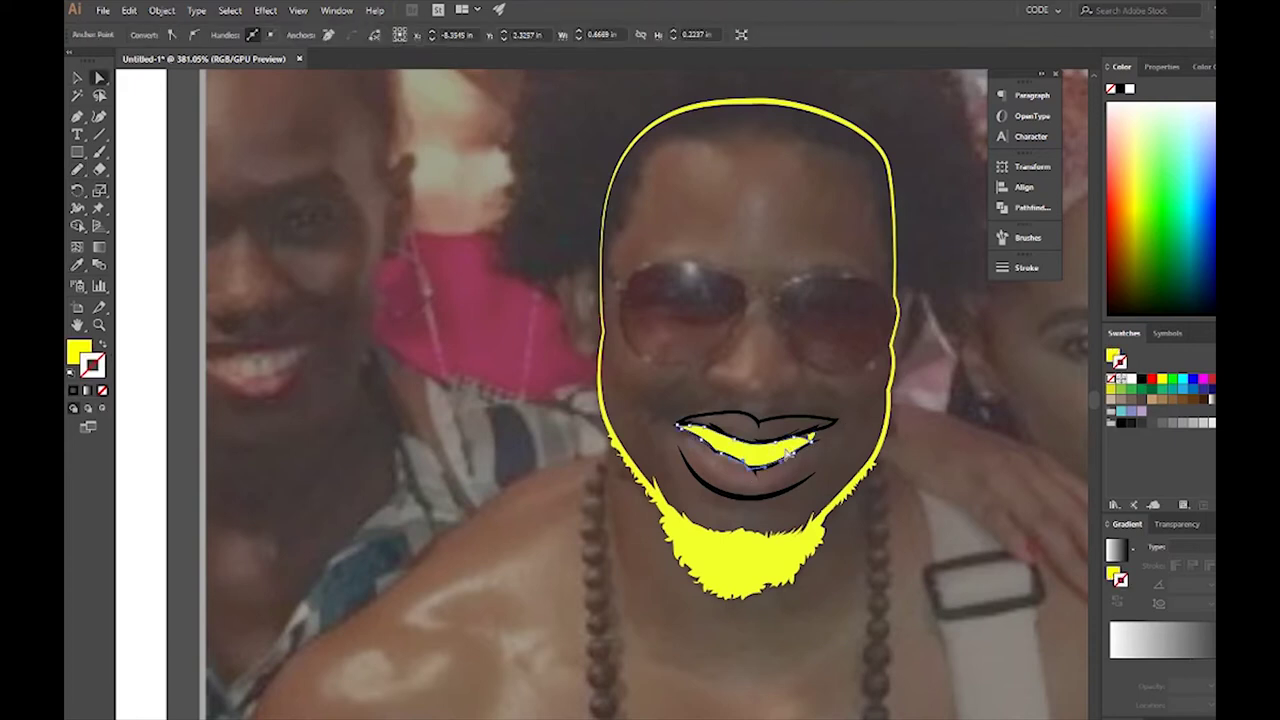
pyautogui.click(789, 452)
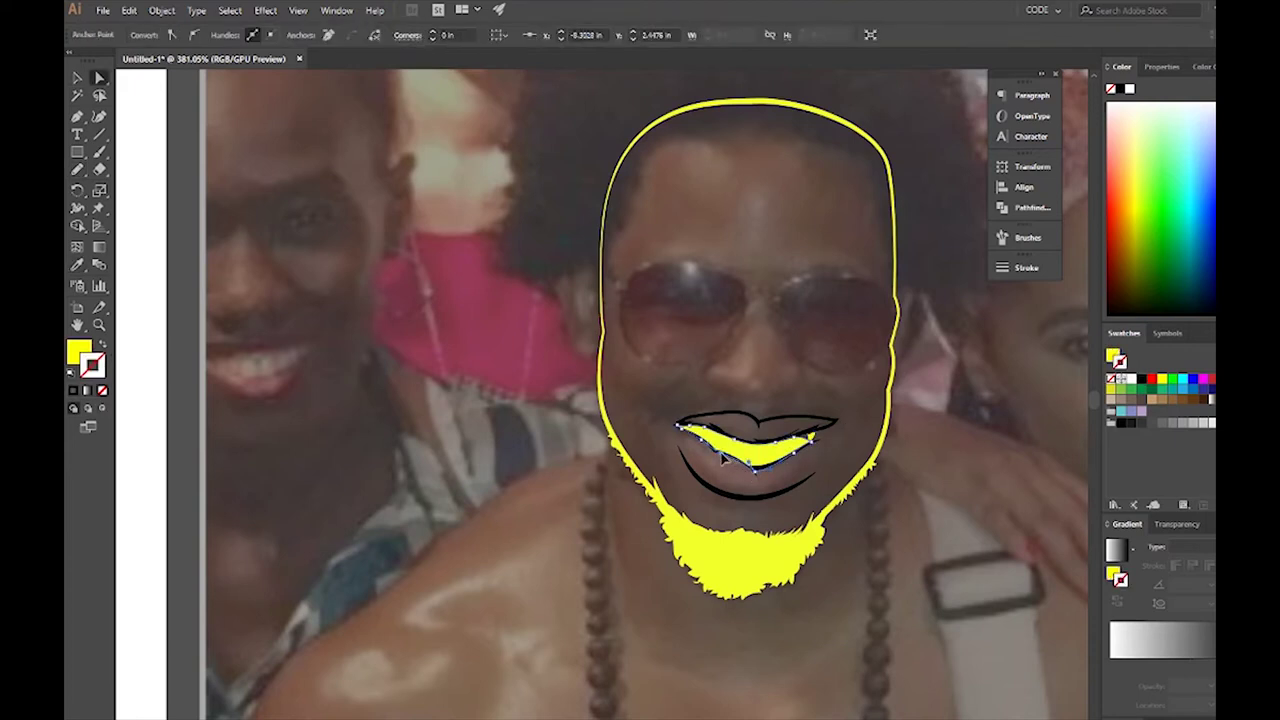
pyautogui.click(810, 360)
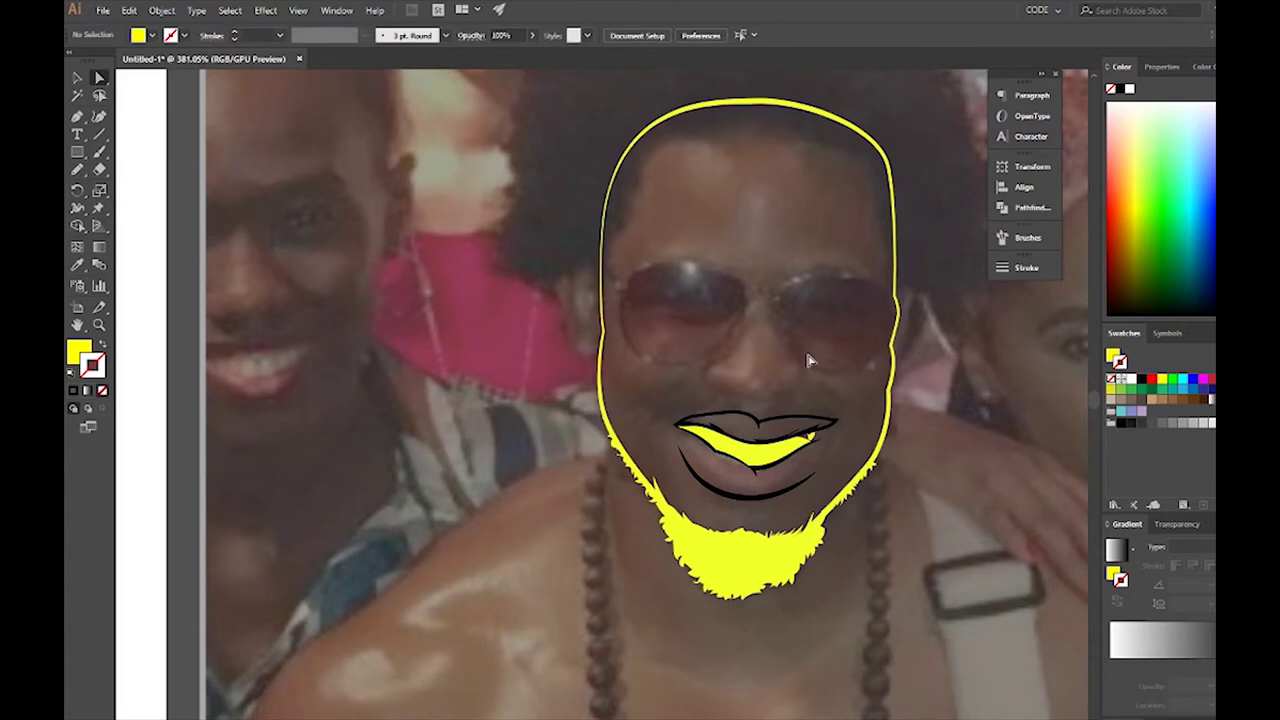
pyautogui.press('z')
pyautogui.moveTo(797, 426)
pyautogui.mouseDown()
pyautogui.moveTo(860, 428)
pyautogui.moveTo(836, 455)
pyautogui.mouseUp()
pyautogui.press('n')
pyautogui.press('a')
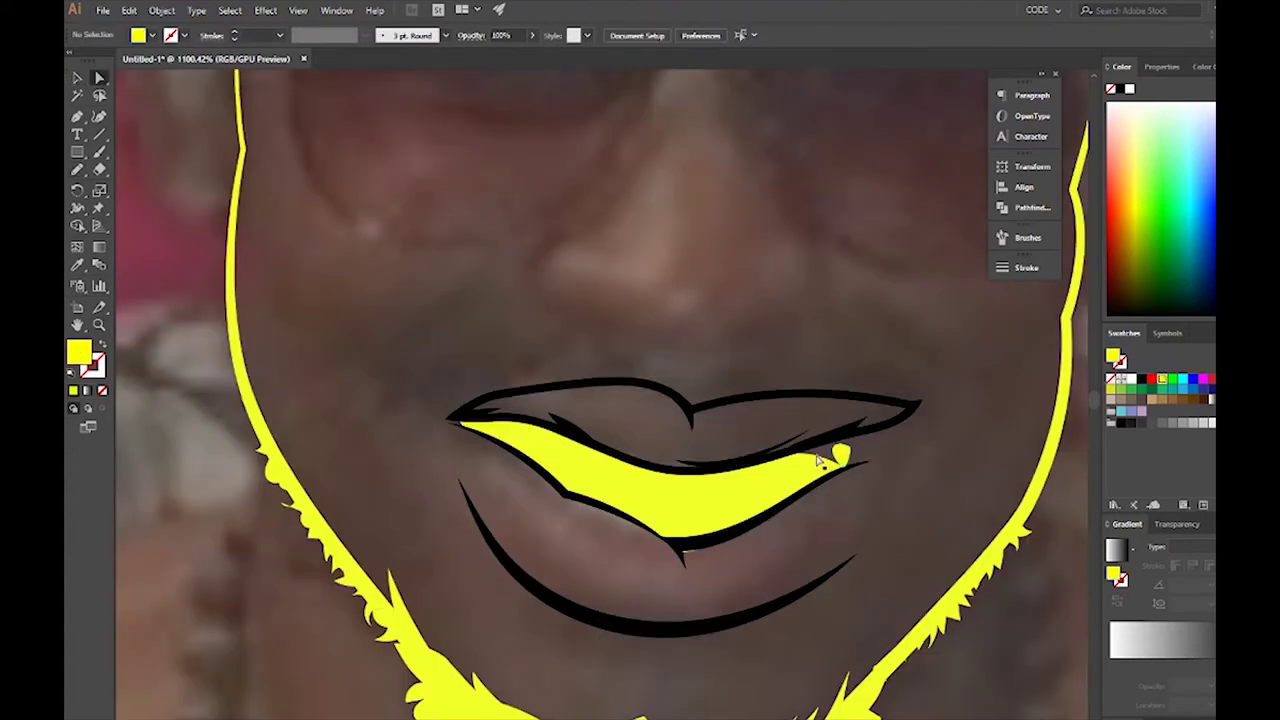
pyautogui.click(647, 527)
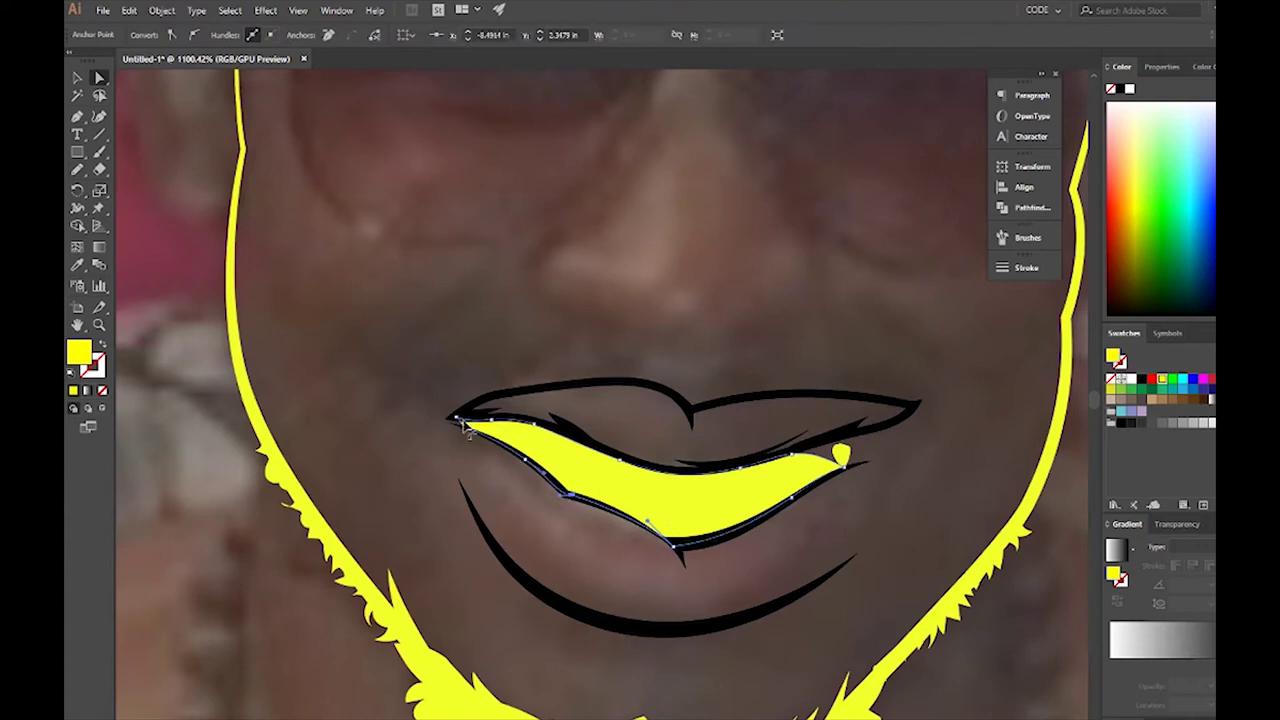
pyautogui.click(460, 423)
pyautogui.press('v')
pyautogui.scroll(-5, 917, 374)
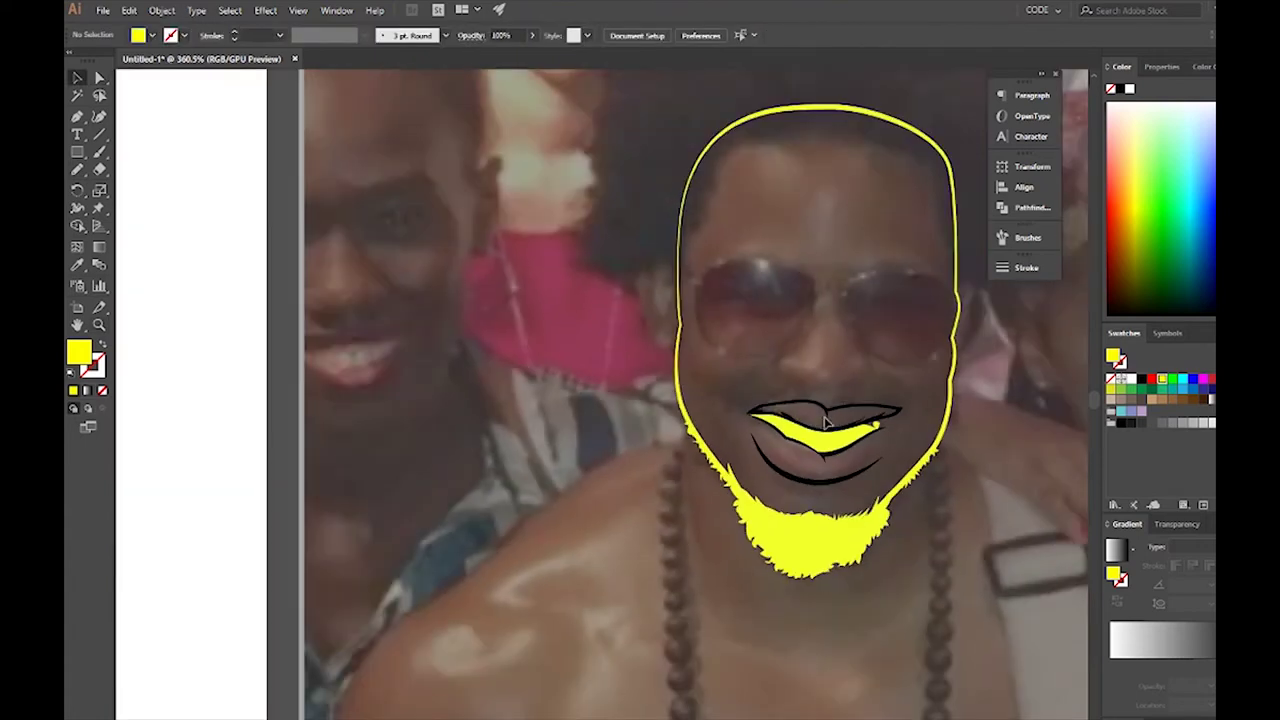
# Step: Give the yellow teeth shape a thin black stroke, setting its alignment and 0.5 pt weight
pyautogui.click(1027, 267)
pyautogui.click(890, 346)
pyautogui.click(1027, 267)
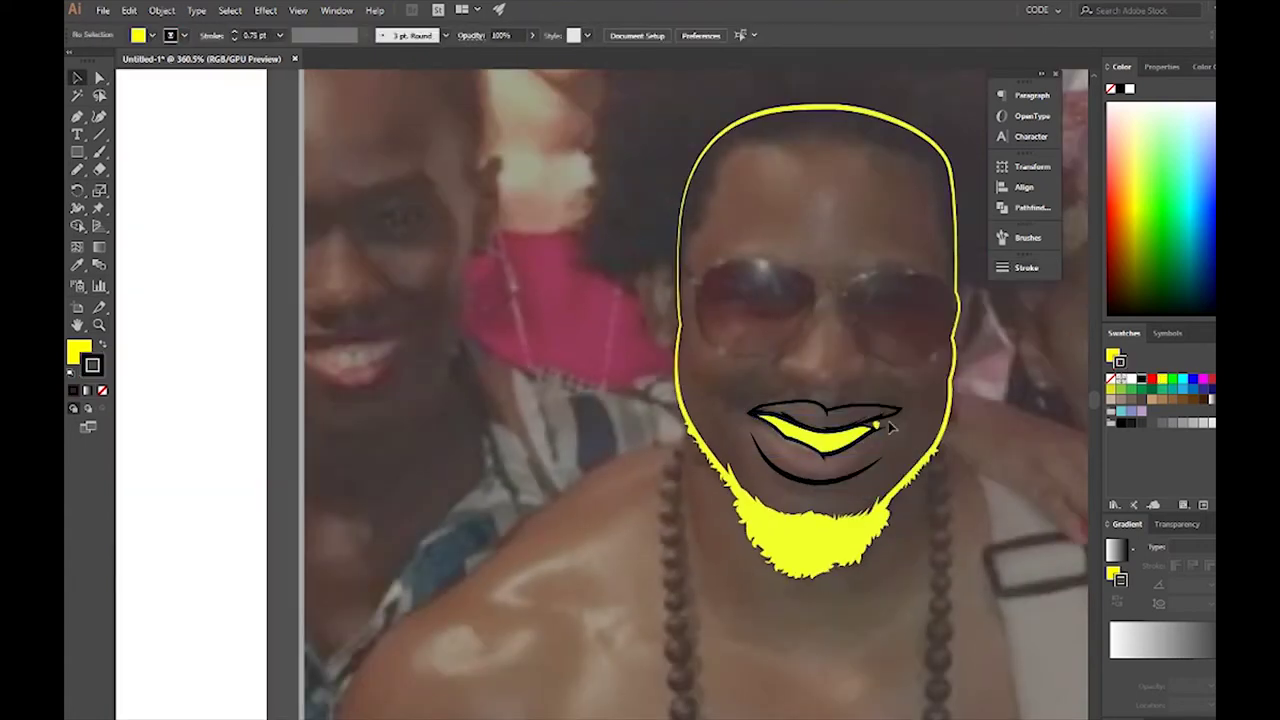
pyautogui.press('/')
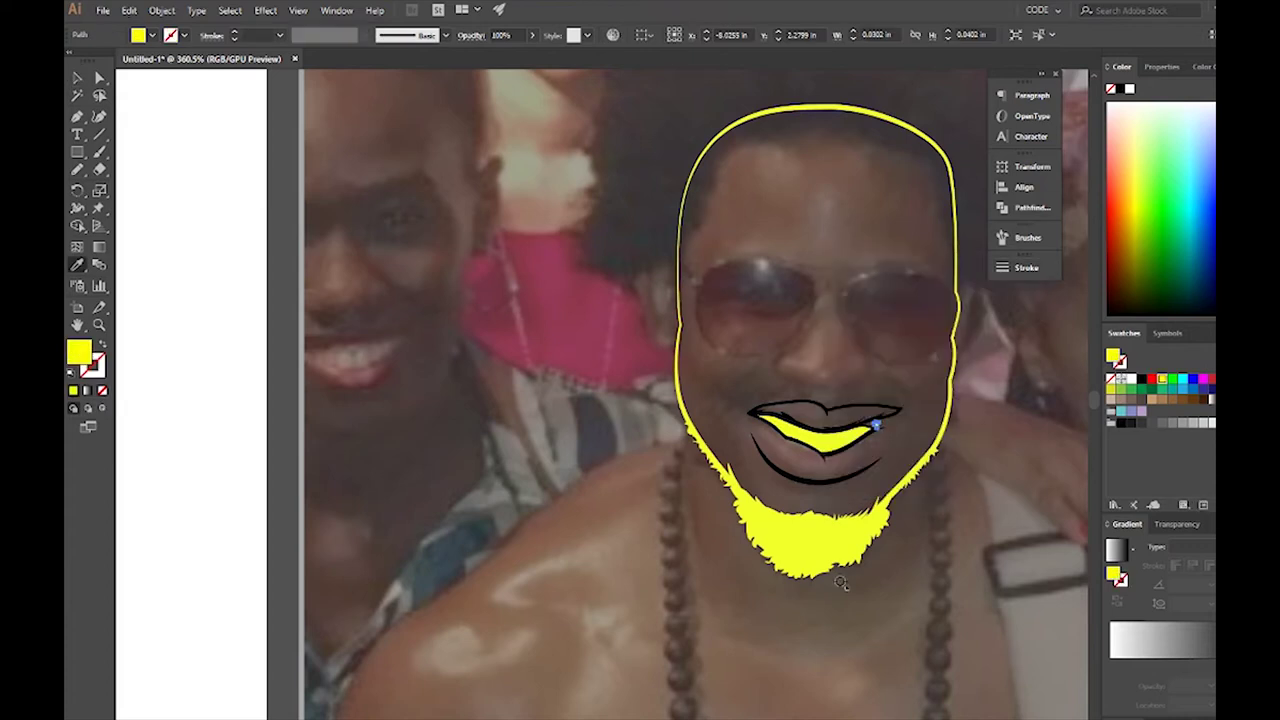
pyautogui.click(1027, 267)
pyautogui.click(1027, 267)
pyautogui.hotkey('ctrl', 'z')
pyautogui.click(1026, 268)
pyautogui.click(1026, 268)
pyautogui.click(1026, 268)
pyautogui.click(1028, 268)
# Step: Reset to black fill with no stroke and check the mouth shape selection
pyautogui.scroll(3, 995, 420)
pyautogui.press('n')
pyautogui.hotkey('ctrl', 'z')
pyautogui.hotkey('ctrl', 'z')
pyautogui.hotkey('ctrl', 'z')
pyautogui.press('a')
pyautogui.click(524, 410)
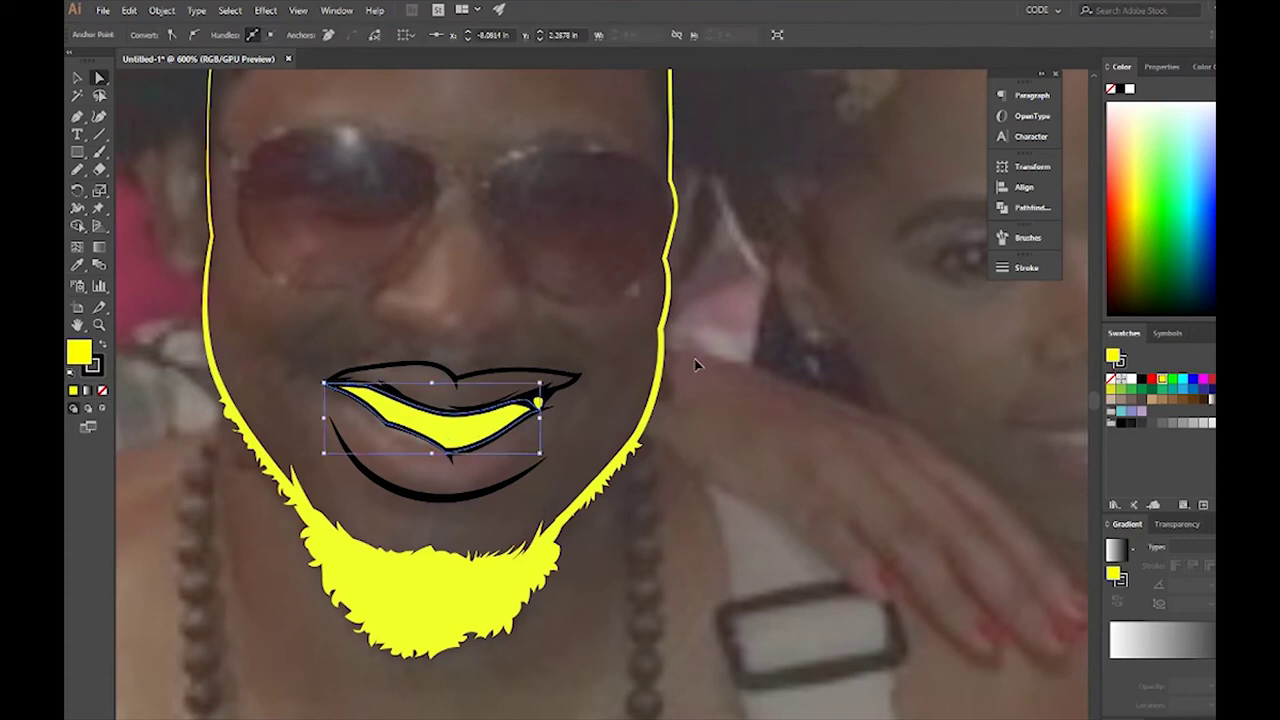
pyautogui.click(697, 366)
pyautogui.scroll(-3, 697, 366)
pyautogui.scroll(2, 470, 380)
pyautogui.scroll(1, 470, 380)
# Step: Pencil-draw a small arc beside the nose, then set a uniform 1 pt stroke profile
pyautogui.press('n')
pyautogui.moveTo(460, 363)
pyautogui.mouseDown()
pyautogui.moveTo(461, 393)
pyautogui.moveTo(568, 364)
pyautogui.mouseUp()
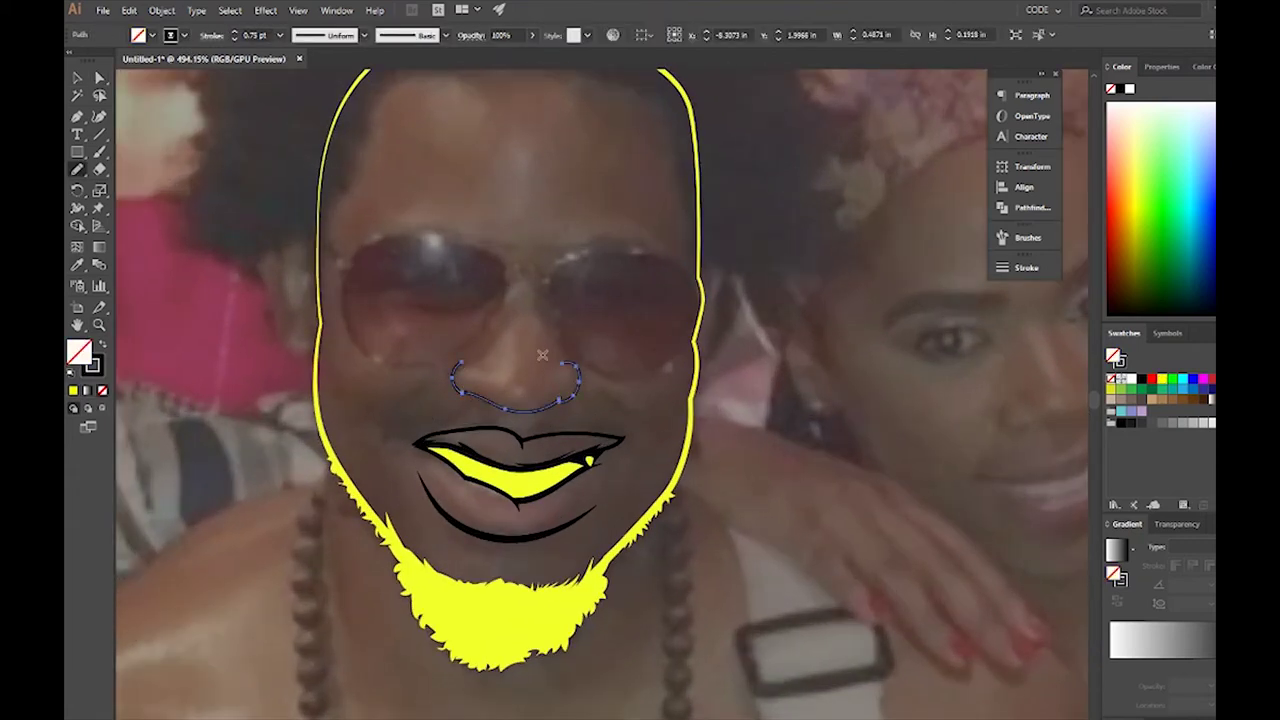
pyautogui.hotkey('ctrl', 'shift', 'a')
pyautogui.hotkey('ctrl', 'F10')
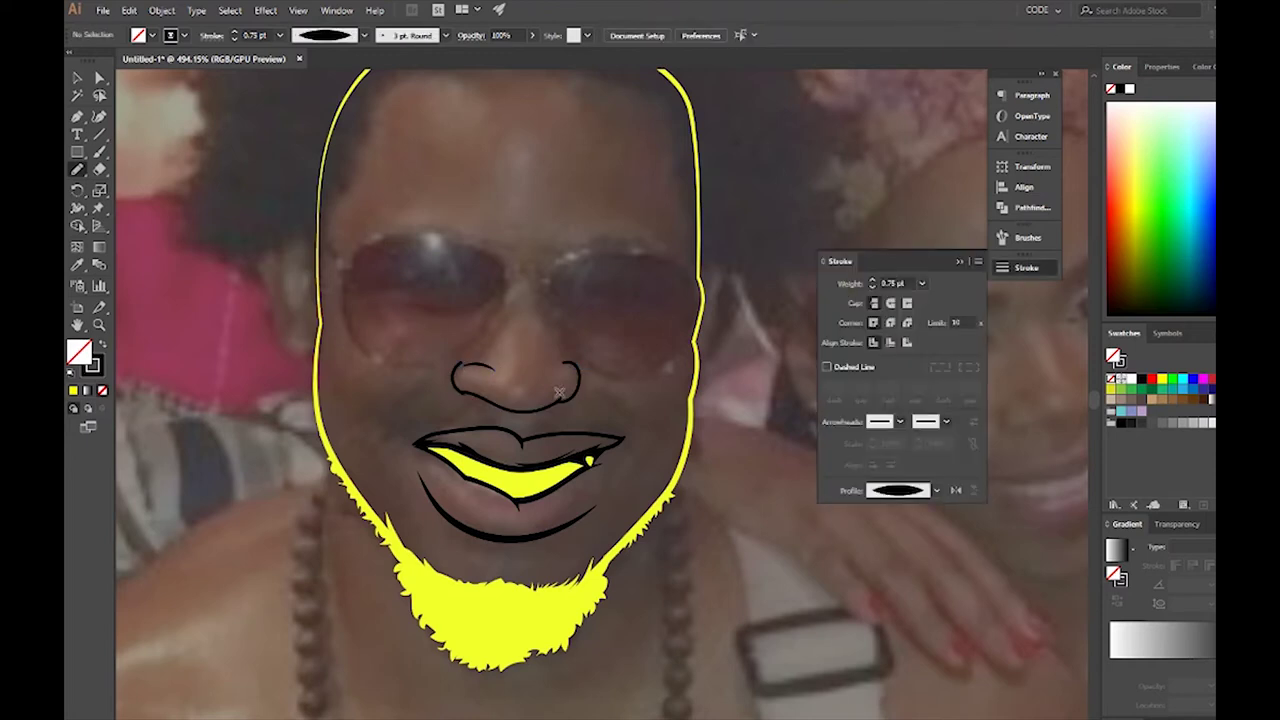
pyautogui.click(935, 490)
pyautogui.click(890, 510)
# Step: Draw a black line down the left side of the nose bridge
pyautogui.moveTo(507, 290); pyautogui.dragTo(504, 346)
pyautogui.hotkey('ctrl', 'shift', 'a')
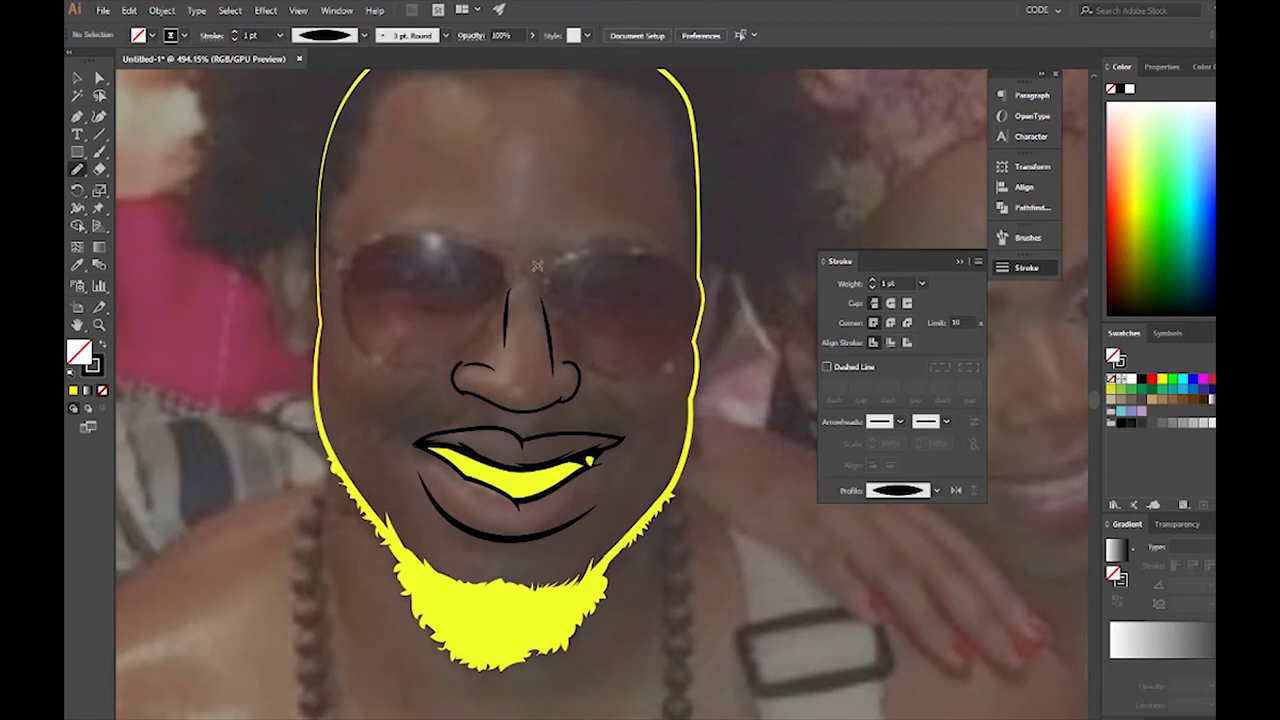
pyautogui.hotkey('shift', 'x')
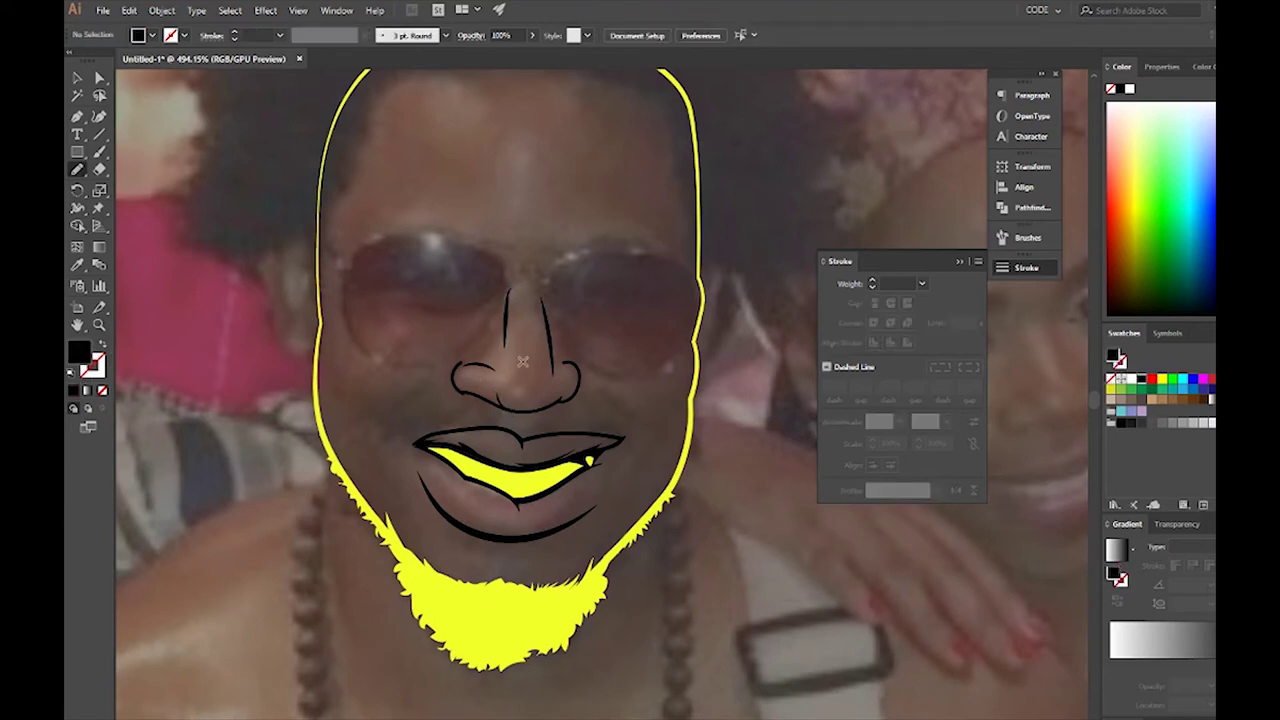
pyautogui.press('a')
pyautogui.click(486, 372)
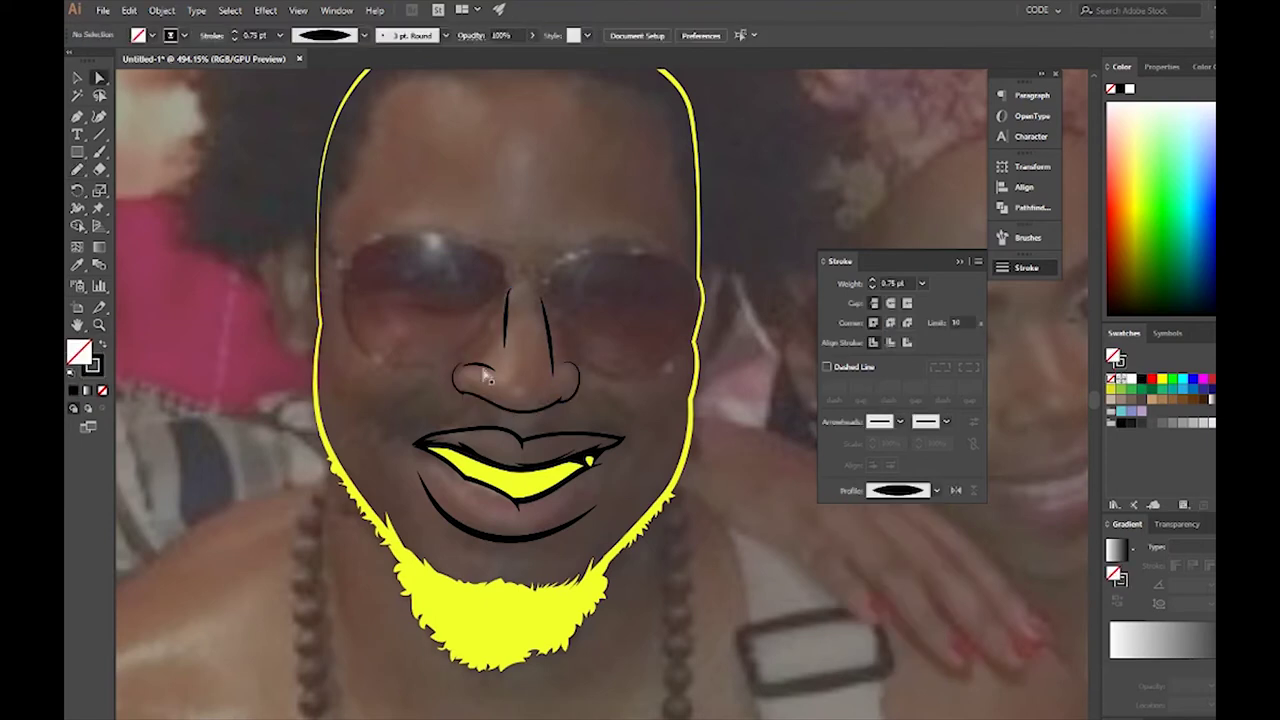
# Step: Draw the right nostril line and reshape its thin end to meet the nose base
pyautogui.press('n')
pyautogui.moveTo(524, 408); pyautogui.dragTo(560, 386)
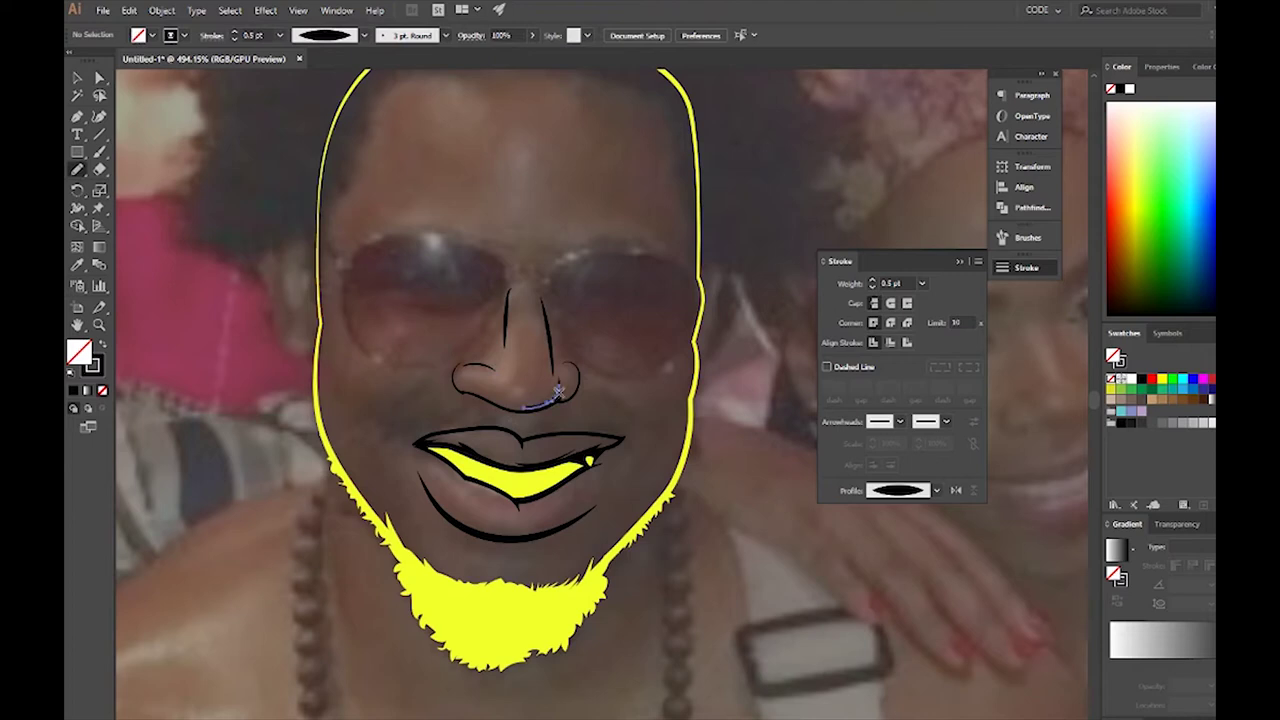
pyautogui.hotkey('shift', 'x')
pyautogui.press('a')
pyautogui.click(656, 212)
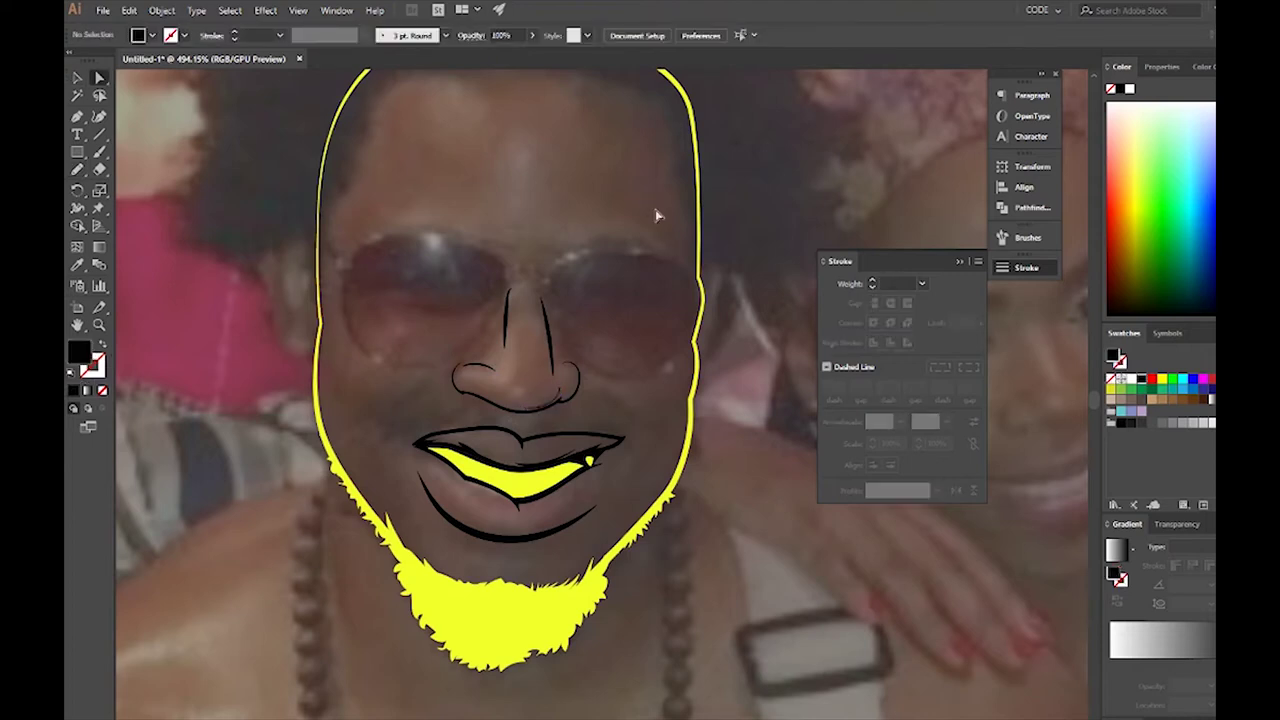
pyautogui.click(558, 390)
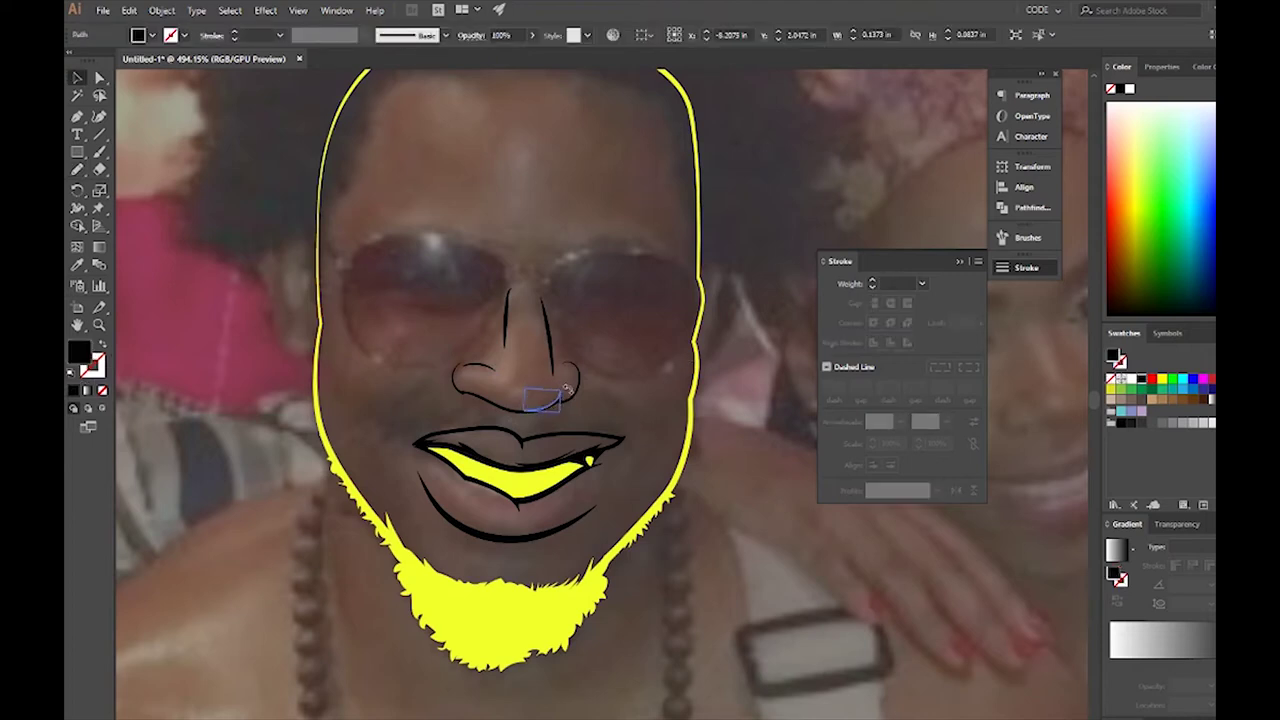
pyautogui.scroll(5, 549, 401)
pyautogui.moveTo(397, 423)
pyautogui.mouseDown()
pyautogui.moveTo(766, 246)
pyautogui.moveTo(383, 506)
pyautogui.mouseUp()
pyautogui.scroll(-3, 649, 394)
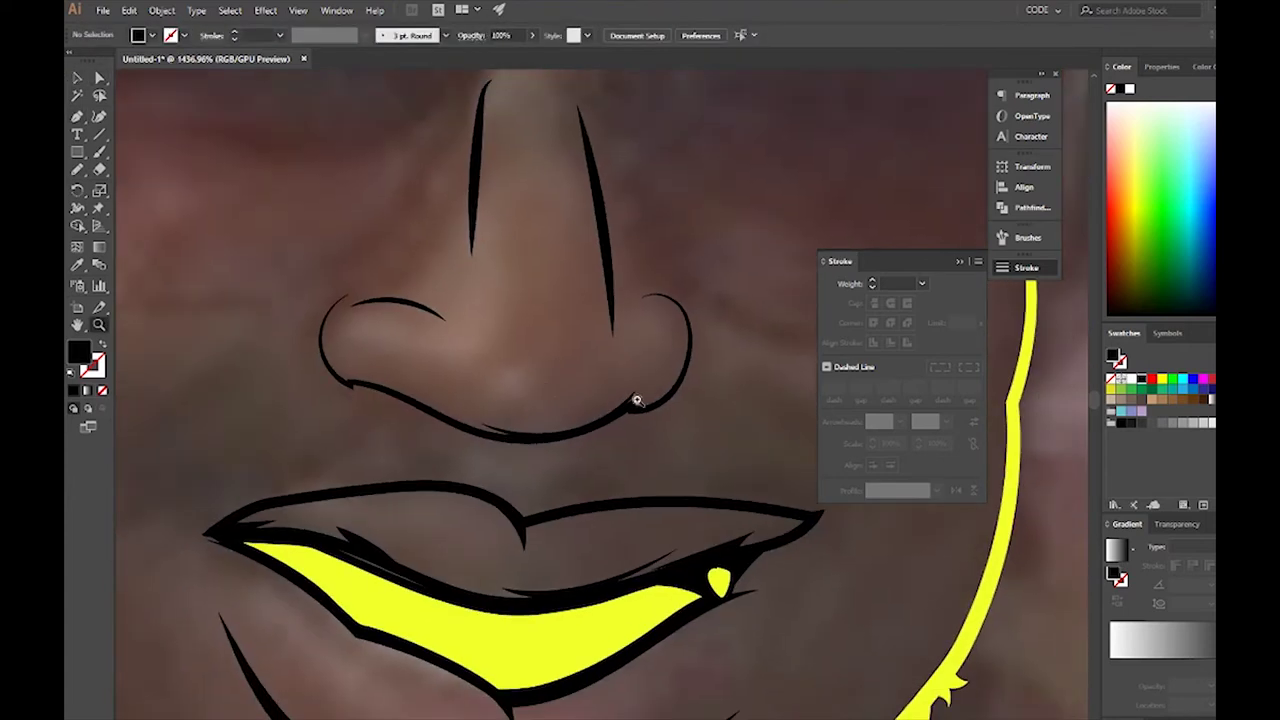
pyautogui.scroll(-2, 546, 383)
# Step: Pencil the black zigzag mustache, a small centre stroke, and a hair stroke off its left end
pyautogui.moveTo(467, 511)
pyautogui.mouseDown()
pyautogui.moveTo(392, 544)
pyautogui.moveTo(330, 545)
pyautogui.moveTo(370, 566)
pyautogui.moveTo(421, 553)
pyautogui.moveTo(681, 558)
pyautogui.moveTo(690, 522)
pyautogui.moveTo(596, 519)
pyautogui.moveTo(548, 537)
pyautogui.mouseUp()
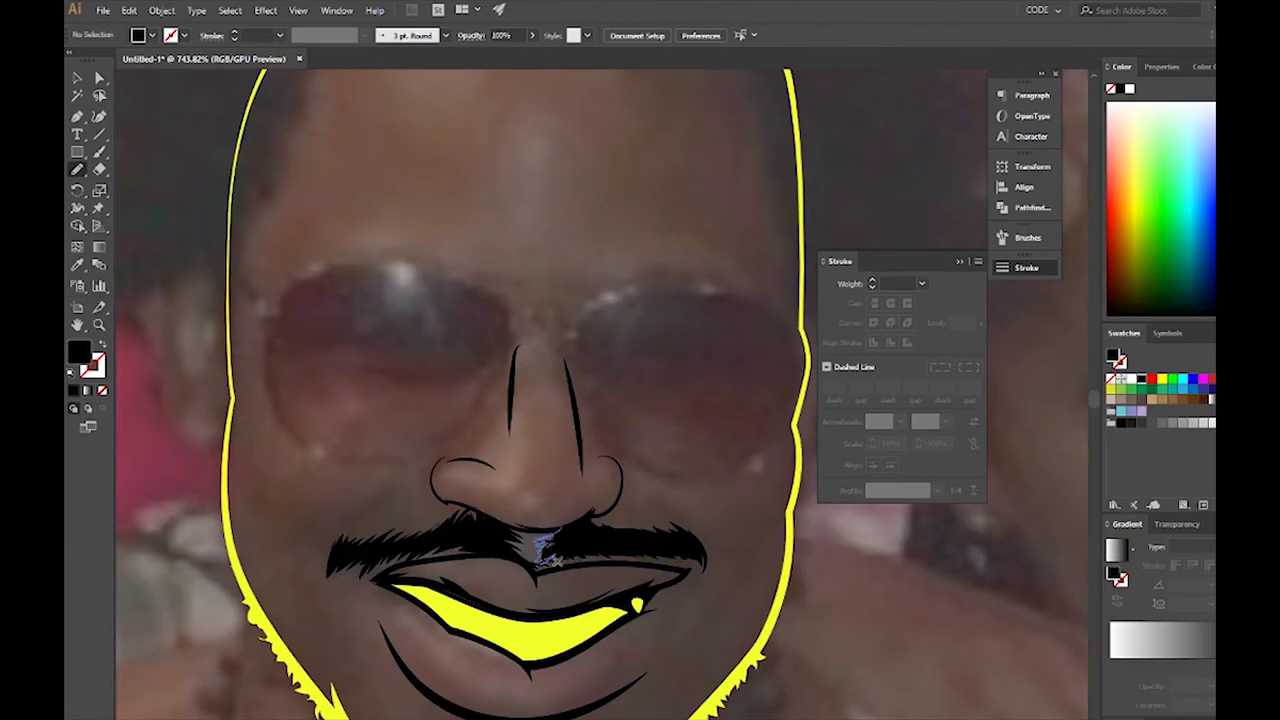
pyautogui.moveTo(540, 550); pyautogui.dragTo(566, 531)
pyautogui.hotkey('ctrl', 'shift', 'a')
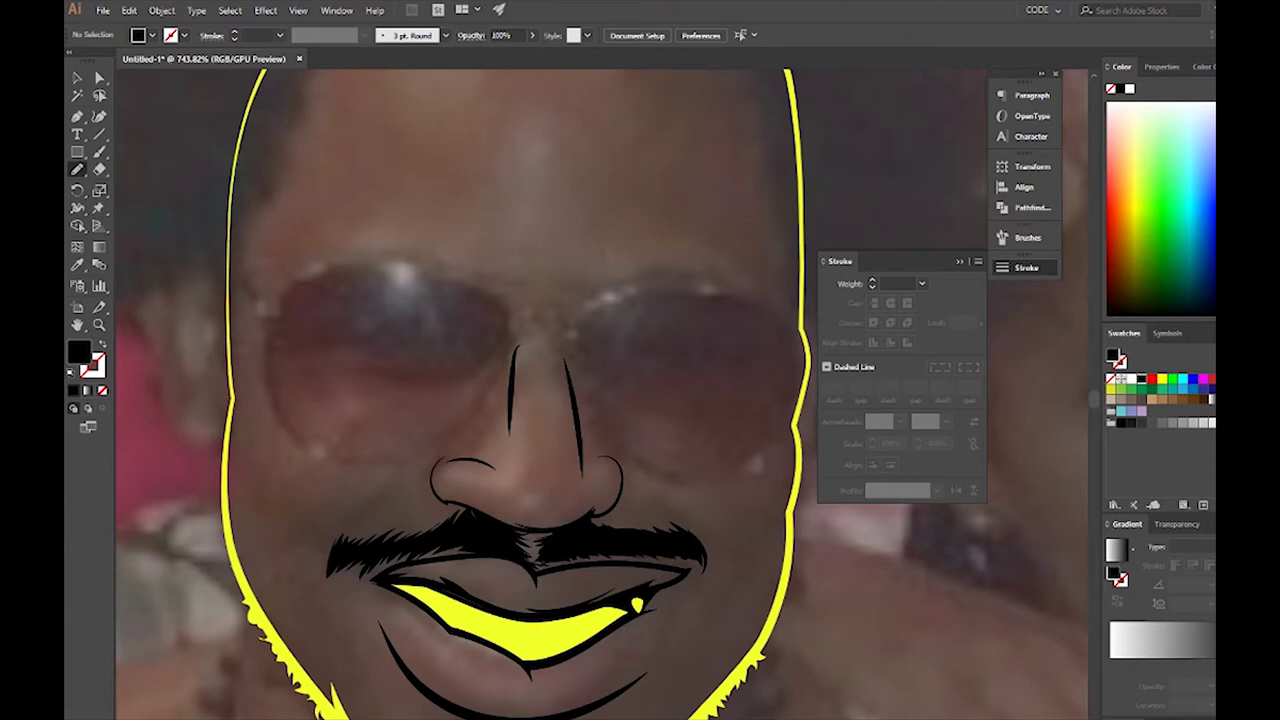
pyautogui.hotkey('ctrl', 'shift', 'a')
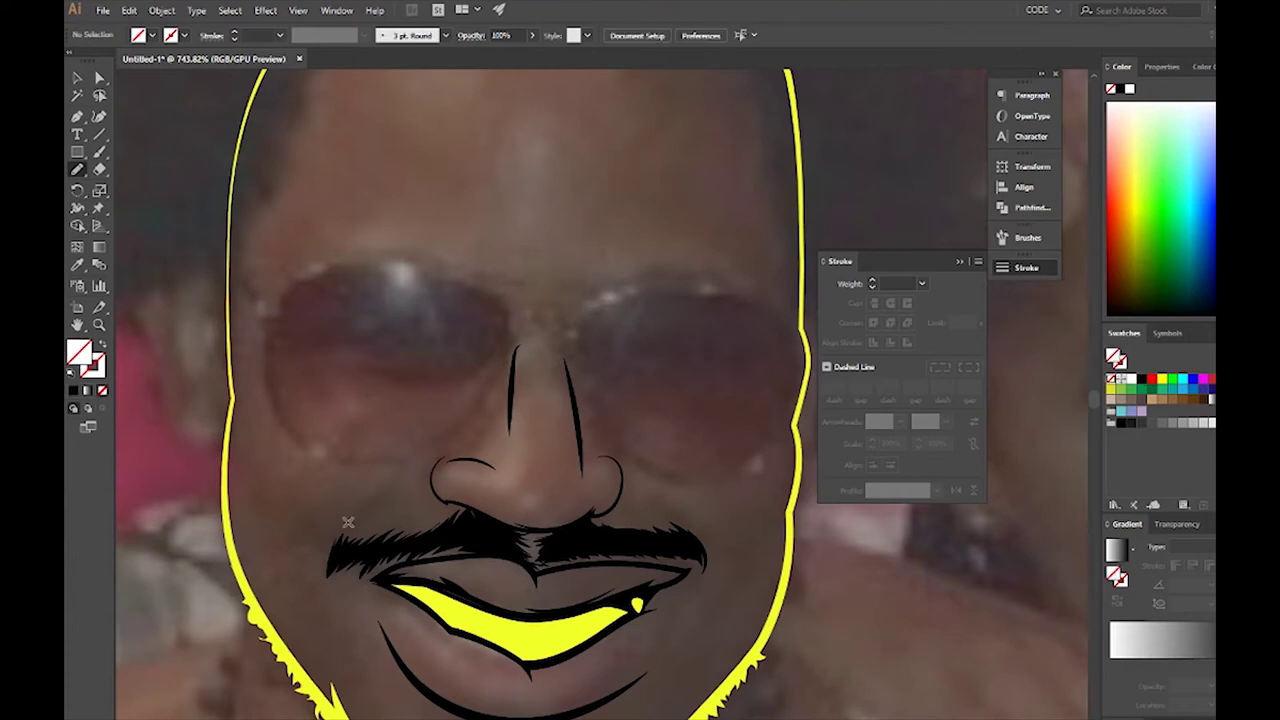
pyautogui.moveTo(335, 540); pyautogui.dragTo(388, 505)
# Step: Turn the left mustache hair stroke into a solid black shape
pyautogui.hotkey('shift', 'x')
pyautogui.scroll(-3, 366, 509)
pyautogui.moveTo(328, 400)
pyautogui.mouseDown()
pyautogui.moveTo(316, 450)
pyautogui.moveTo(330, 398)
pyautogui.mouseUp()
pyautogui.scroll(-1, 330, 390)
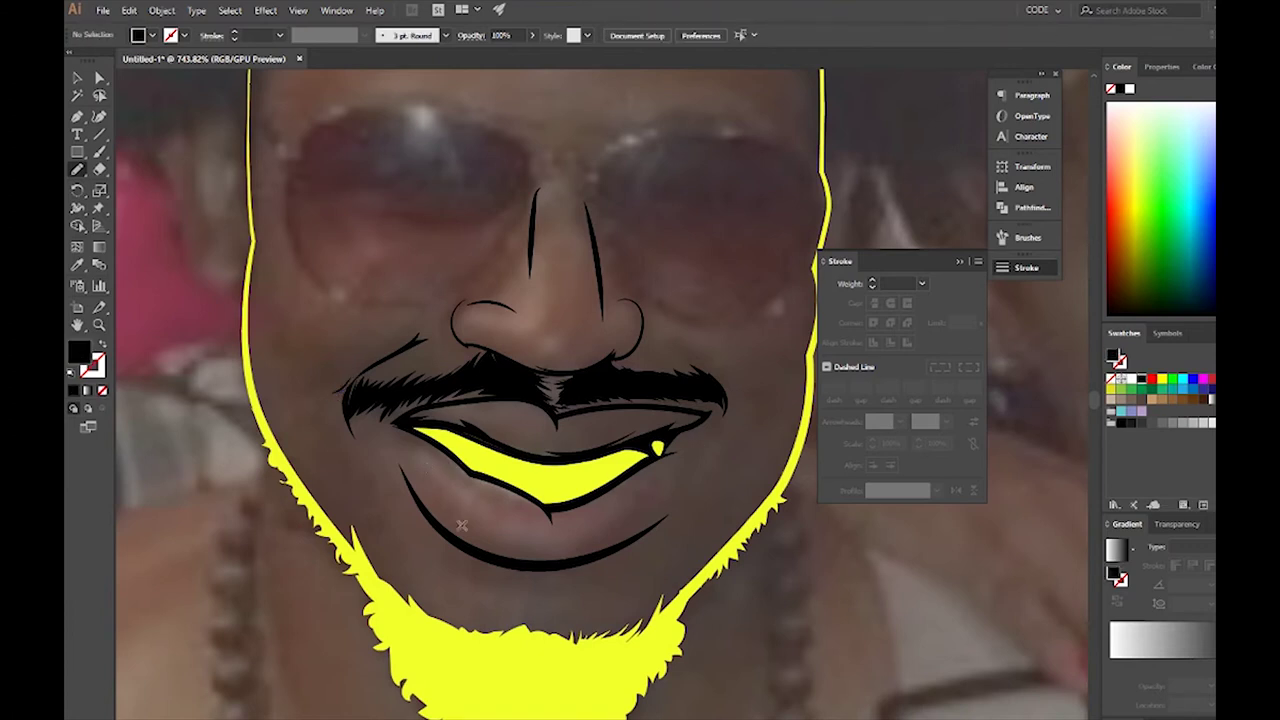
# Step: Draw a black line along the lower lip and check it with the Selection tool
pyautogui.moveTo(428, 503); pyautogui.dragTo(422, 497)
pyautogui.hotkey('shift', 'x')
pyautogui.press('v')
pyautogui.hotkey('ctrl', 'shift', 'F9')
pyautogui.hotkey('ctrl', 'shift', 'a')
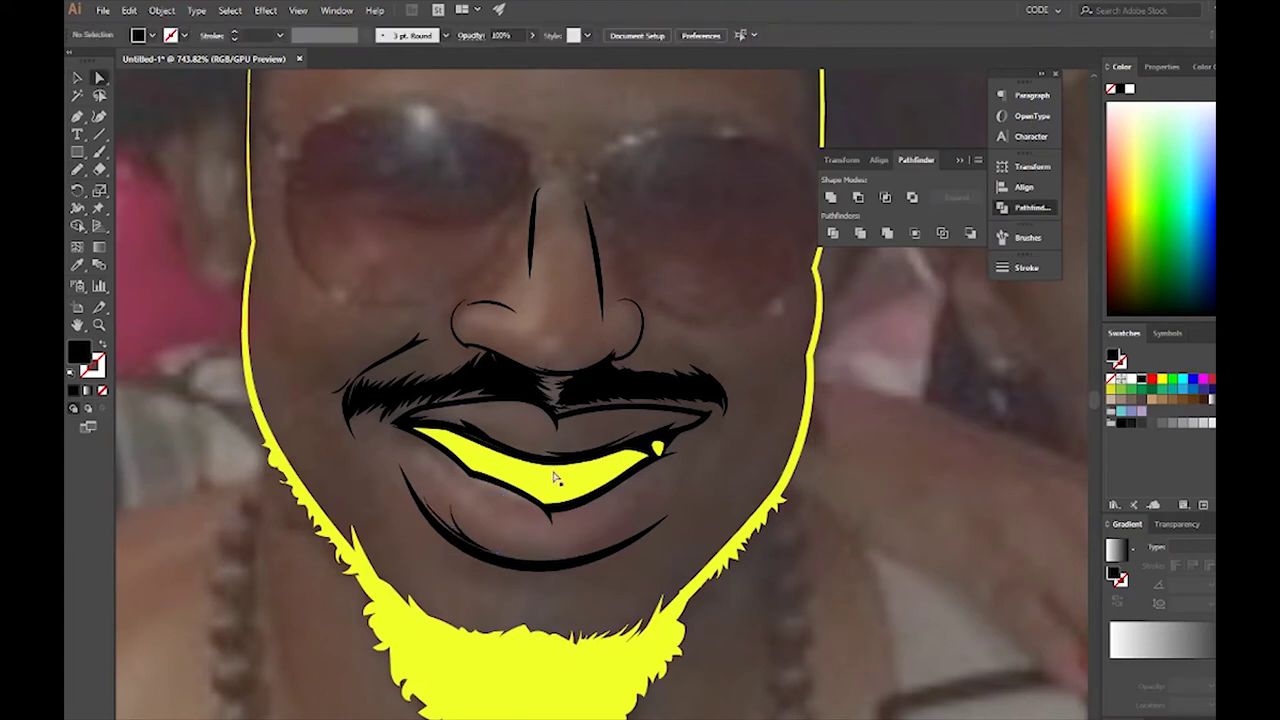
pyautogui.click(470, 548)
pyautogui.click(658, 502)
# Step: Zoom in and draw a short black crease stroke at the right mouth corner
pyautogui.press('n')
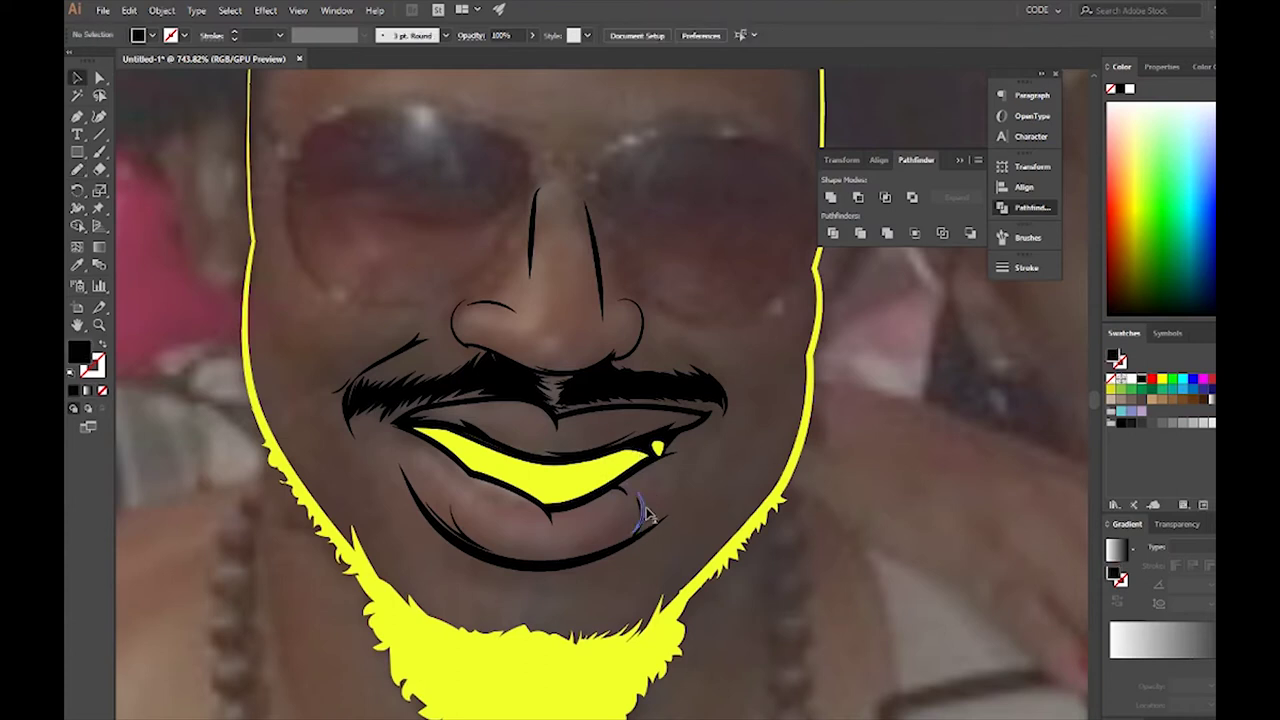
pyautogui.hotkey('ctrl', '=')
pyautogui.scroll(-5, 615, 505)
pyautogui.scroll(3, 642, 404)
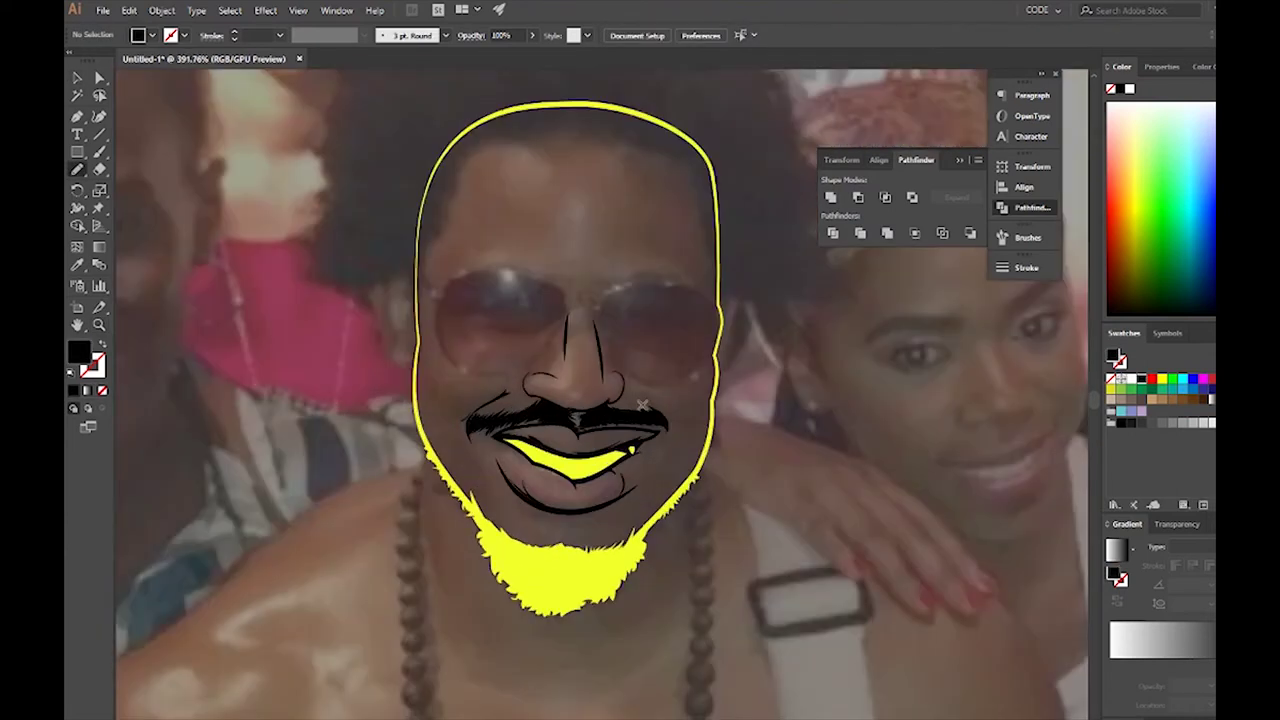
pyautogui.moveTo(666, 434); pyautogui.dragTo(678, 452)
pyautogui.press('a')
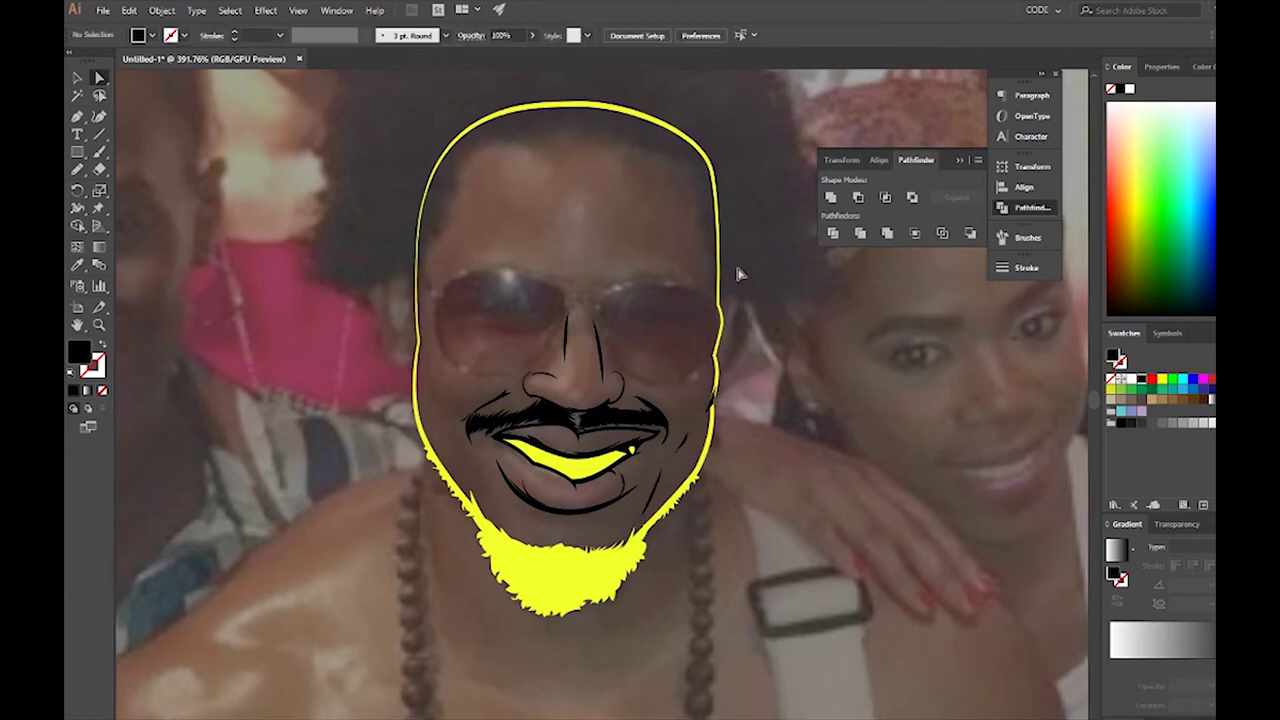
# Step: Zoom in on the right mouth corner and inspect the cheek and small lip strokes
pyautogui.moveTo(636, 454); pyautogui.dragTo(731, 468)
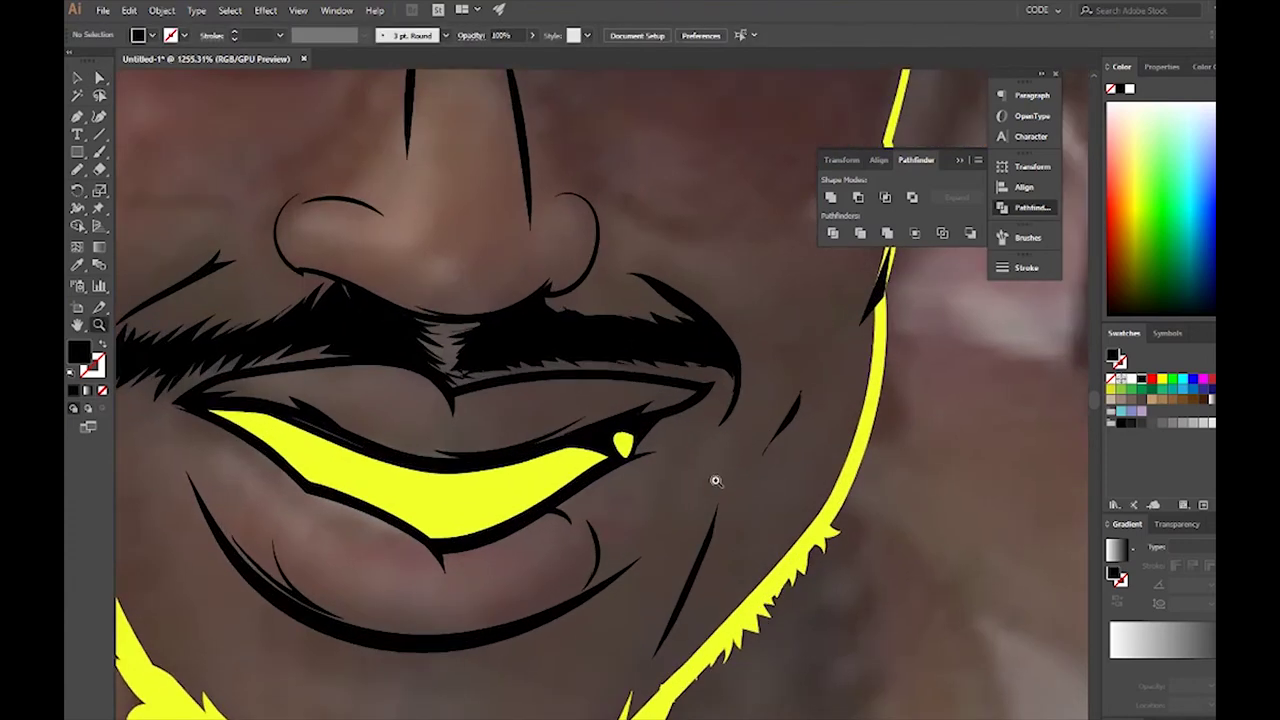
pyautogui.click(710, 525)
pyautogui.click(683, 640)
pyautogui.click(683, 640)
pyautogui.click(709, 586)
pyautogui.scroll(-1, 709, 586)
pyautogui.click(793, 425)
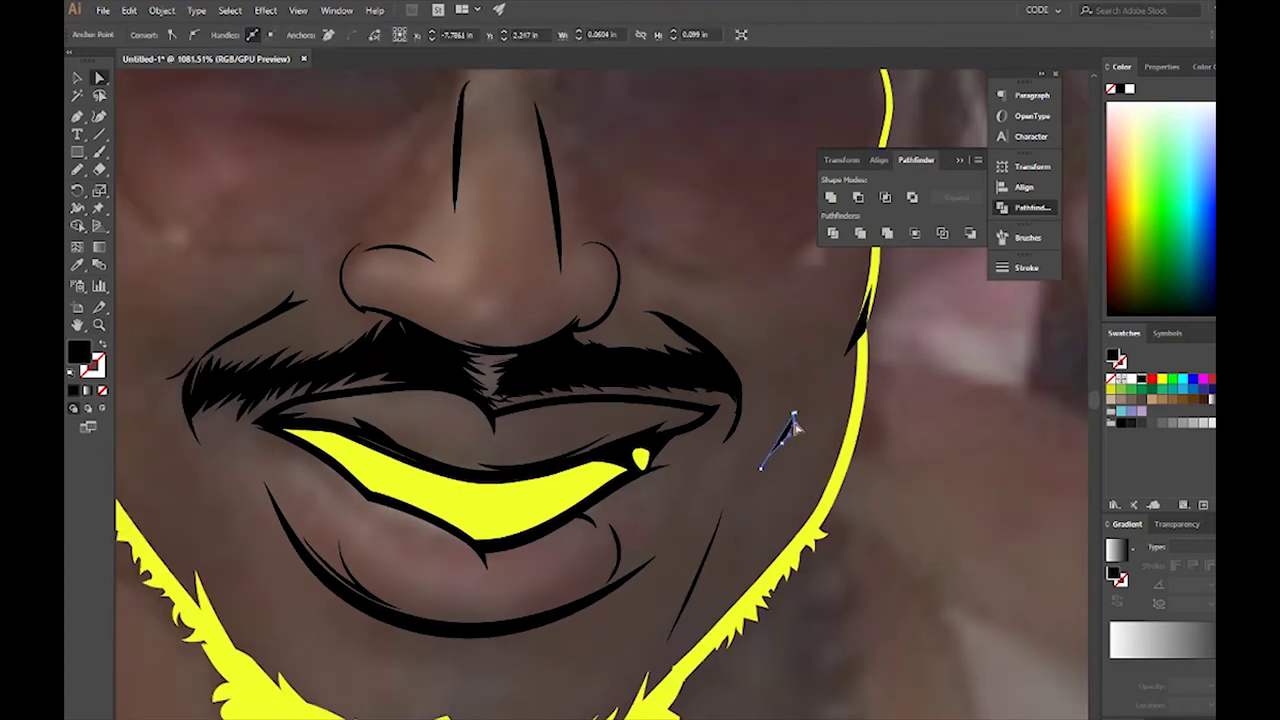
pyautogui.click(772, 440)
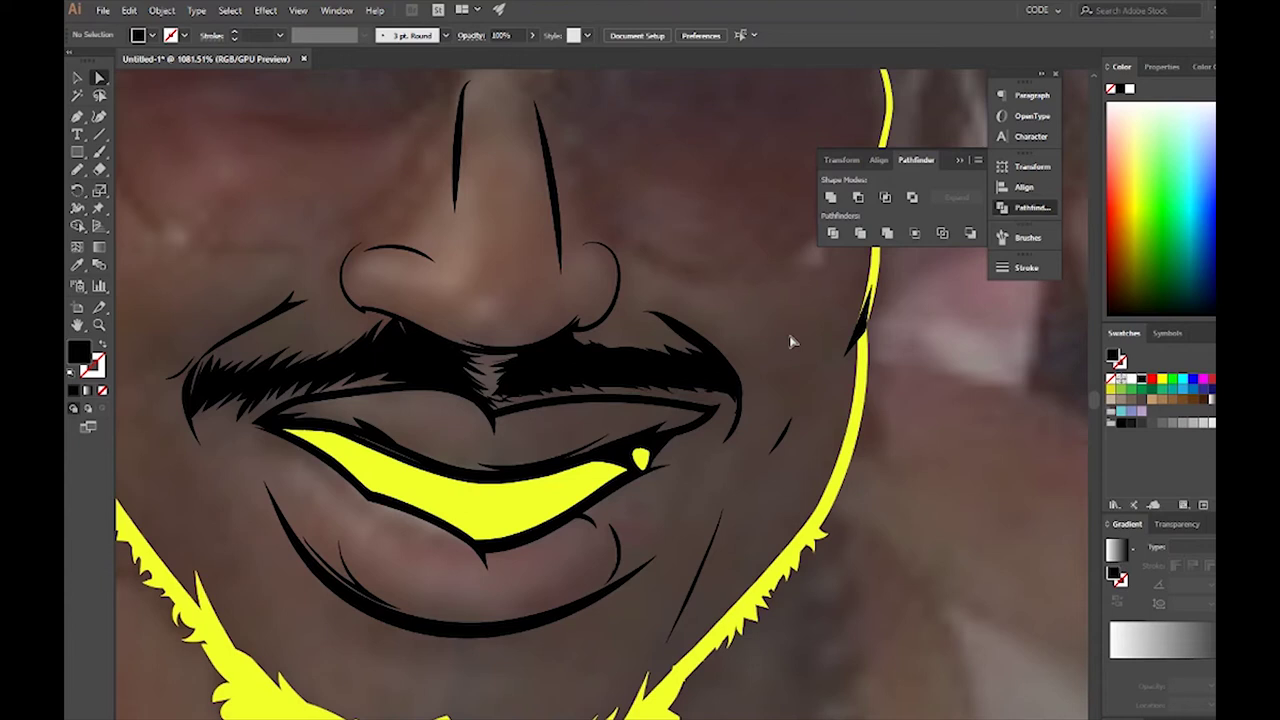
# Step: Zoom back out and pencil a thin crease line below the lower lip
pyautogui.moveTo(722, 428); pyautogui.dragTo(561, 402)
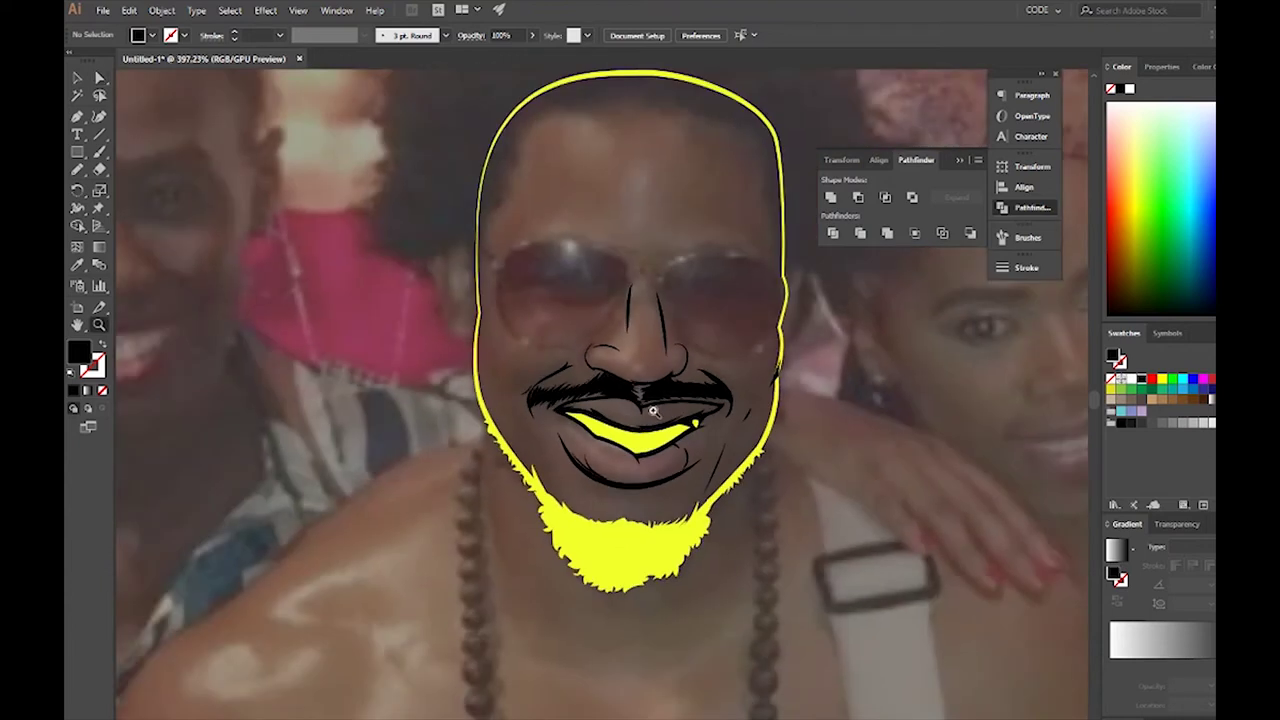
pyautogui.press('i')
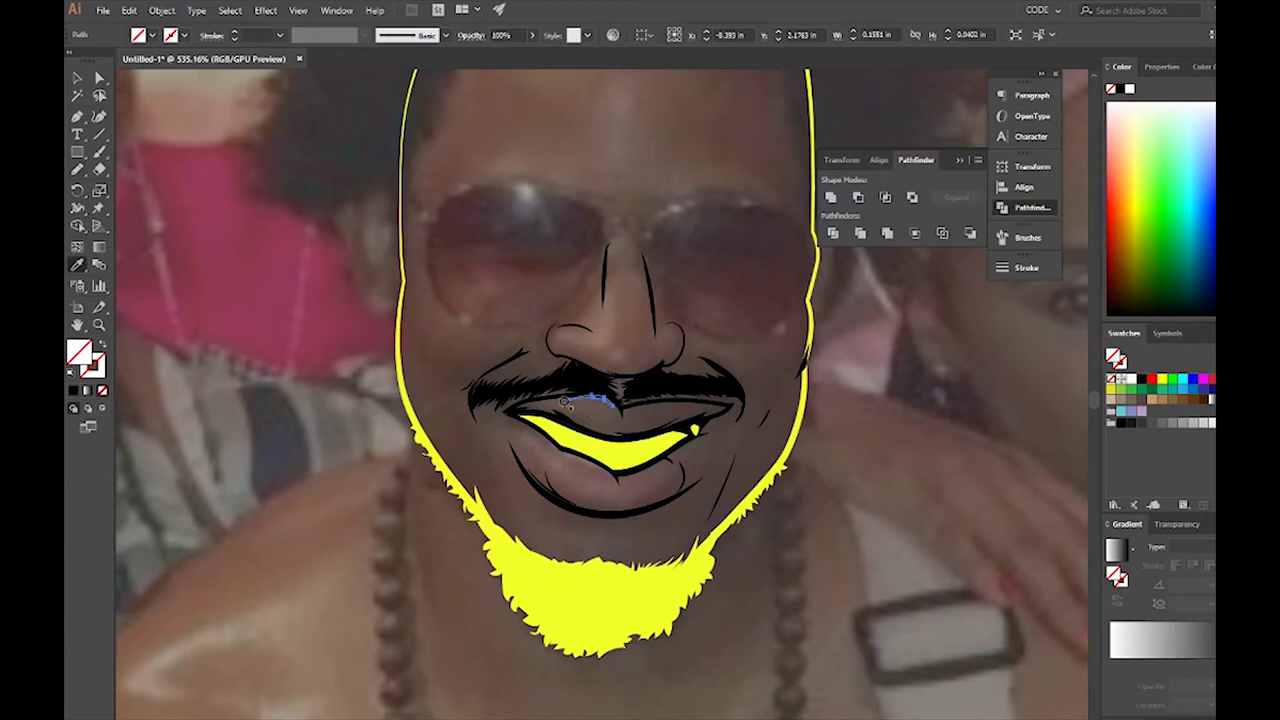
pyautogui.press('n')
pyautogui.moveTo(537, 516); pyautogui.dragTo(647, 524)
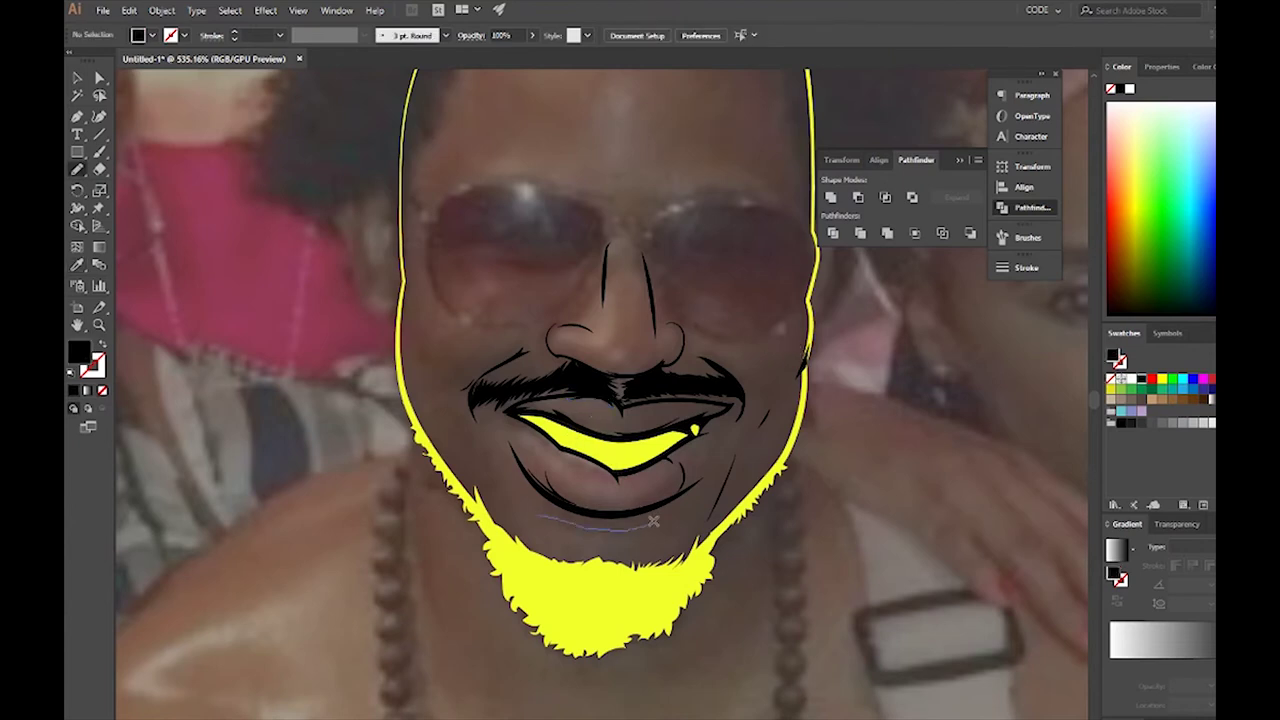
# Step: Check the crease line's anchor points with Direct Selection
pyautogui.press('v')
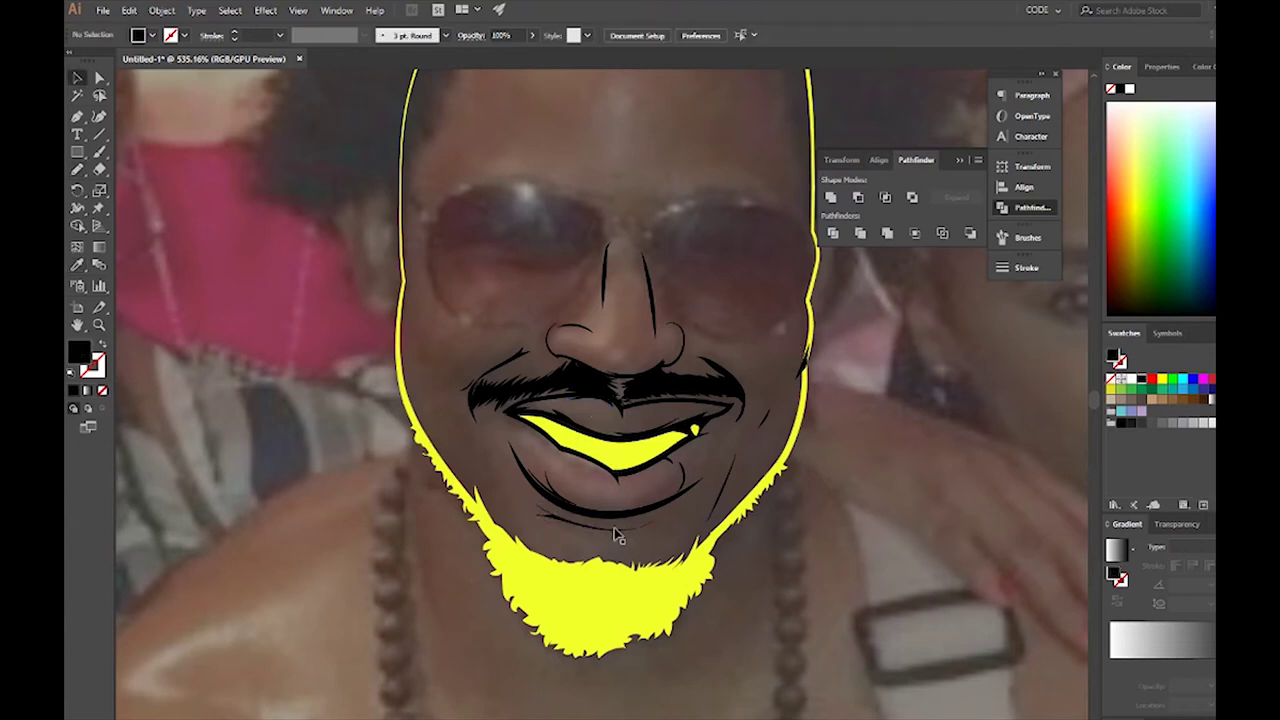
pyautogui.click(100, 78)
pyautogui.click(548, 516)
pyautogui.scroll(5, 582, 495)
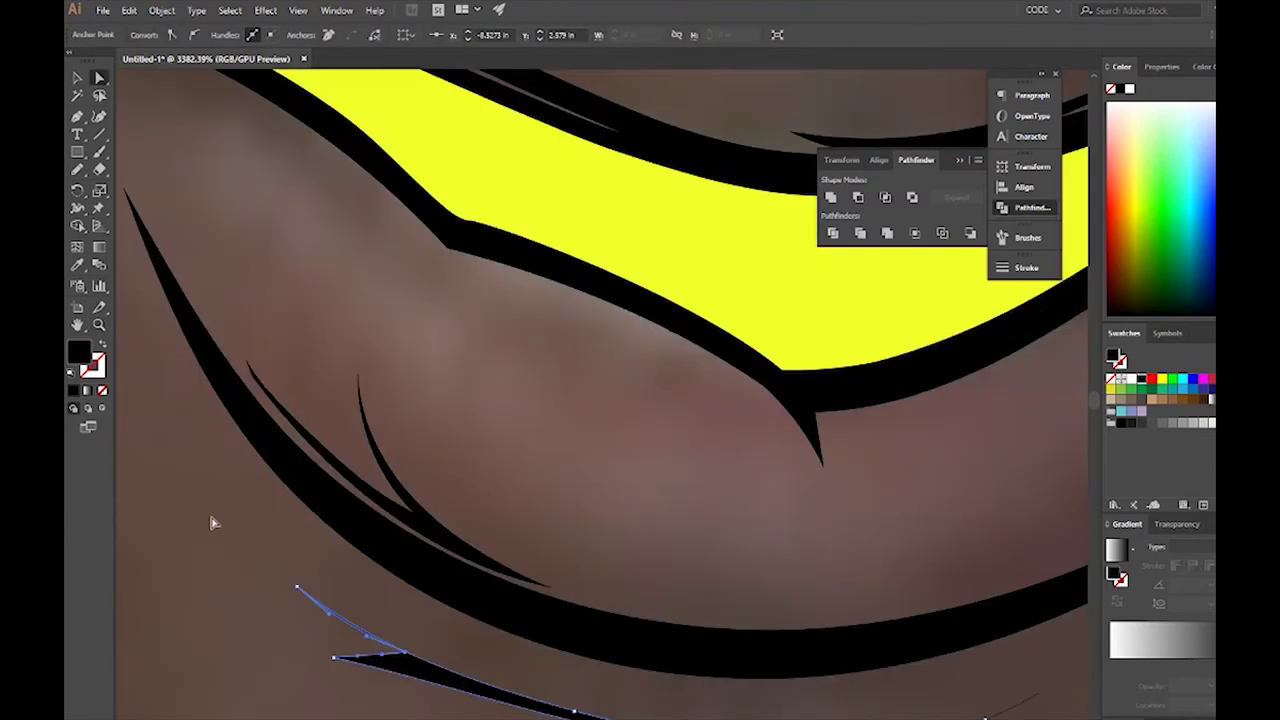
pyautogui.scroll(-4, 682, 478)
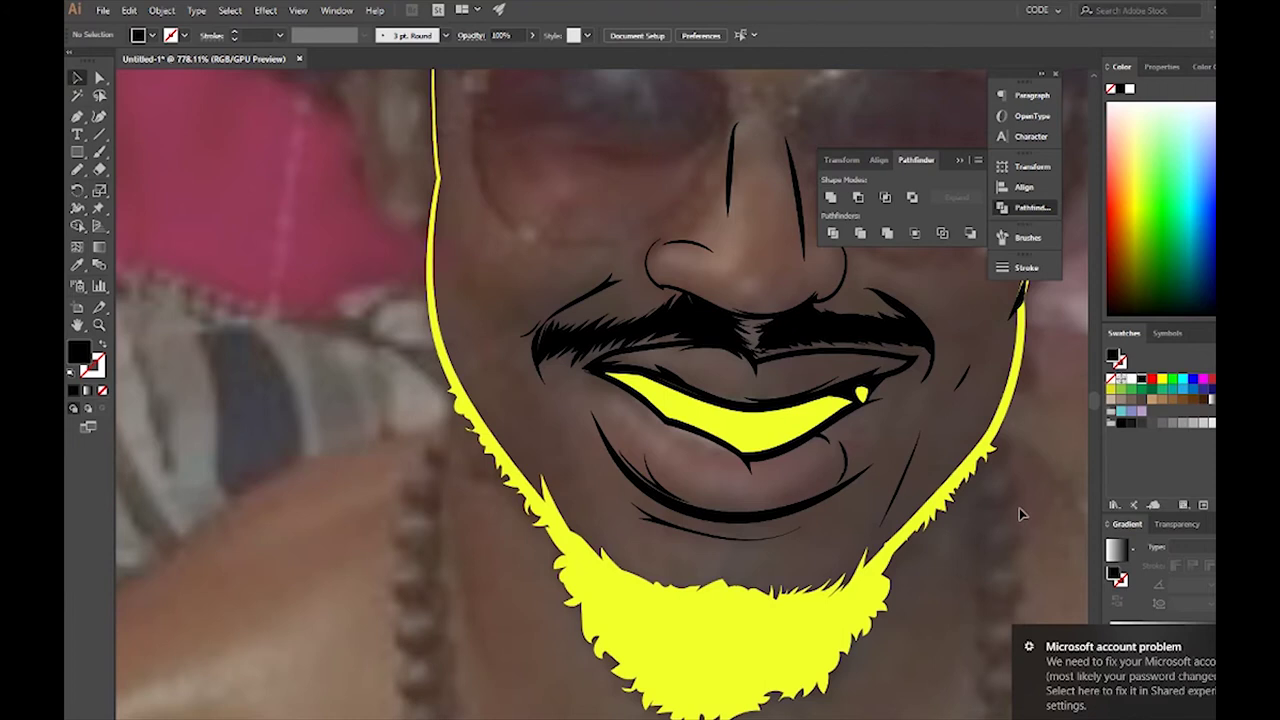
pyautogui.scroll(2, 770, 443)
pyautogui.press('n')
pyautogui.scroll(-2, 668, 273)
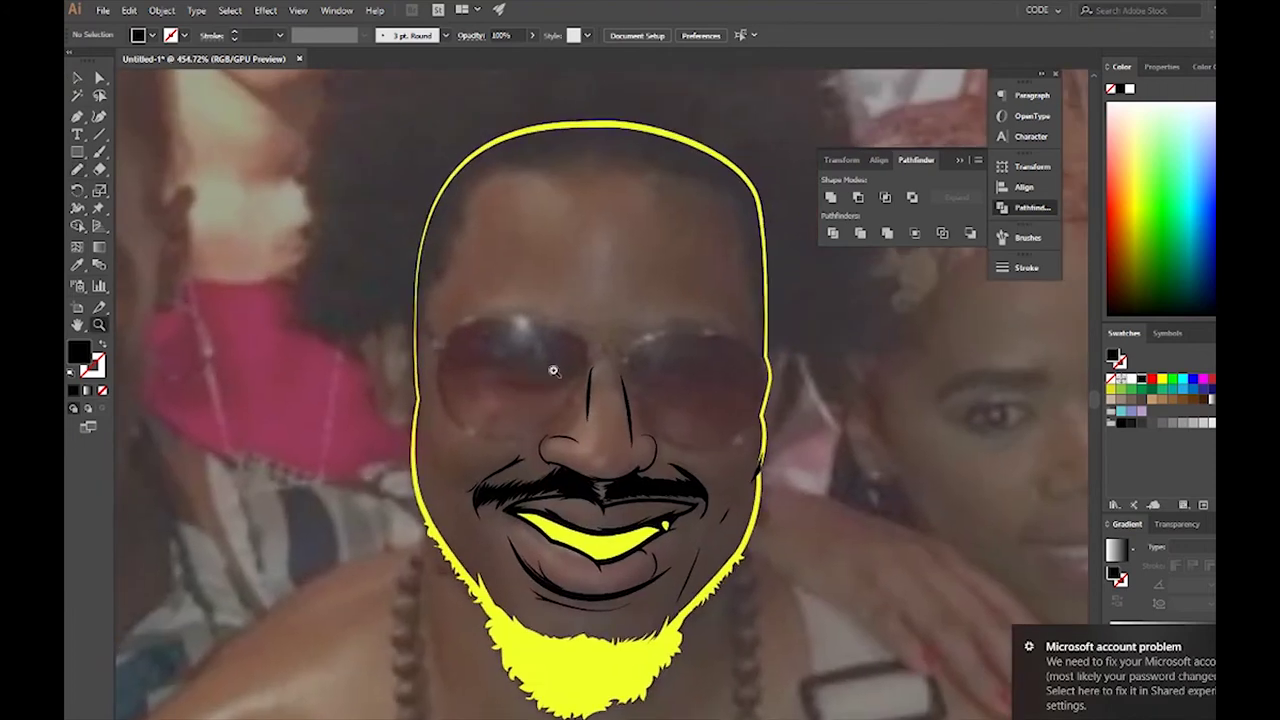
# Step: Draw the left ear outline, copy the face line style onto it, and give it a tapered width profile
pyautogui.moveTo(410, 430); pyautogui.dragTo(416, 304)
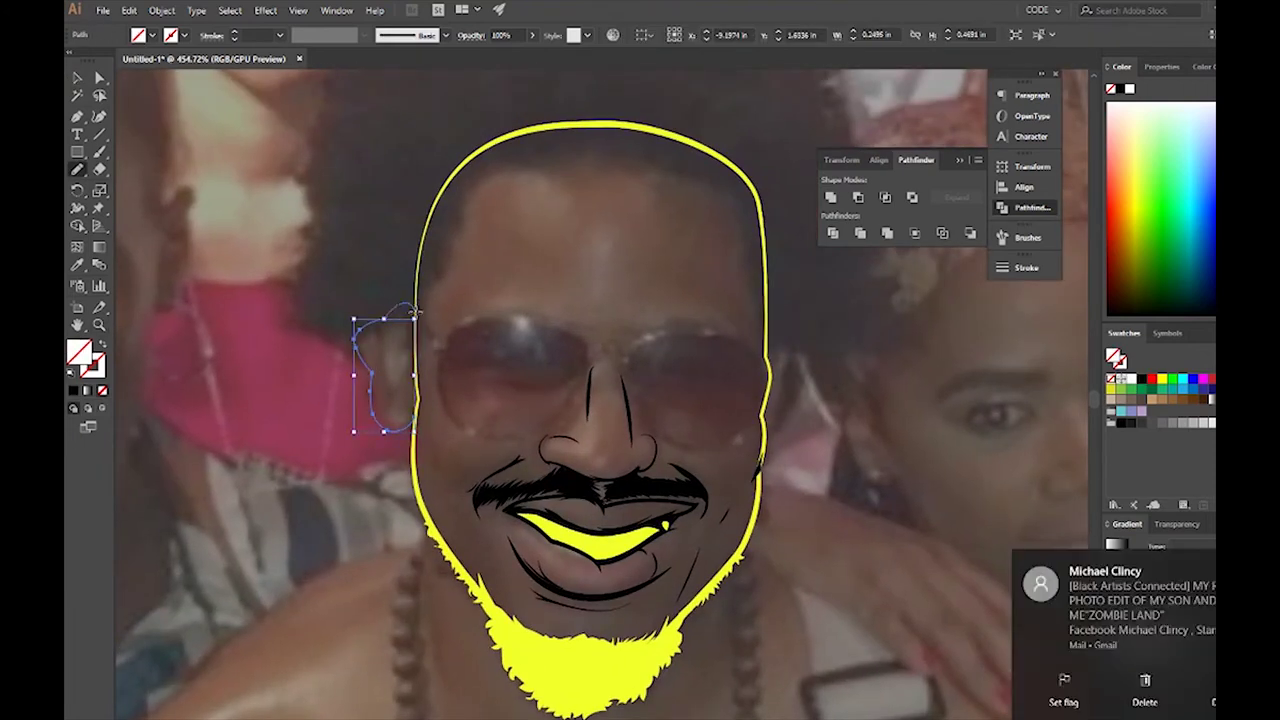
pyautogui.press('ctrl')
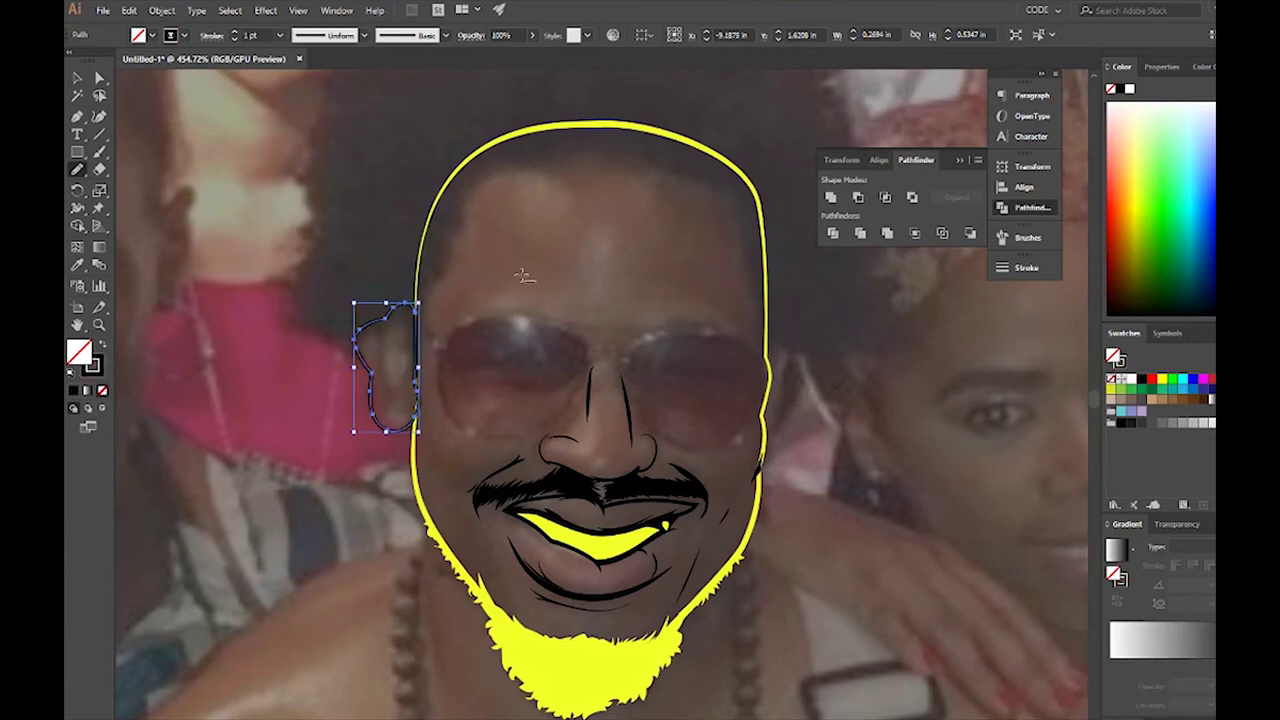
pyautogui.press('i')
pyautogui.click(807, 423)
pyautogui.click(1015, 270)
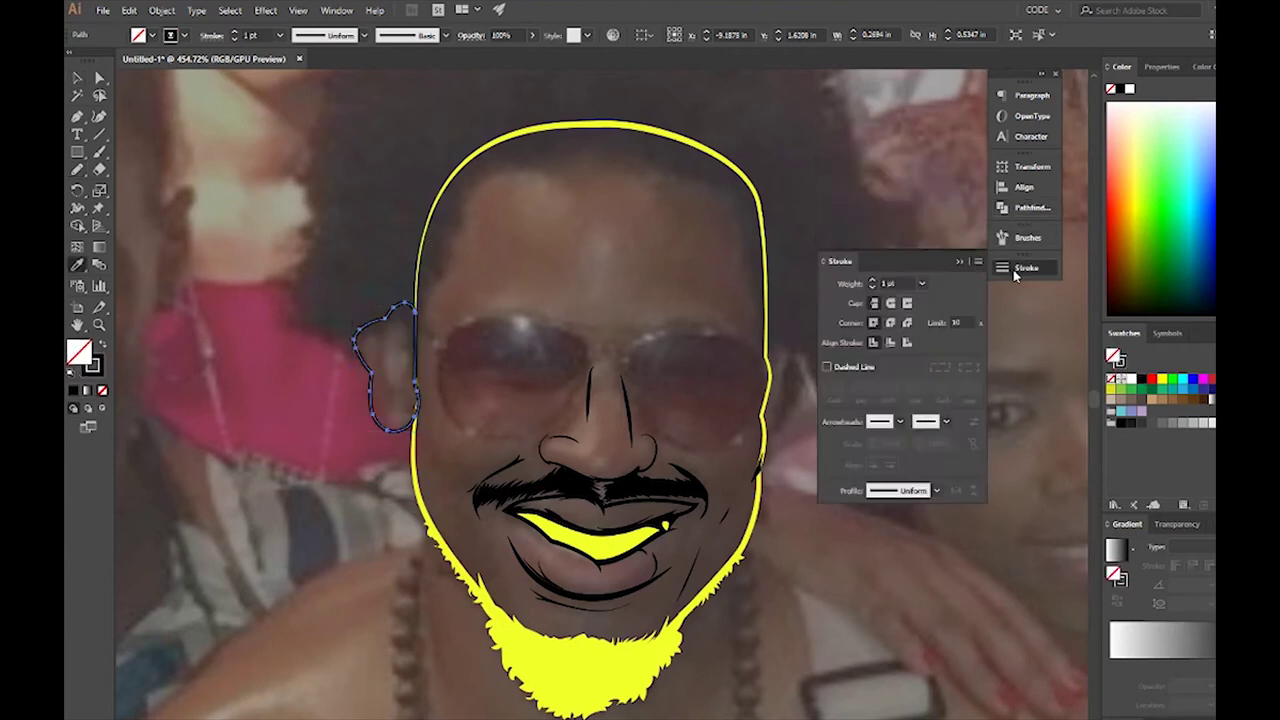
pyautogui.click(920, 490)
pyautogui.click(900, 560)
pyautogui.click(959, 261)
# Step: Reselect the left ear outline and review its stroke settings
pyautogui.hotkey('ctrl', 'shift', 'a')
pyautogui.press('v')
pyautogui.click(388, 326)
pyautogui.click(1026, 267)
pyautogui.press('a')
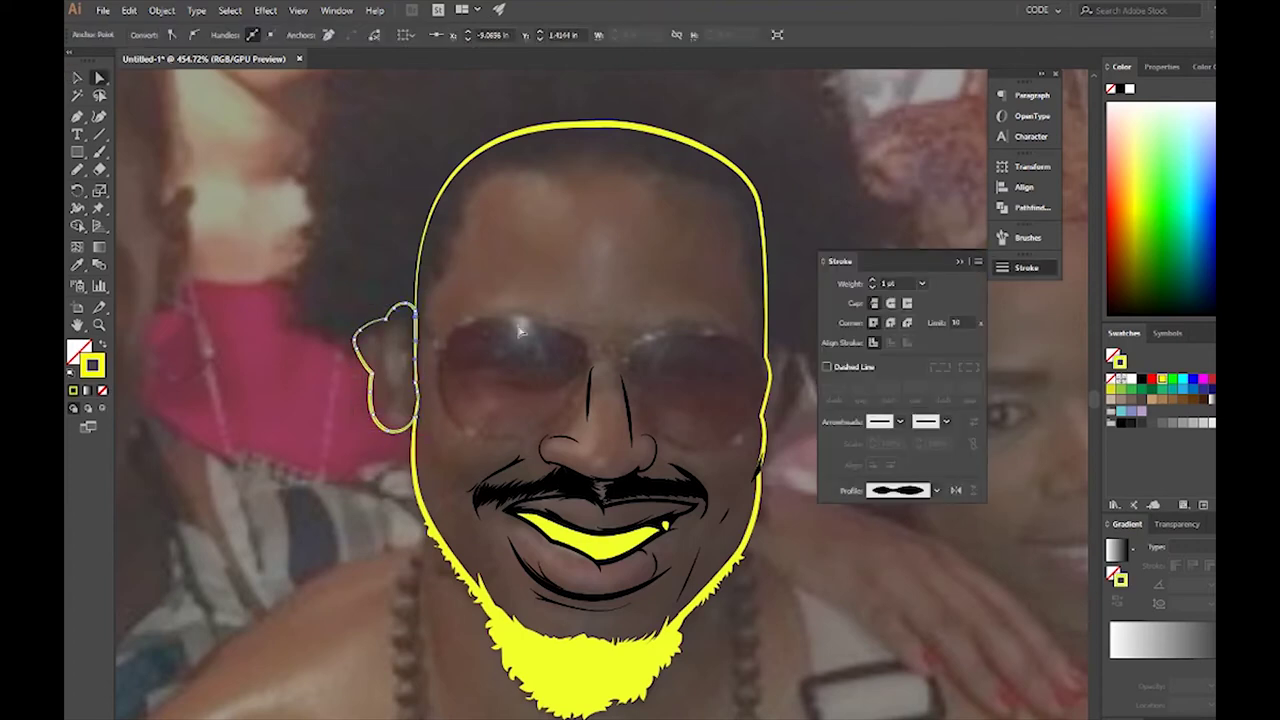
pyautogui.click(772, 272)
pyautogui.scroll(-5, 772, 272)
pyautogui.scroll(4, 800, 485)
# Step: Draw the right ear outline and make it a yellow stroke
pyautogui.press('n')
pyautogui.moveTo(832, 424); pyautogui.dragTo(806, 396)
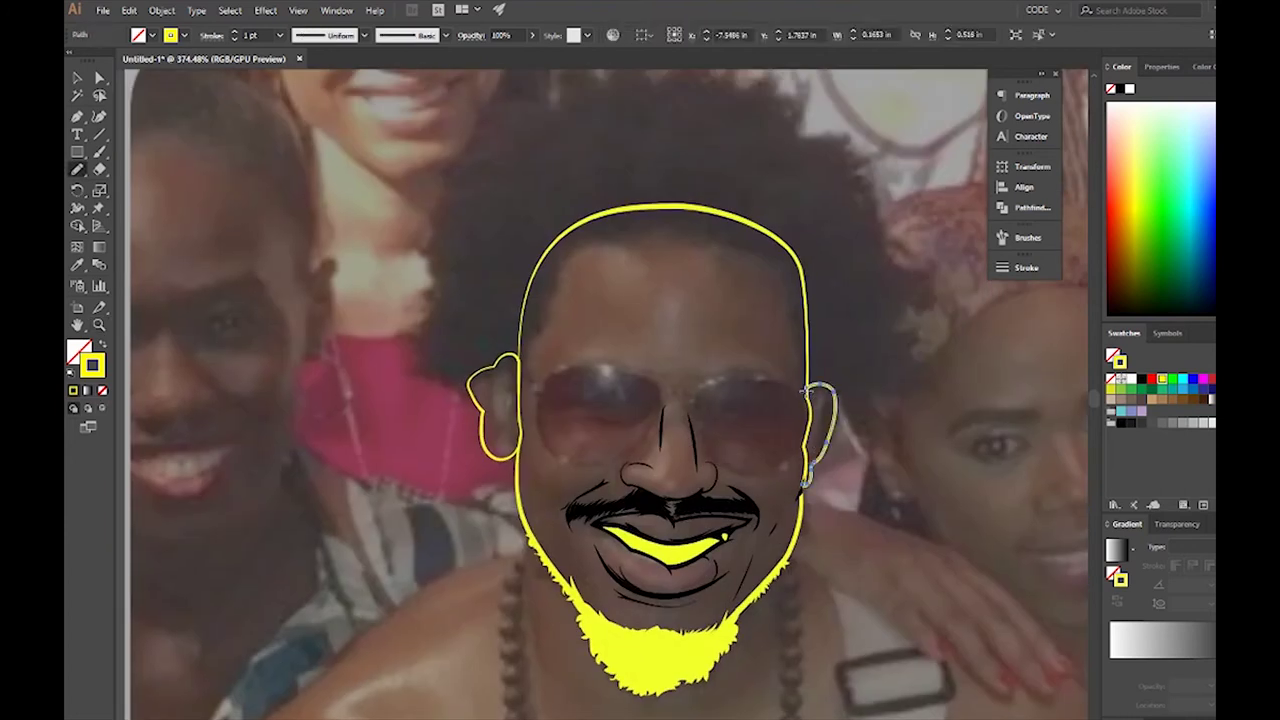
pyautogui.hotkey('shift', 'x')
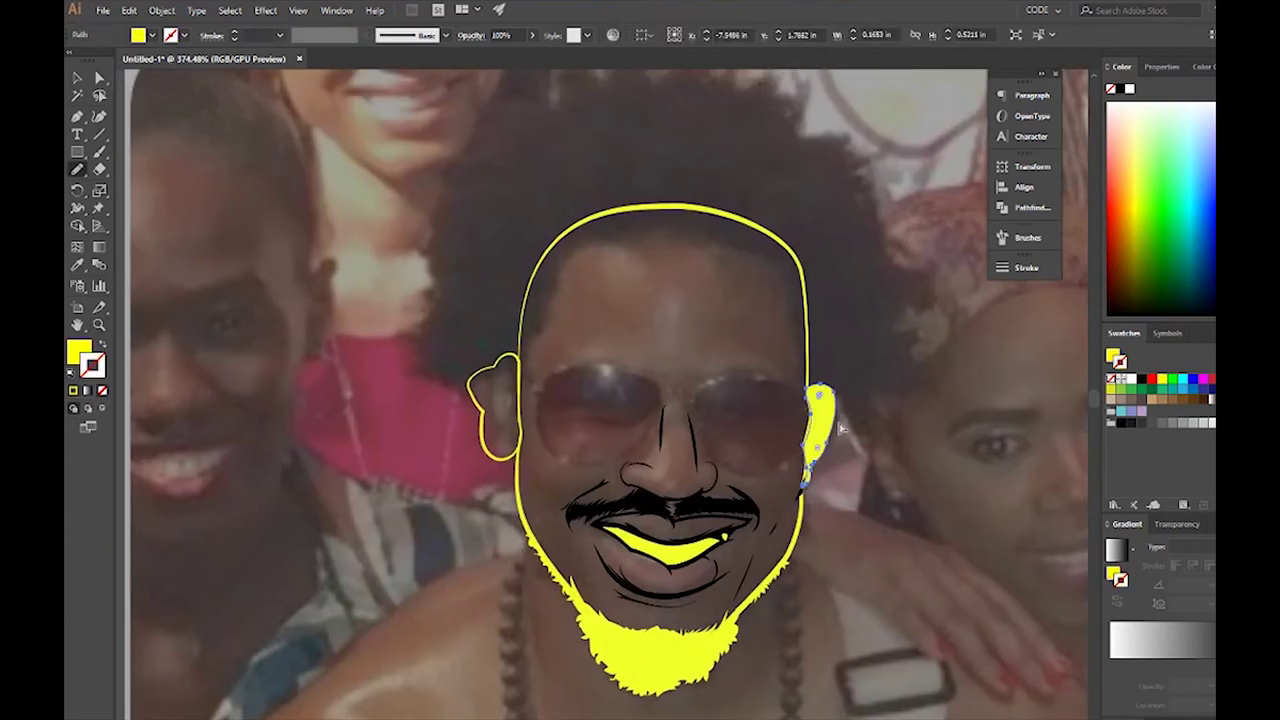
pyautogui.press('a')
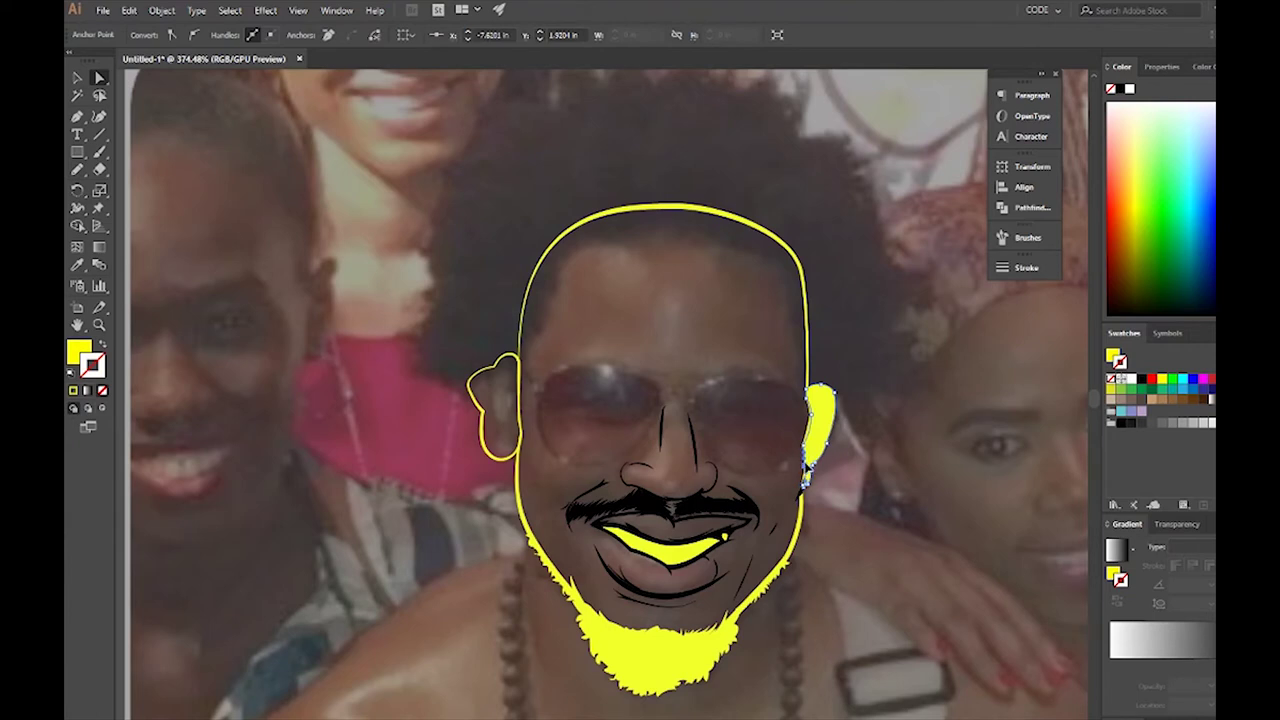
pyautogui.press('i')
pyautogui.click(1030, 238)
pyautogui.click(1033, 240)
pyautogui.click(1033, 238)
pyautogui.click(99, 77)
pyautogui.hotkey('shift', 'x')
# Step: Adjust the stroke settings of the ear outlines to match the tapered face outline
pyautogui.click(1027, 268)
pyautogui.click(700, 320)
pyautogui.click(505, 372)
pyautogui.click(1027, 268)
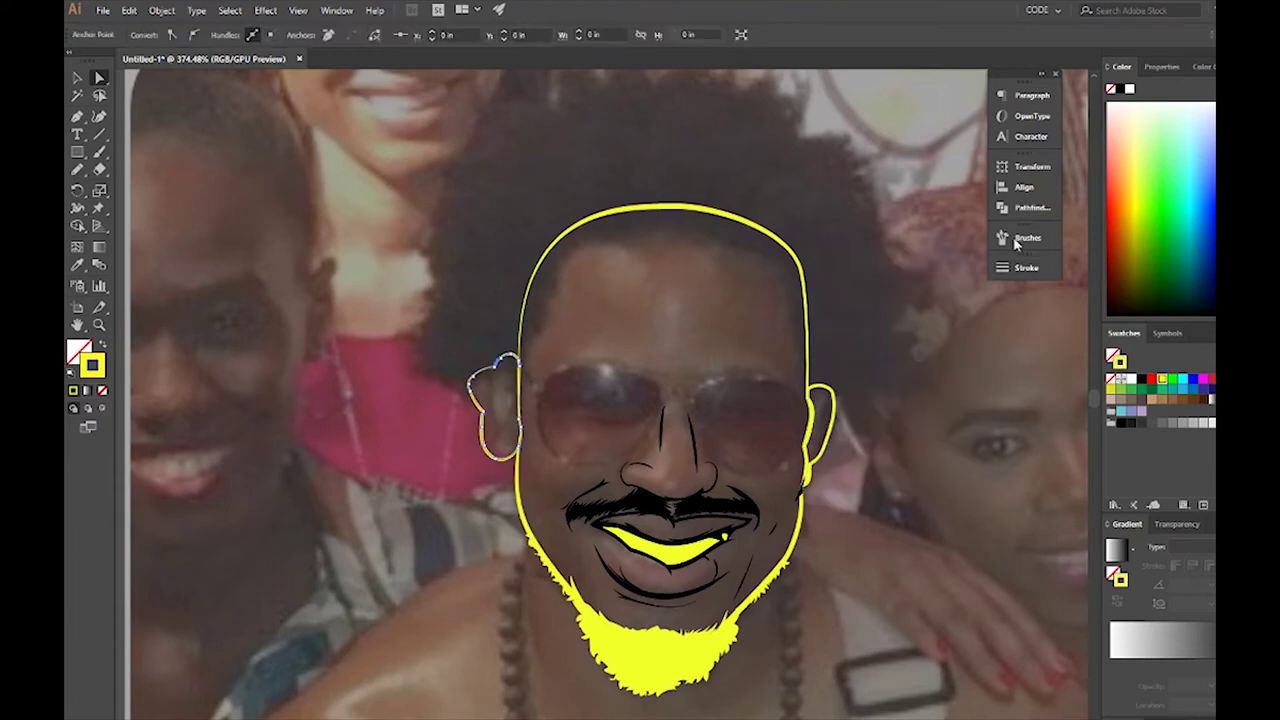
pyautogui.click(1032, 207)
pyautogui.click(1027, 268)
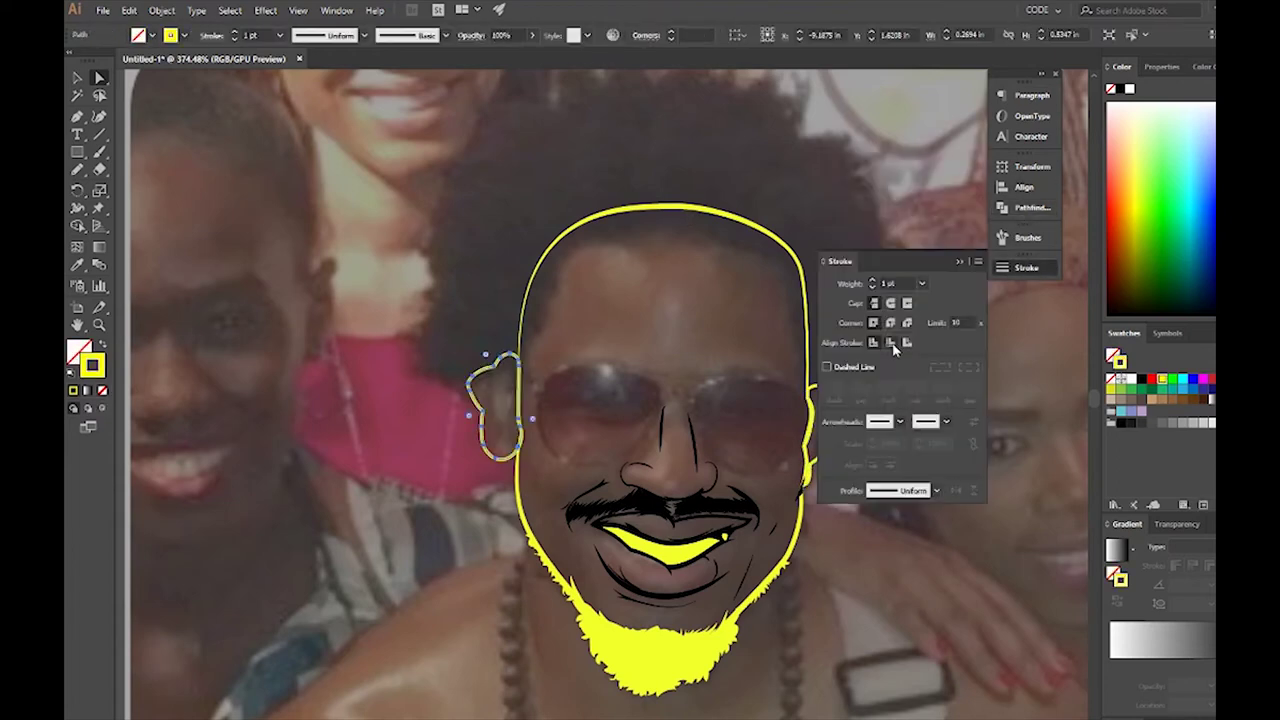
# Step: Trace the left aviator lens with a closed Pen-tool outline
pyautogui.click(890, 178)
pyautogui.hscroll(1, 883, 290)
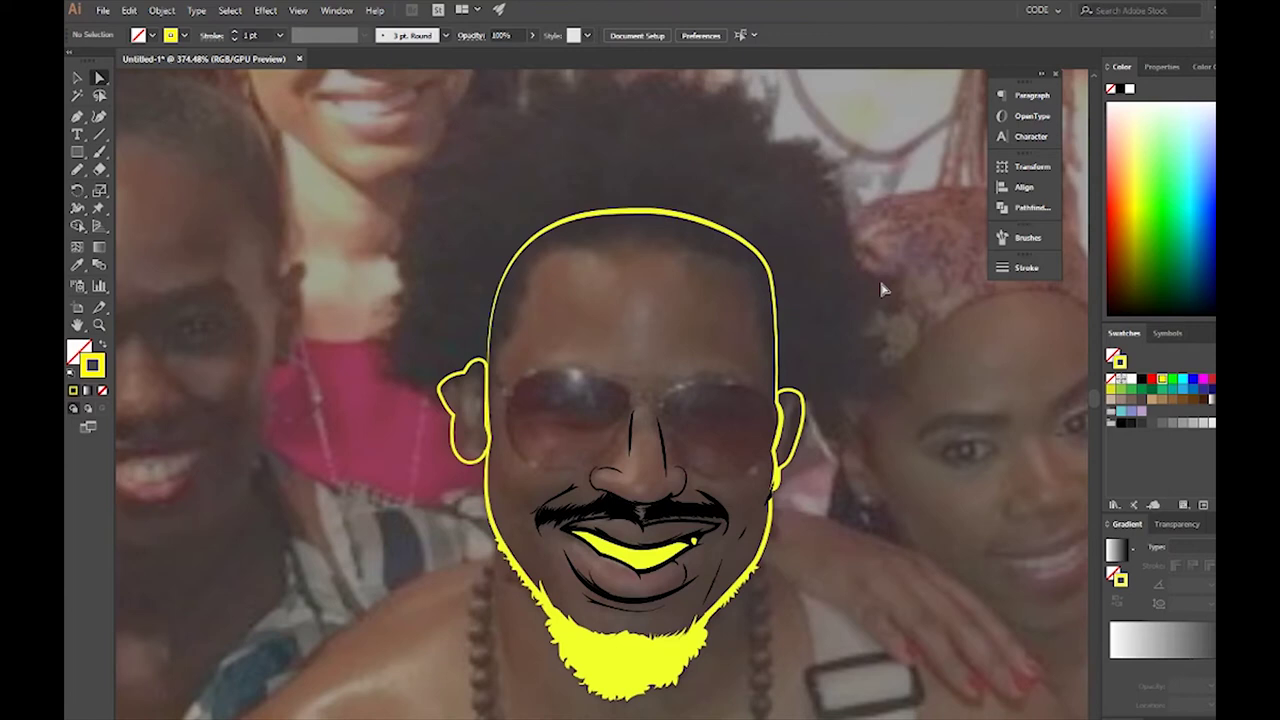
pyautogui.press('p')
pyautogui.click(631, 405)
pyautogui.moveTo(510, 455); pyautogui.dragTo(480, 430)
pyautogui.moveTo(508, 386); pyautogui.dragTo(522, 342)
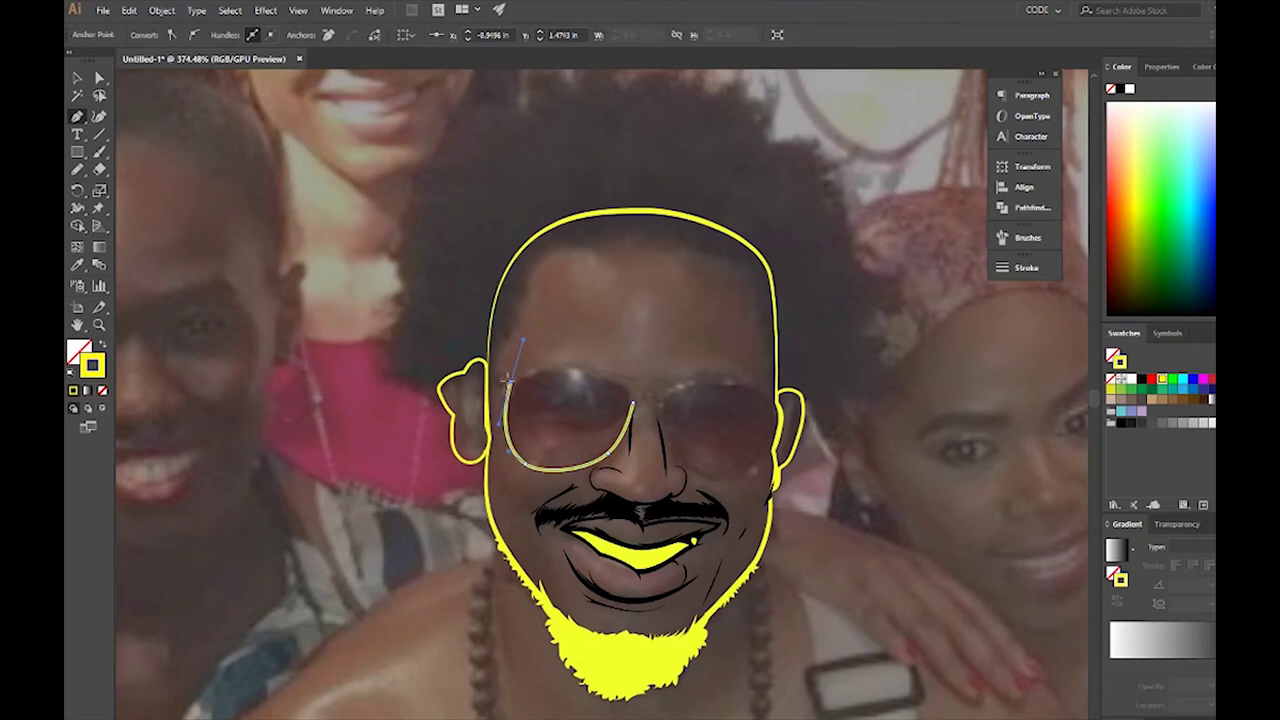
pyautogui.click(631, 404)
pyautogui.keyDown('ctrl'); pyautogui.click(625, 398); pyautogui.keyUp('ctrl')
pyautogui.click(625, 398)
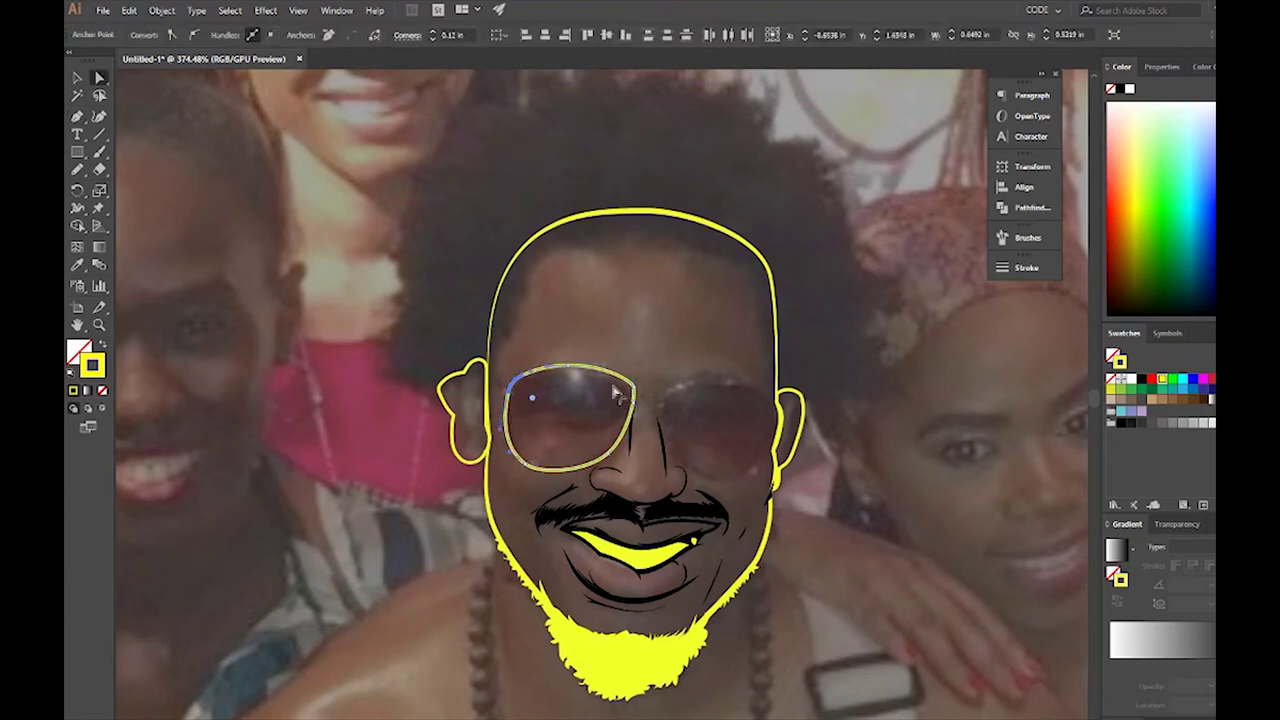
pyautogui.click(641, 357)
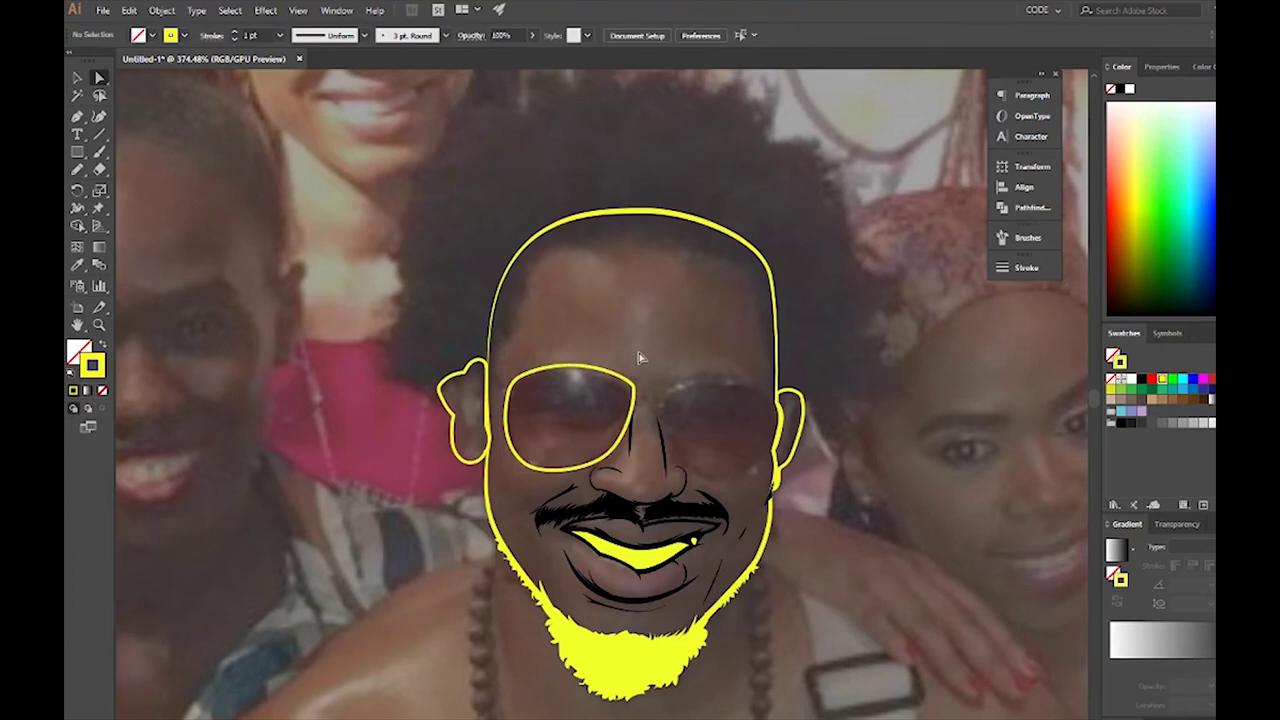
# Step: Give the left lens outline a tapered width profile
pyautogui.press('v')
pyautogui.click(631, 388)
pyautogui.click(1027, 267)
pyautogui.click(900, 486)
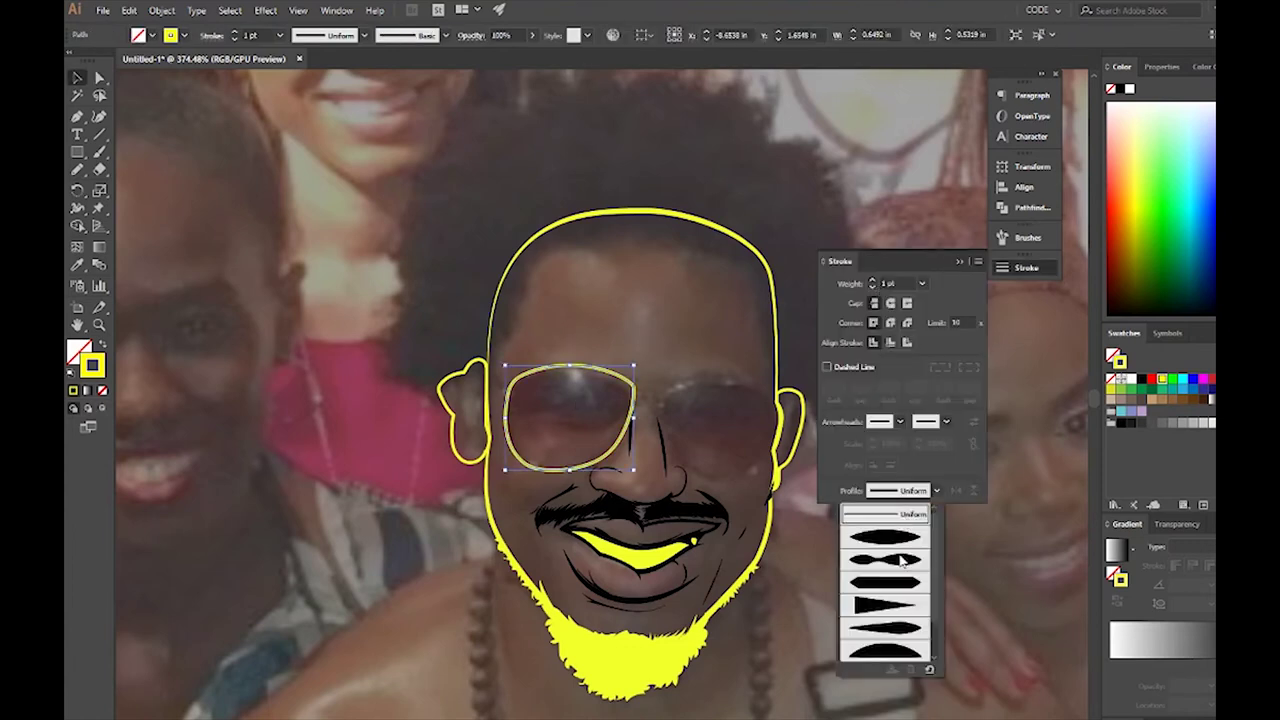
pyautogui.click(890, 560)
pyautogui.click(843, 201)
pyautogui.press('a')
pyautogui.click(585, 470)
pyautogui.click(677, 394)
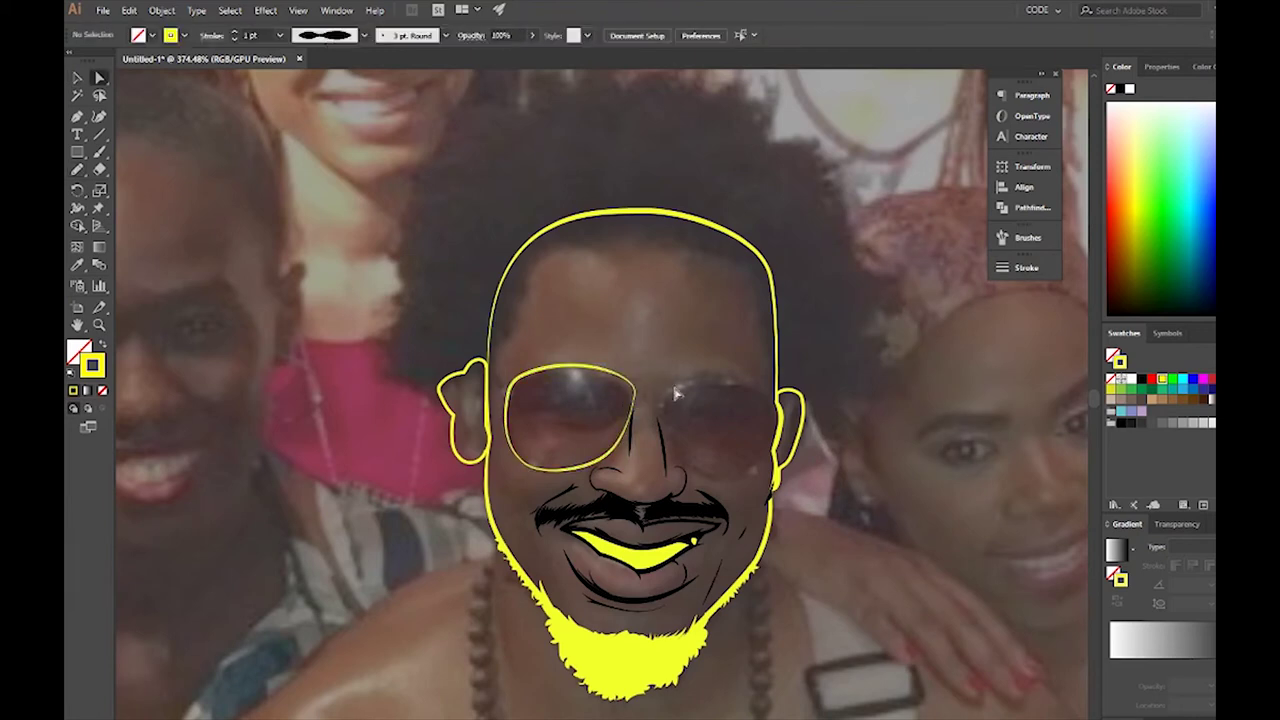
# Step: Trace the right aviator lens with a closed Pen-tool outline
pyautogui.press('p')
pyautogui.moveTo(666, 396); pyautogui.dragTo(695, 381)
pyautogui.click(775, 397)
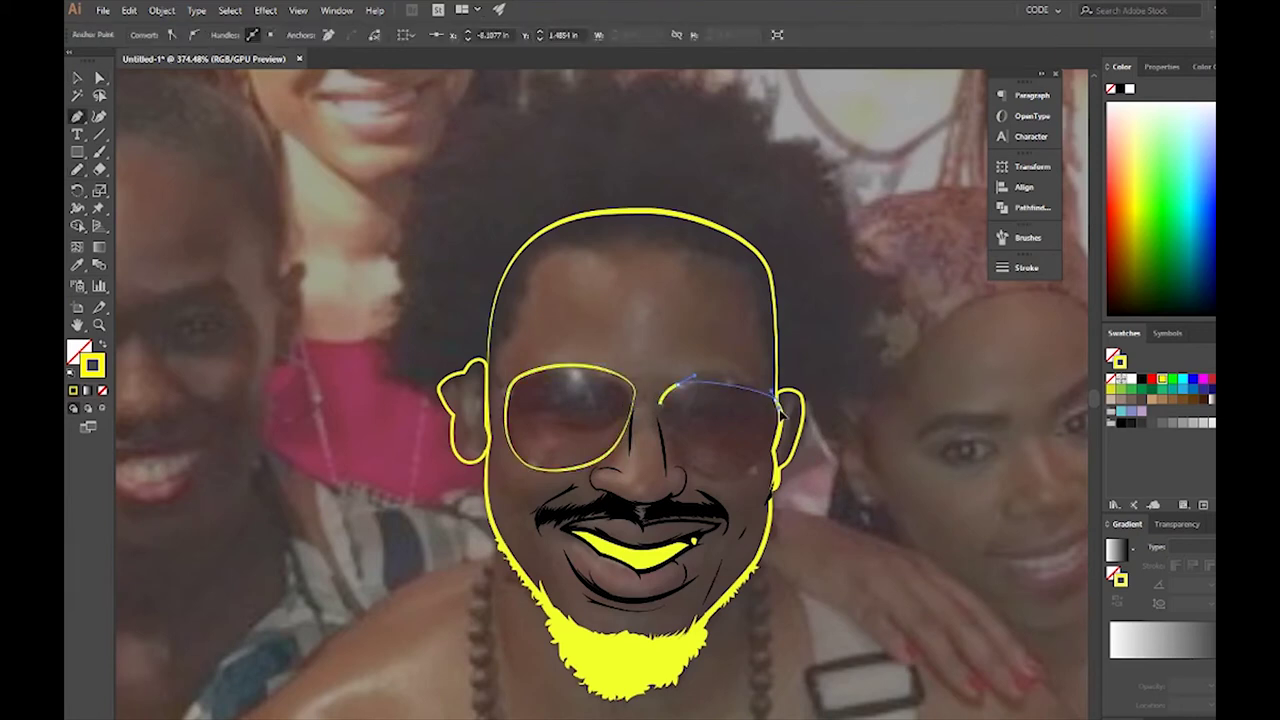
pyautogui.moveTo(740, 484); pyautogui.dragTo(700, 488)
pyautogui.click(666, 396)
pyautogui.keyDown('ctrl'); pyautogui.click(782, 420); pyautogui.keyUp('ctrl')
pyautogui.click(782, 420)
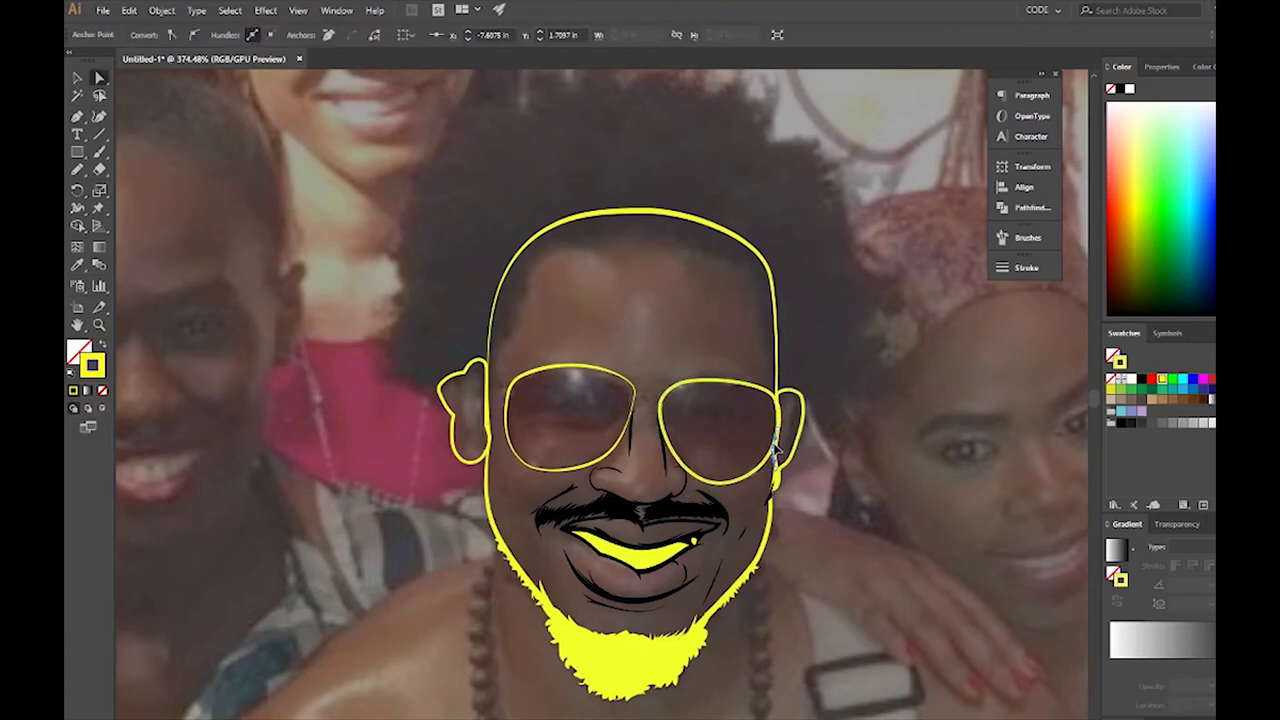
pyautogui.click(830, 341)
# Step: Draw the bridge line between the lenses and reshape it with an added point
pyautogui.press('n')
pyautogui.moveTo(664, 400); pyautogui.dragTo(660, 399)
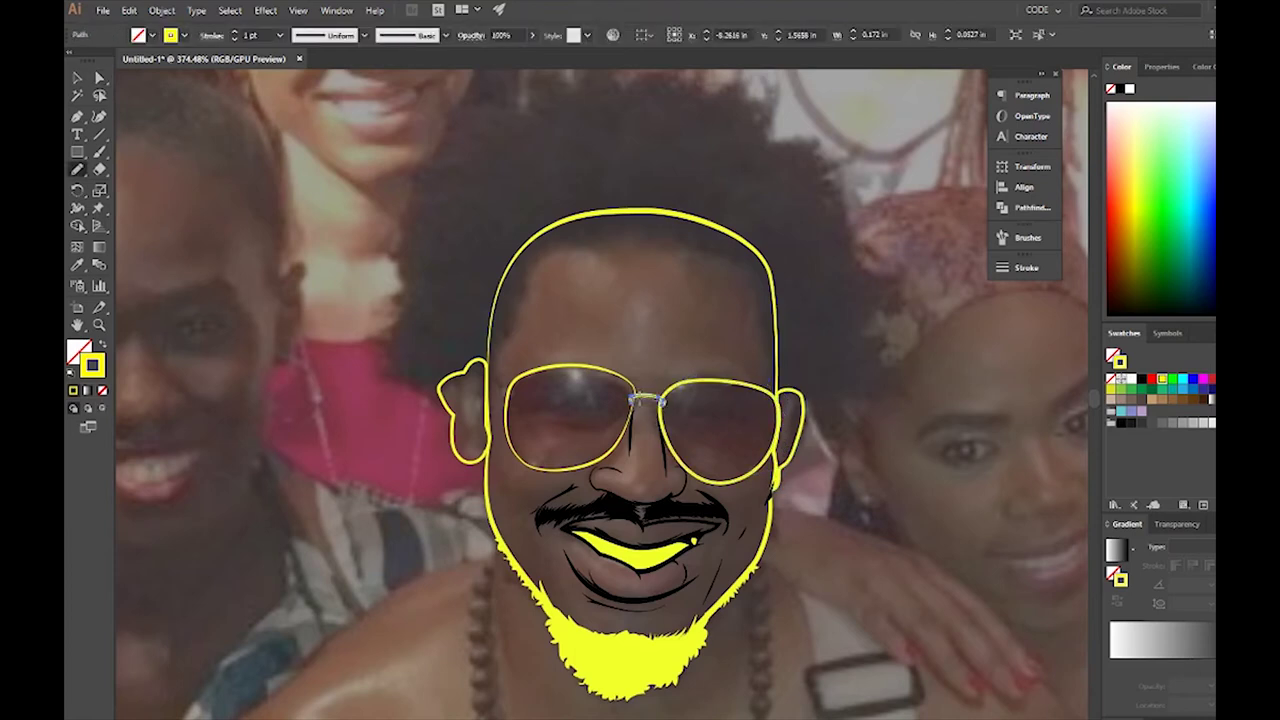
pyautogui.hotkey('shift', 'x')
pyautogui.press('v')
pyautogui.hotkey('shift', 'ctrl', 'F9')
pyautogui.press('p')
pyautogui.click(678, 380)
pyautogui.moveTo(678, 381); pyautogui.dragTo(620, 377)
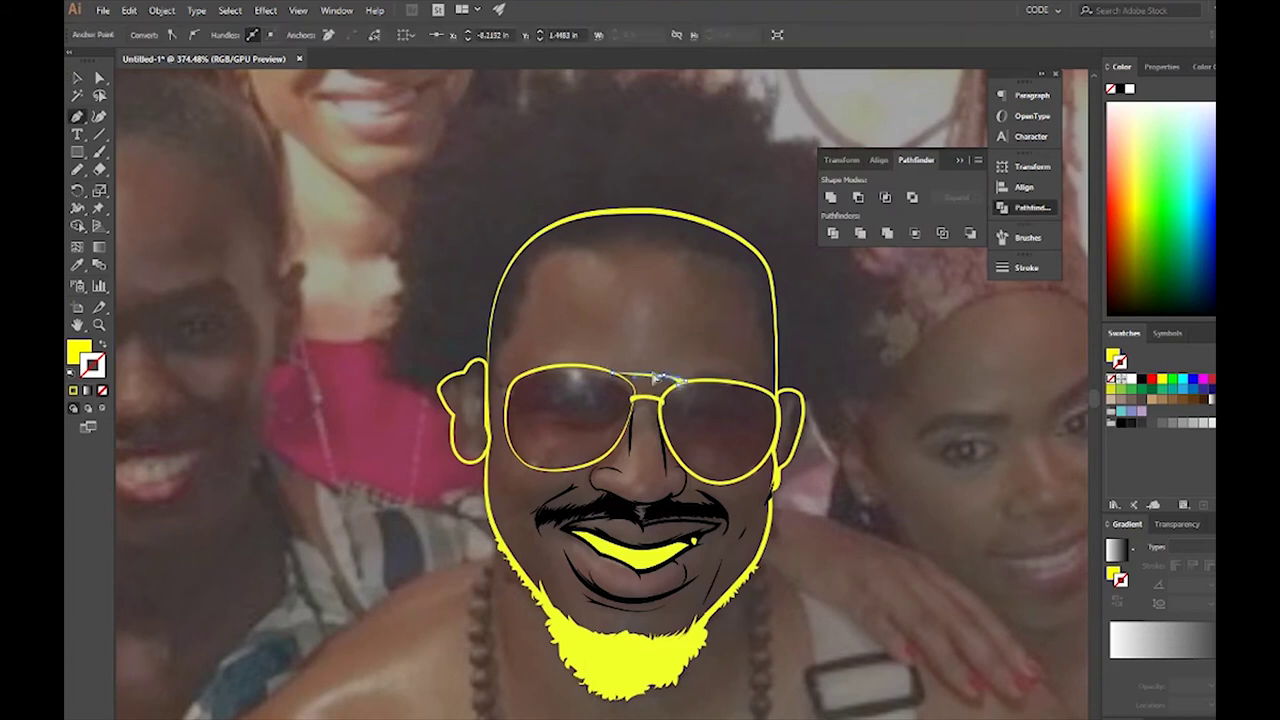
# Step: Inspect the anchor points of the glasses' bridge path
pyautogui.press('a')
pyautogui.click(632, 378)
pyautogui.click(672, 335)
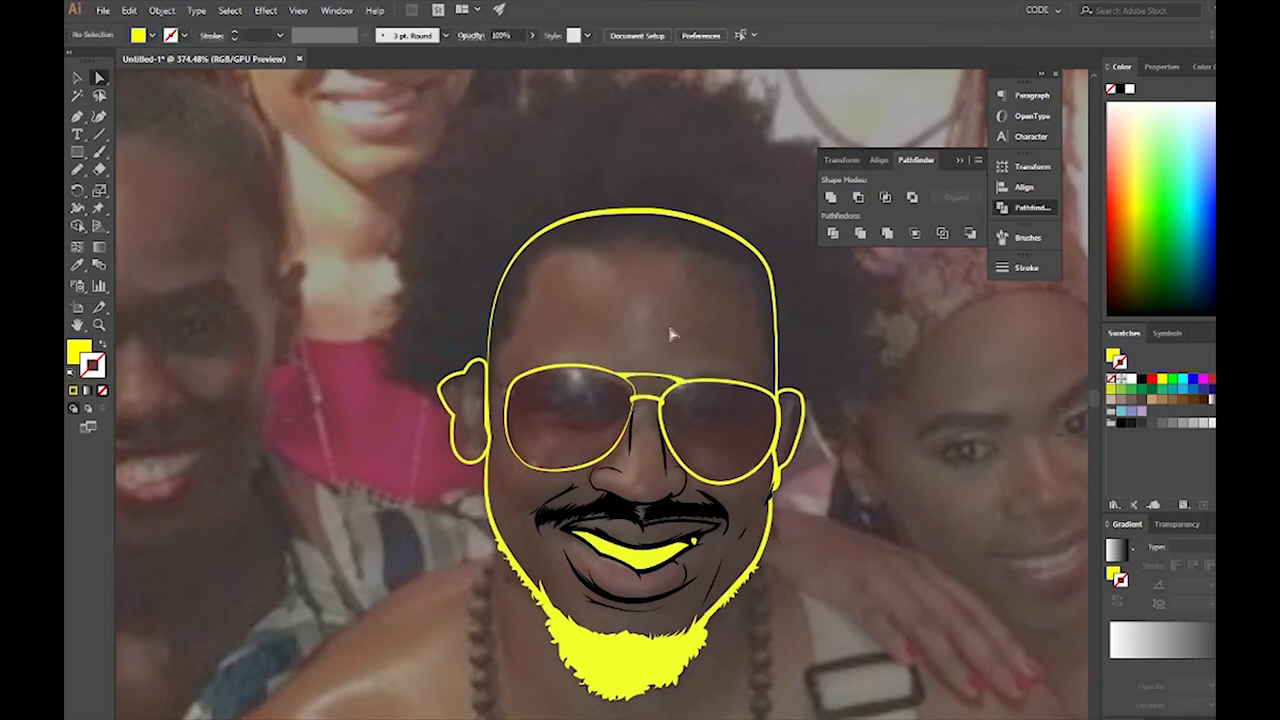
pyautogui.click(645, 377)
pyautogui.click(648, 366)
# Step: Draw the left temple arm from the ear to the lens and adjust its end point
pyautogui.press('p')
pyautogui.click(483, 366)
pyautogui.click(507, 390)
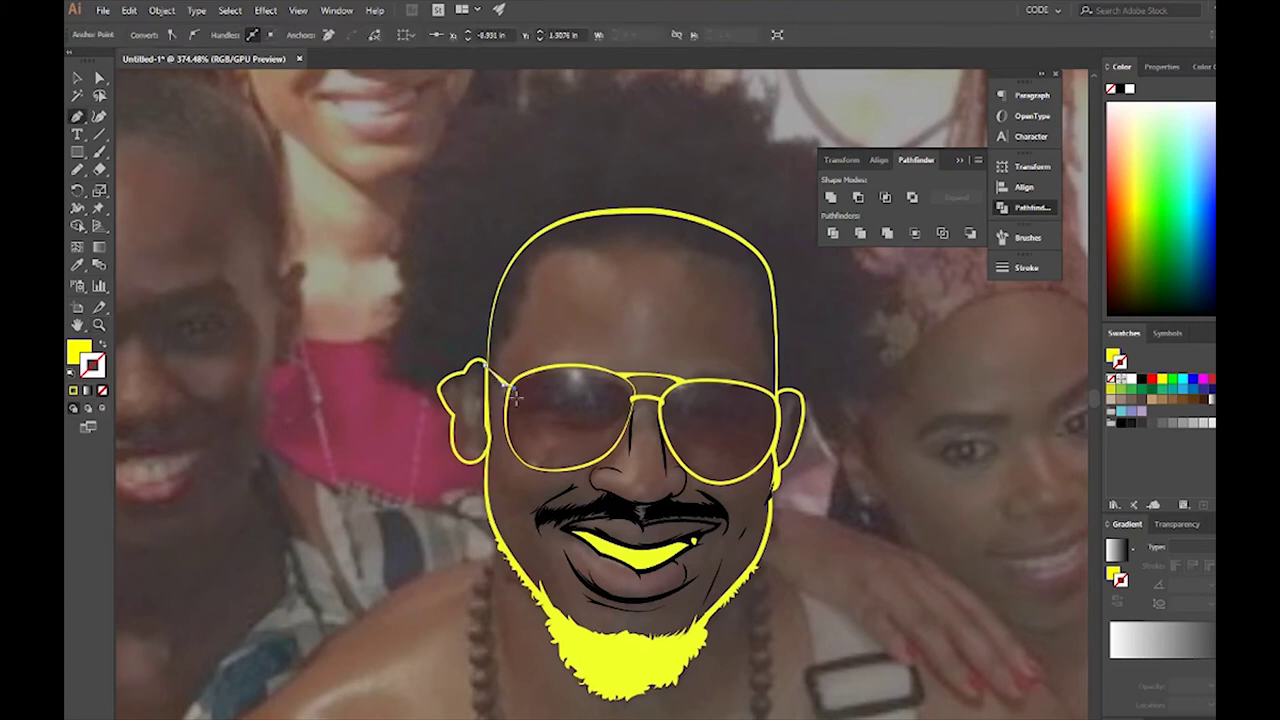
pyautogui.press('a')
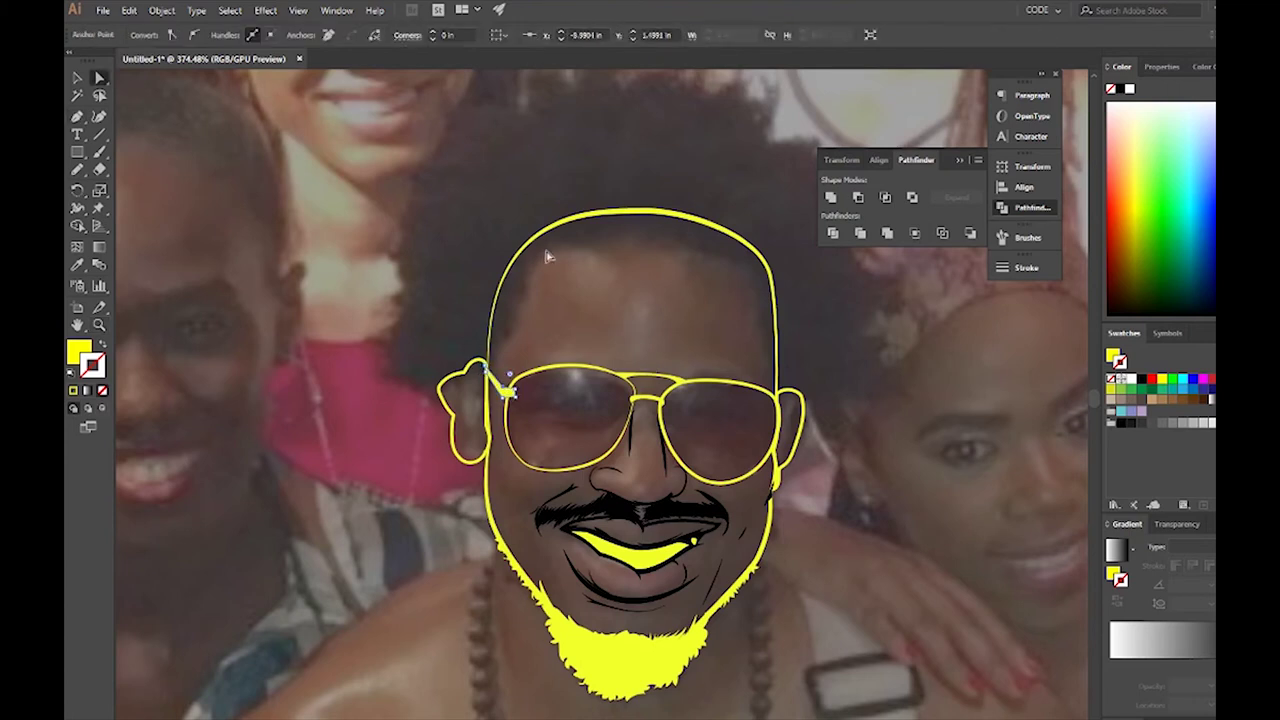
pyautogui.click(586, 220)
pyautogui.click(540, 246)
# Step: Start a yellow-stroked right temple arm near the right ear
pyautogui.press('p')
pyautogui.hotkey('shift', 'x')
pyautogui.click(782, 410)
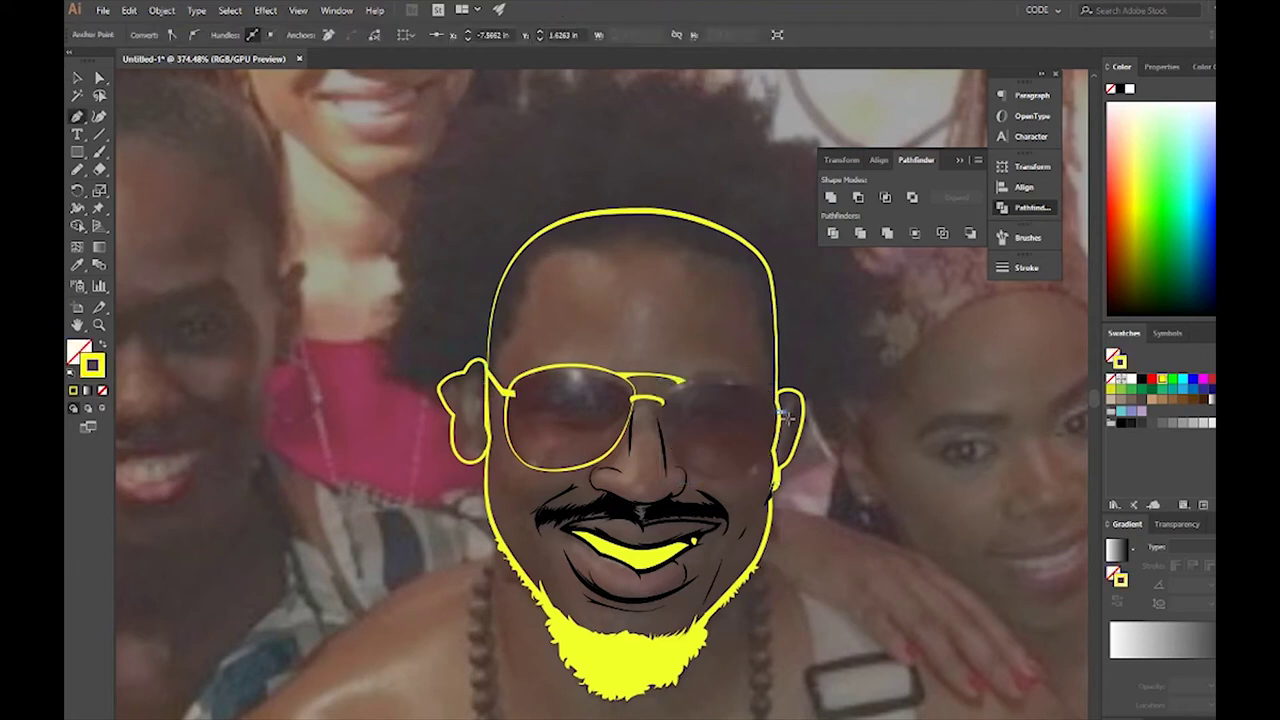
pyautogui.hotkey('ctrl', 'z')
pyautogui.scroll(5, 779, 430)
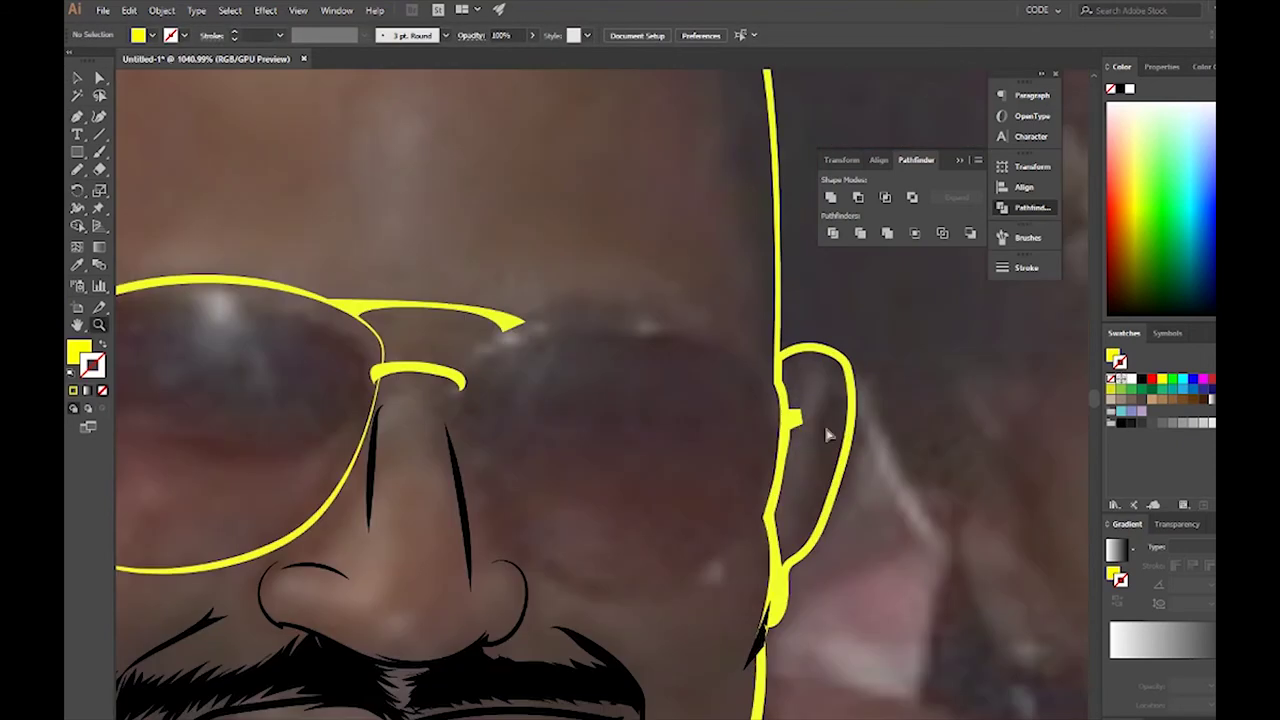
pyautogui.scroll(-2, 800, 414)
pyautogui.scroll(-2, 790, 400)
# Step: Check the left hinge points of the glasses frame
pyautogui.press('a')
pyautogui.click(445, 395)
pyautogui.hotkey('ctrl', 'shift', 'a')
pyautogui.press('p')
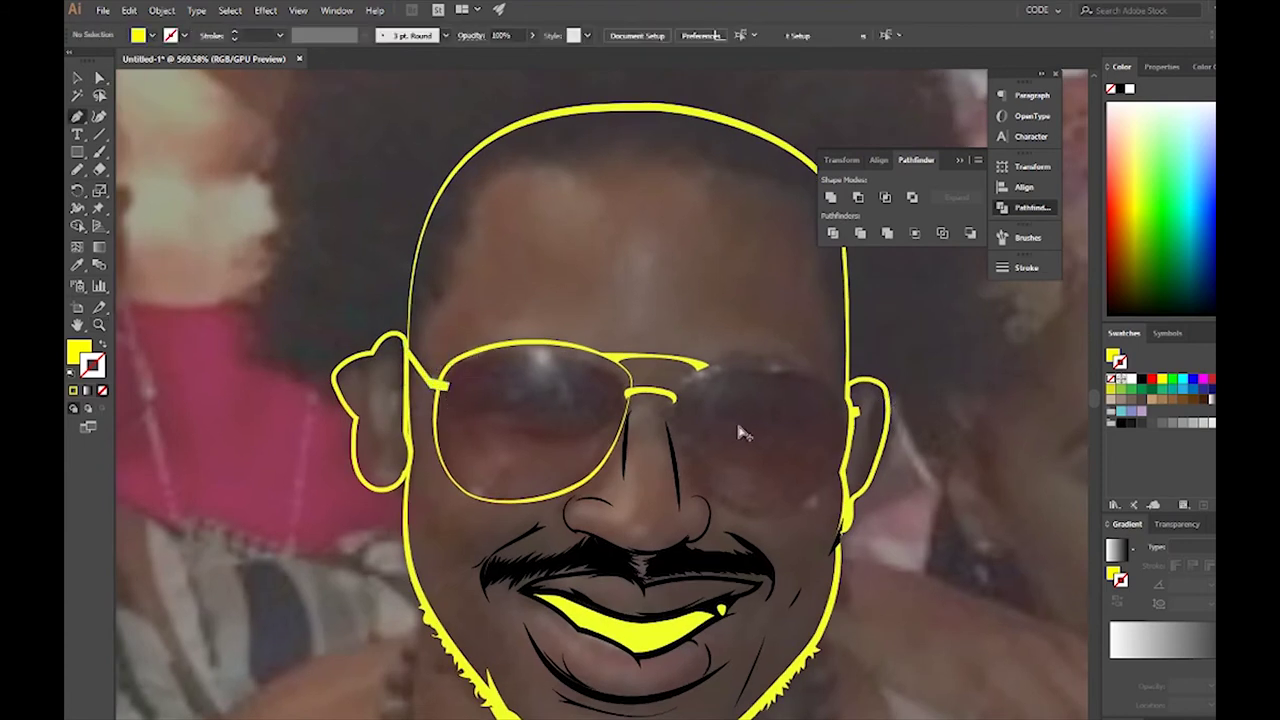
pyautogui.press('a')
pyautogui.hotkey('ctrl', 'shift', 'a')
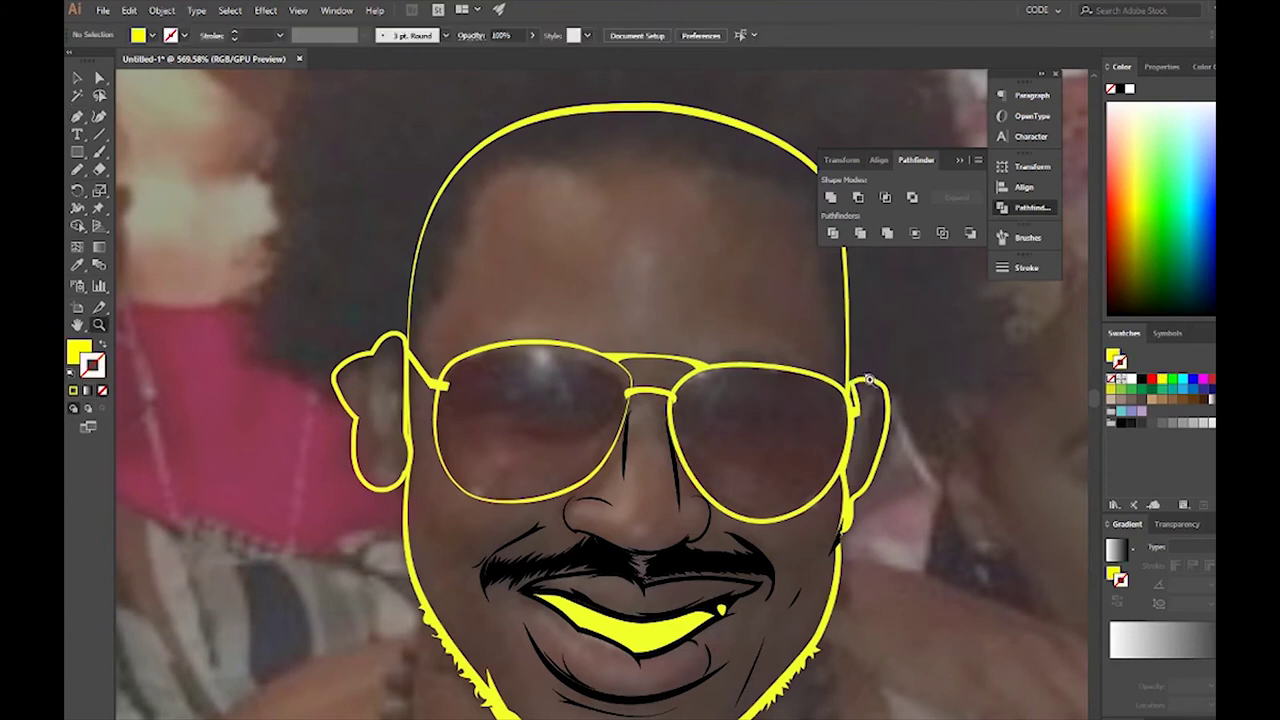
pyautogui.scroll(-2, 900, 356)
pyautogui.click(591, 374)
pyautogui.hotkey('ctrl', 'shift', 'a')
# Step: Draw the inner fold line of the left ear freehand
pyautogui.press('n')
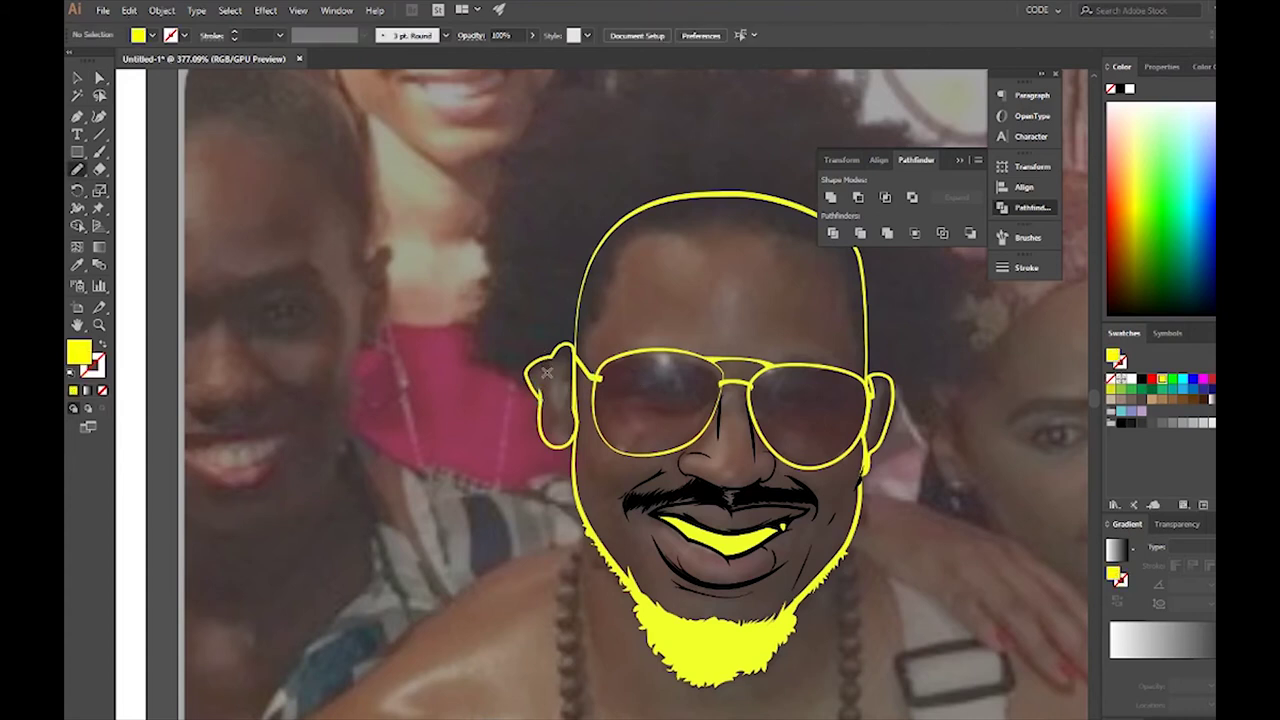
pyautogui.moveTo(550, 381); pyautogui.dragTo(549, 346)
pyautogui.hotkey('ctrl', 'shift', 'a')
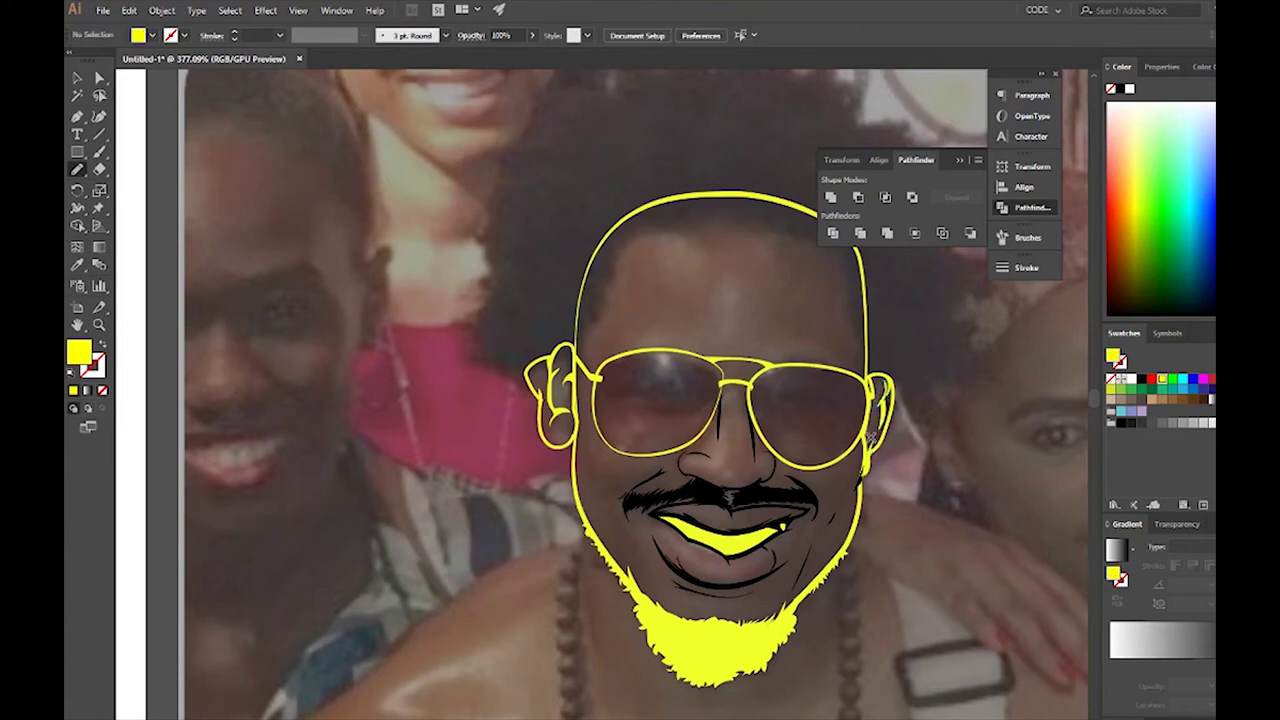
# Step: Apply a tapered Stroke width profile to the ear outline path
pyautogui.keyDown('ctrl'); pyautogui.click(900, 400); pyautogui.keyUp('ctrl')
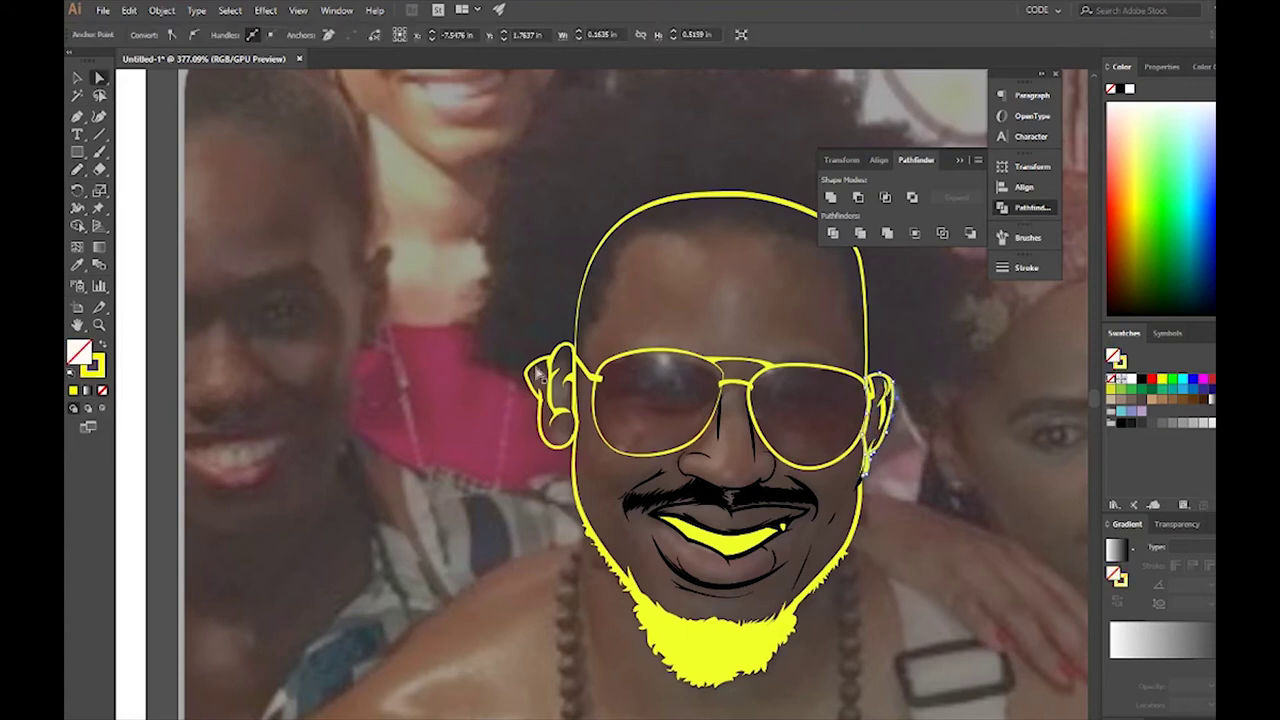
pyautogui.click(1026, 267)
pyautogui.click(936, 490)
pyautogui.click(902, 556)
pyautogui.click(956, 259)
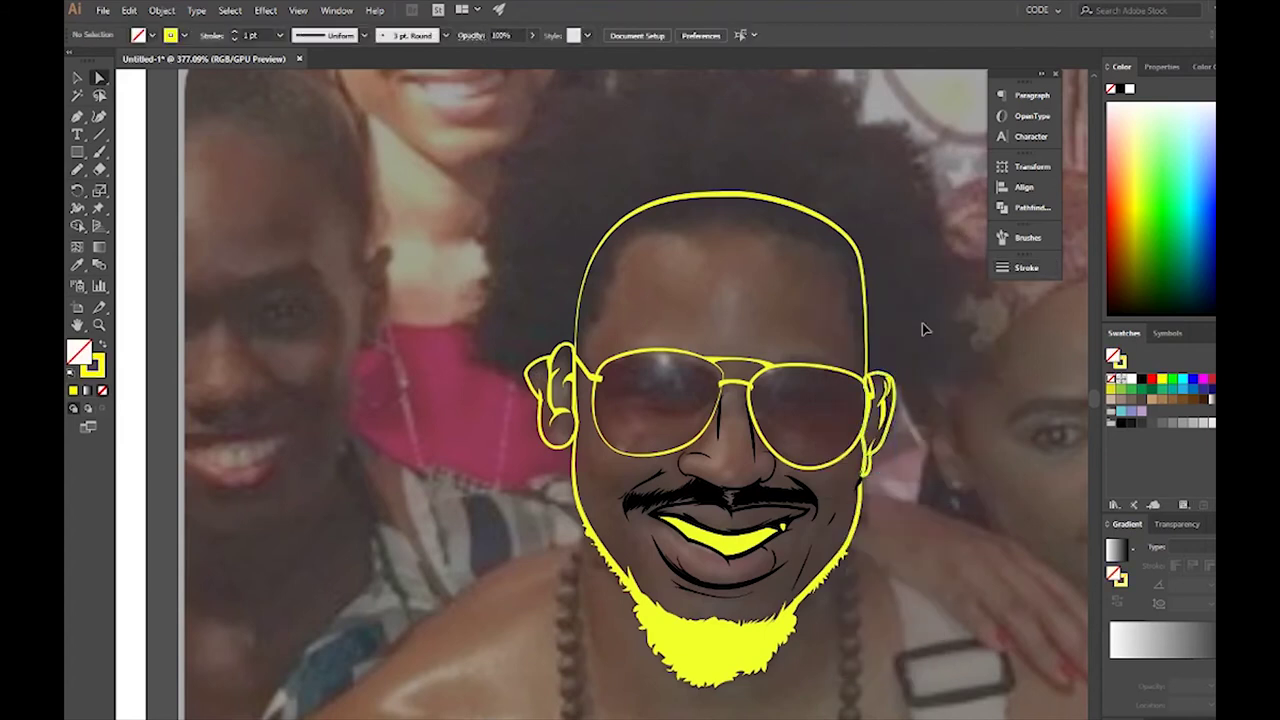
pyautogui.scroll(3, 716, 513)
# Step: Trace a closed hair outline around the head and make it solid yellow with no stroke
pyautogui.press('n')
pyautogui.moveTo(522, 525); pyautogui.dragTo(448, 468)
pyautogui.moveTo(495, 289)
pyautogui.mouseDown()
pyautogui.moveTo(620, 372)
pyautogui.moveTo(598, 461)
pyautogui.mouseUp()
pyautogui.moveTo(574, 518); pyautogui.dragTo(568, 512)
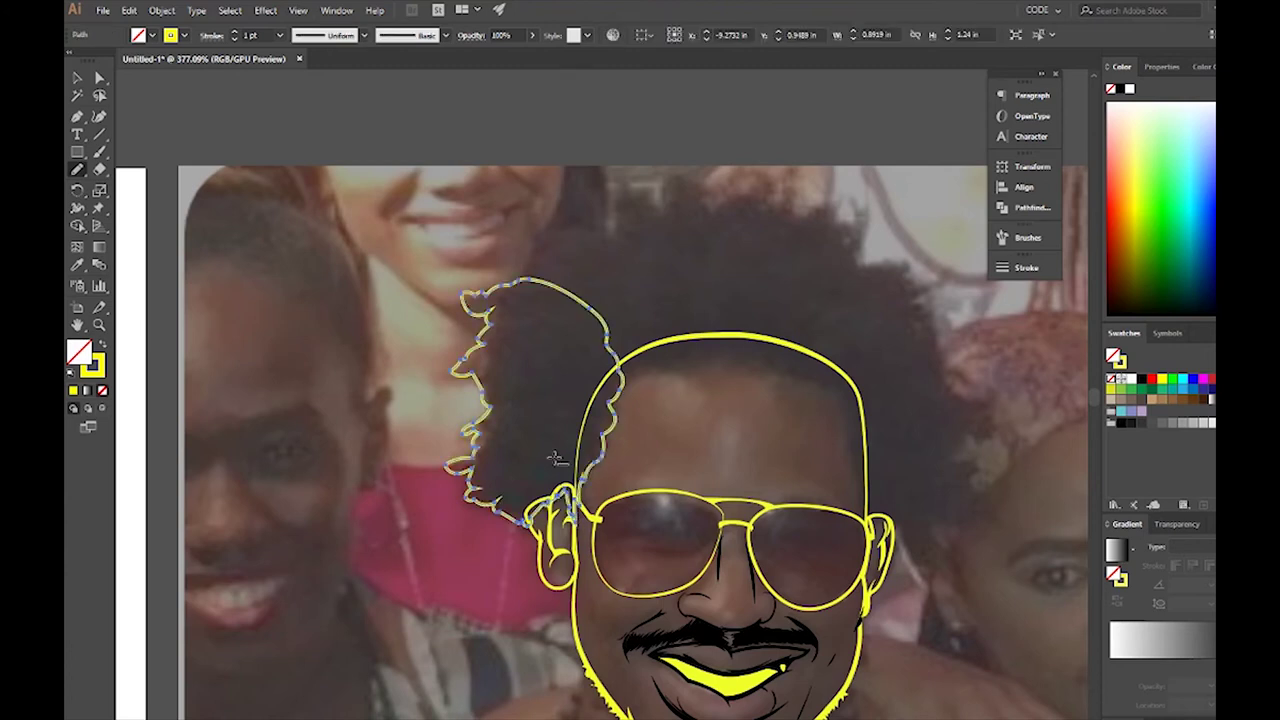
pyautogui.hotkey('shift', 'x')
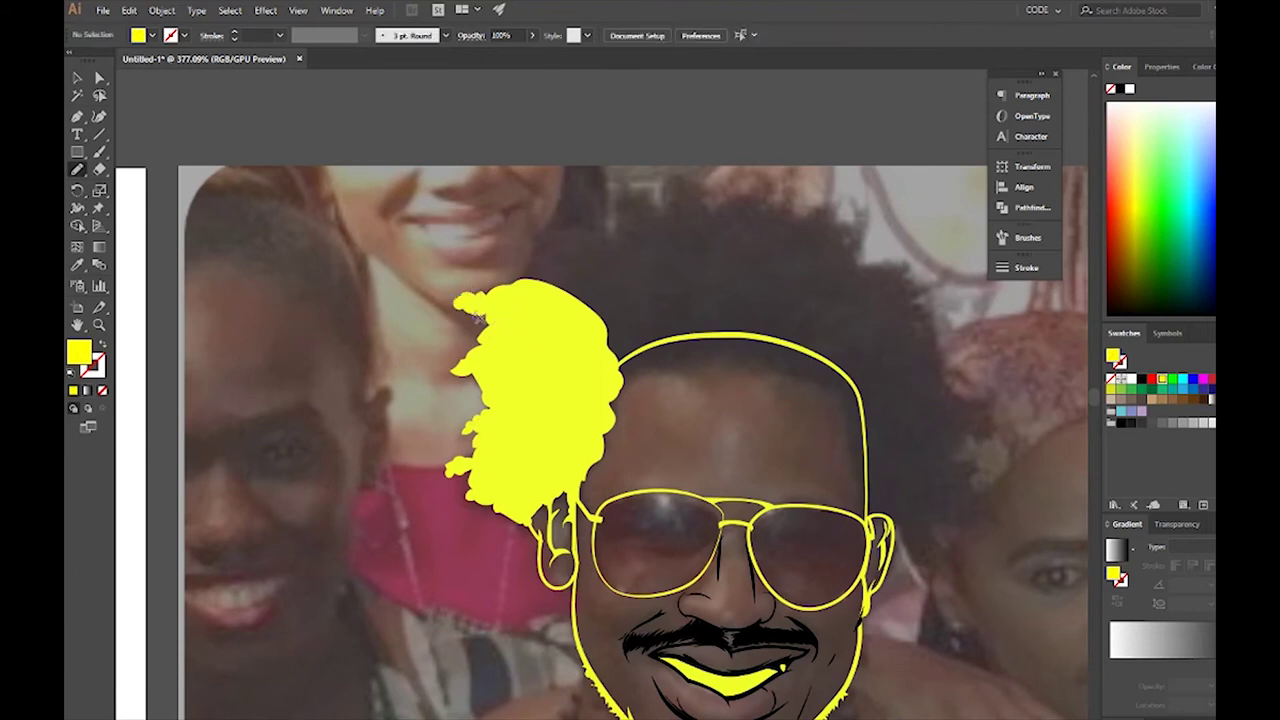
# Step: Extend the hair shape over the top-left, lower-left, top and right of the head
pyautogui.moveTo(476, 302)
pyautogui.mouseDown()
pyautogui.moveTo(457, 370)
pyautogui.moveTo(472, 392)
pyautogui.mouseUp()
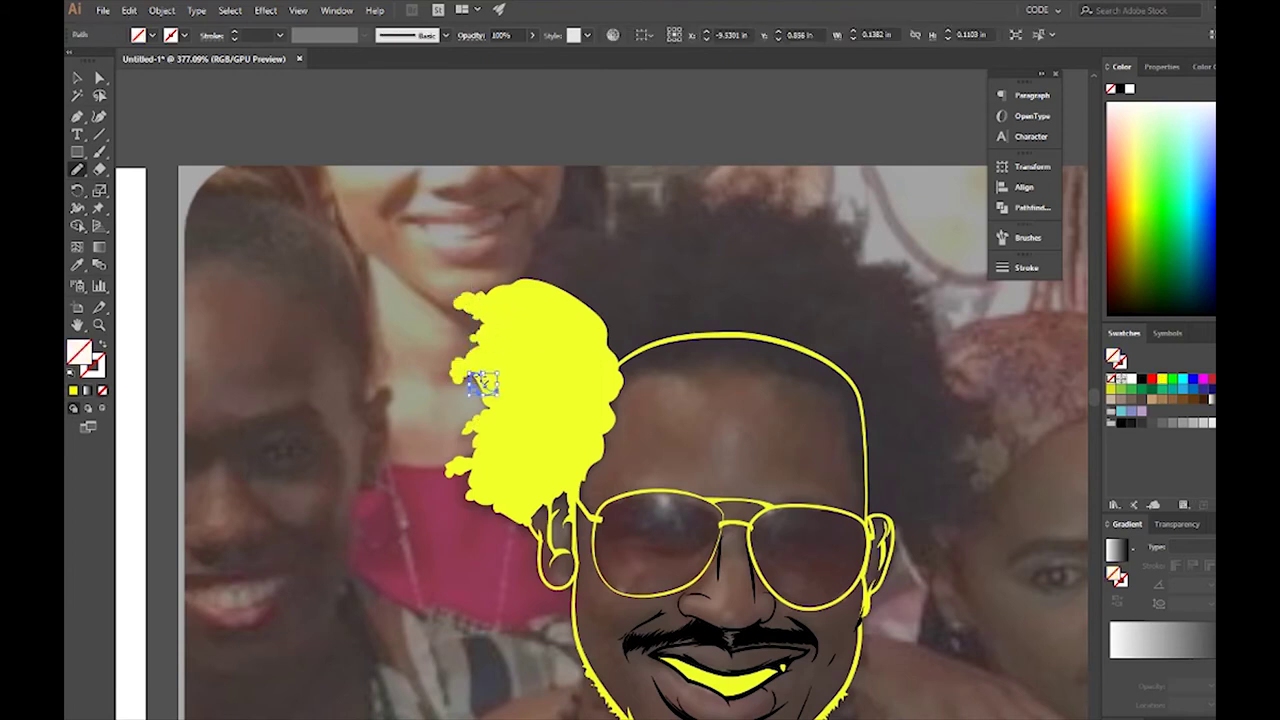
pyautogui.moveTo(440, 476); pyautogui.dragTo(447, 482)
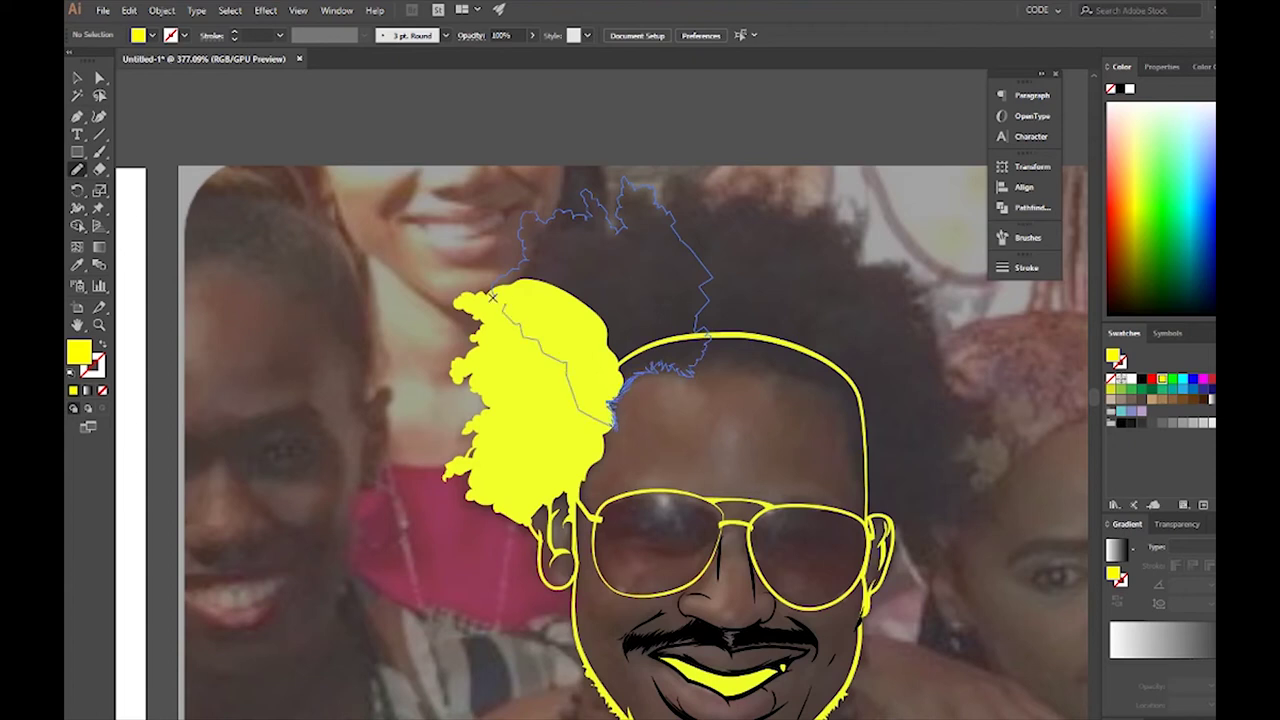
pyautogui.moveTo(492, 297); pyautogui.dragTo(490, 300)
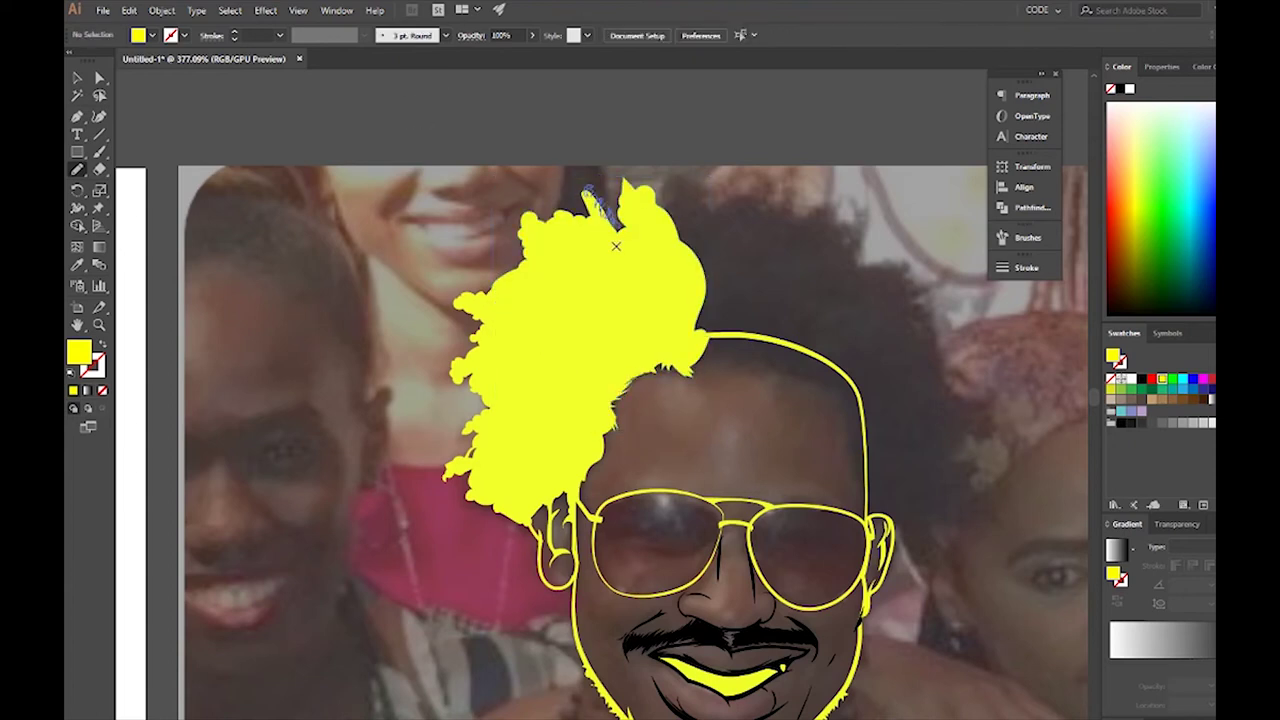
pyautogui.moveTo(616, 245); pyautogui.dragTo(621, 189)
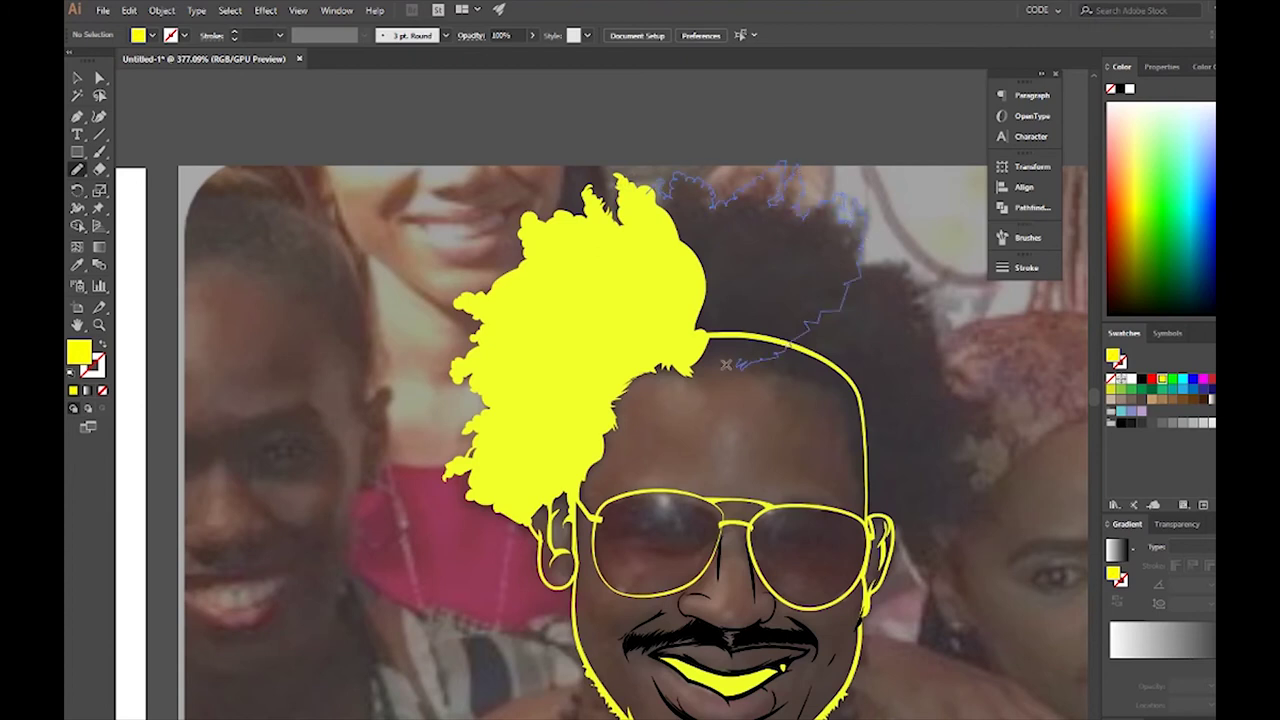
pyautogui.moveTo(692, 368); pyautogui.dragTo(665, 372)
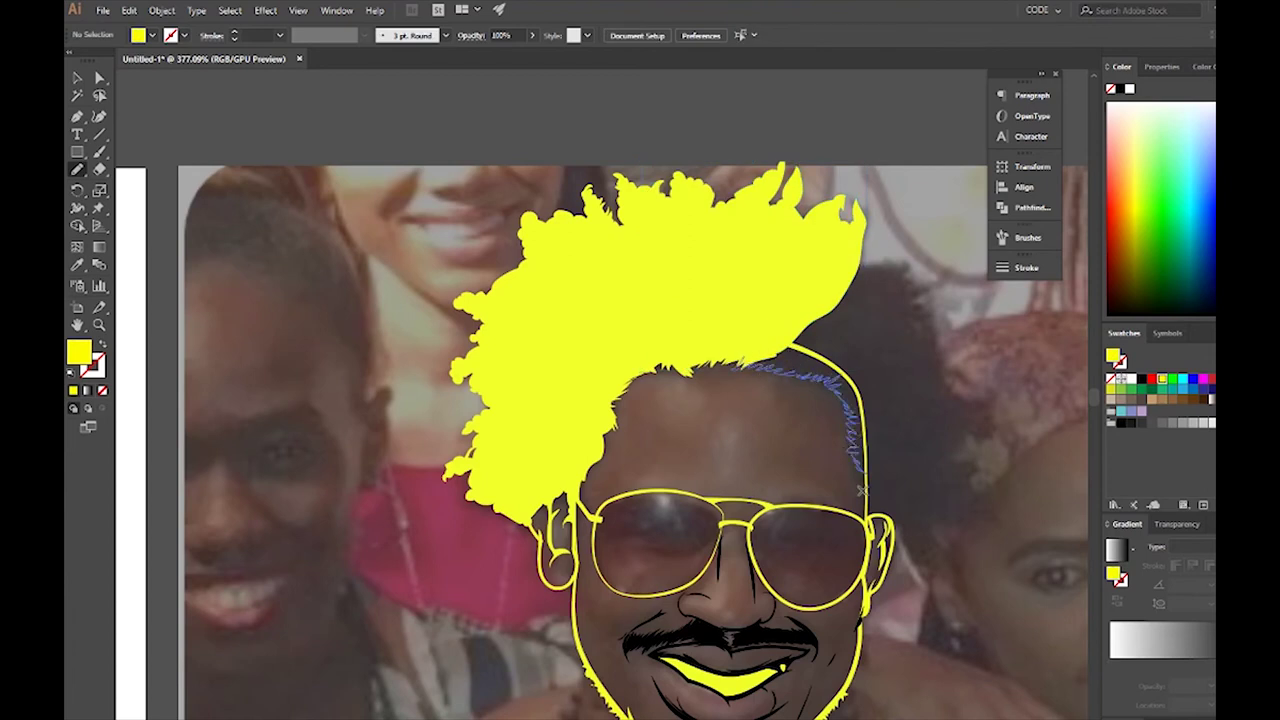
# Step: Fill in the right side and top-right strands of the afro and add small curls
pyautogui.moveTo(870, 509); pyautogui.dragTo(880, 515)
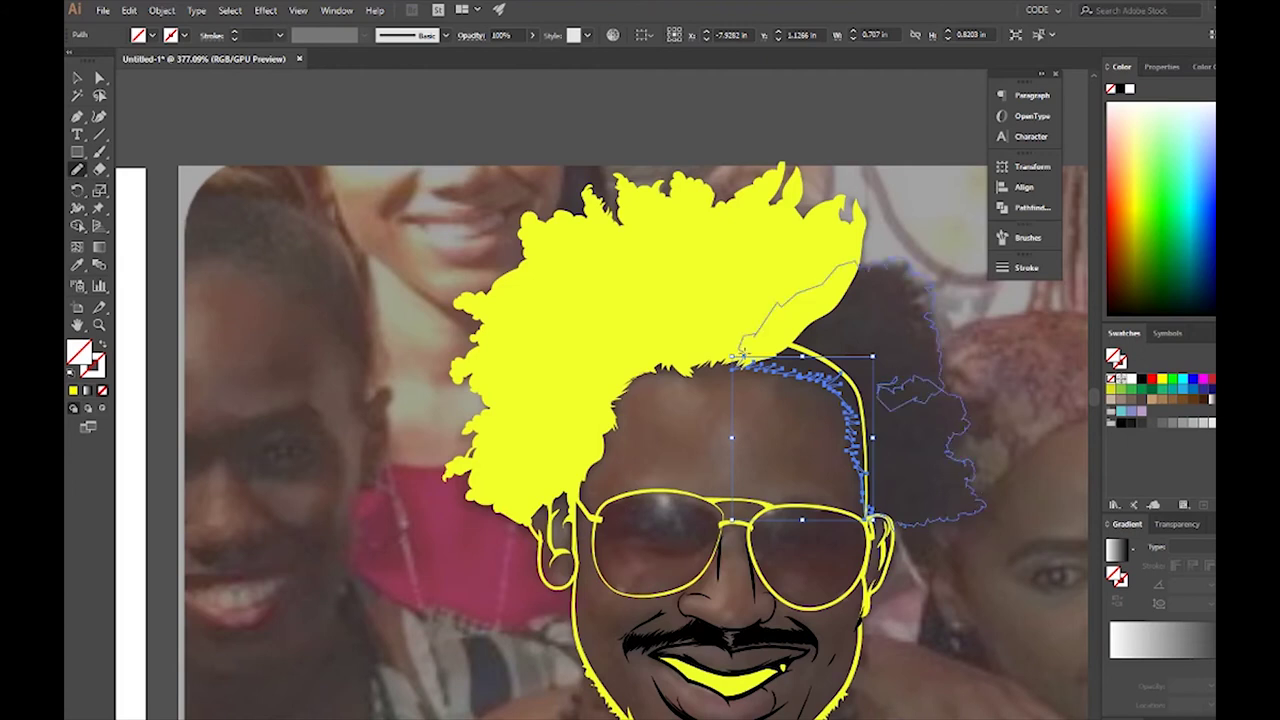
pyautogui.moveTo(905, 395); pyautogui.dragTo(900, 386)
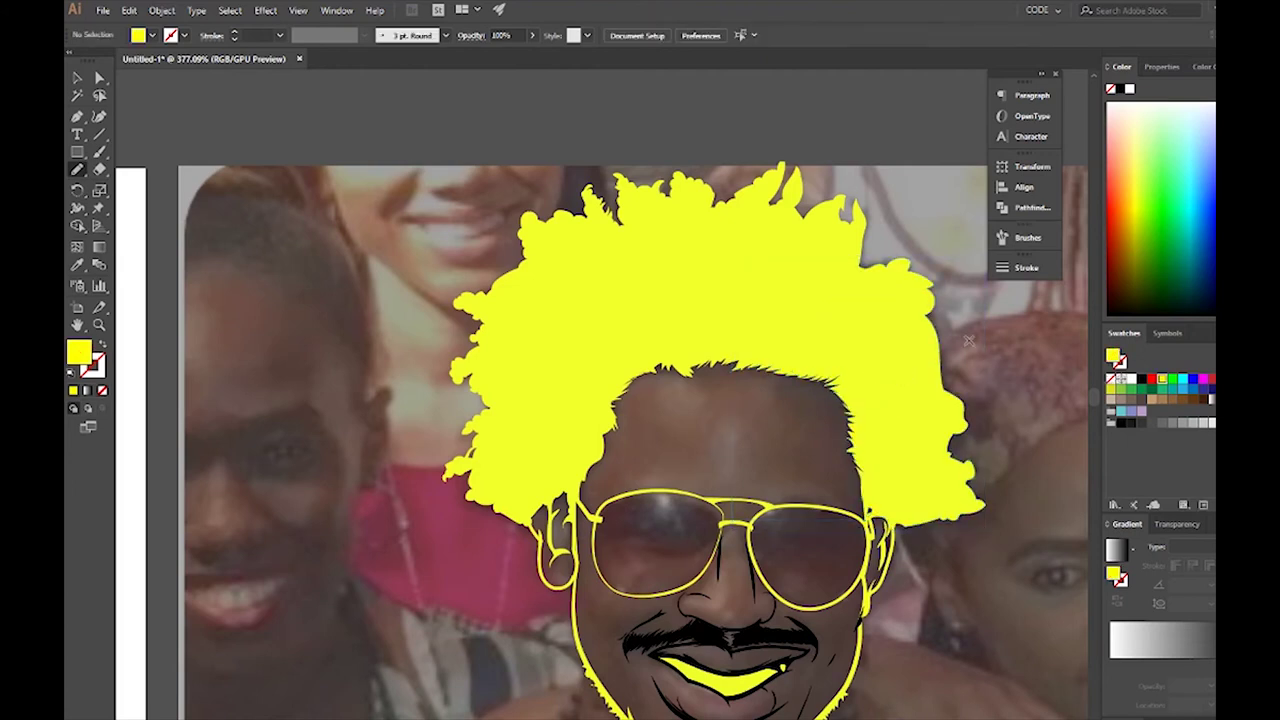
pyautogui.moveTo(919, 337)
pyautogui.mouseDown()
pyautogui.moveTo(948, 396)
pyautogui.moveTo(945, 450)
pyautogui.moveTo(971, 466)
pyautogui.mouseUp()
pyautogui.moveTo(945, 522)
pyautogui.mouseDown()
pyautogui.moveTo(898, 506)
pyautogui.moveTo(968, 512)
pyautogui.mouseUp()
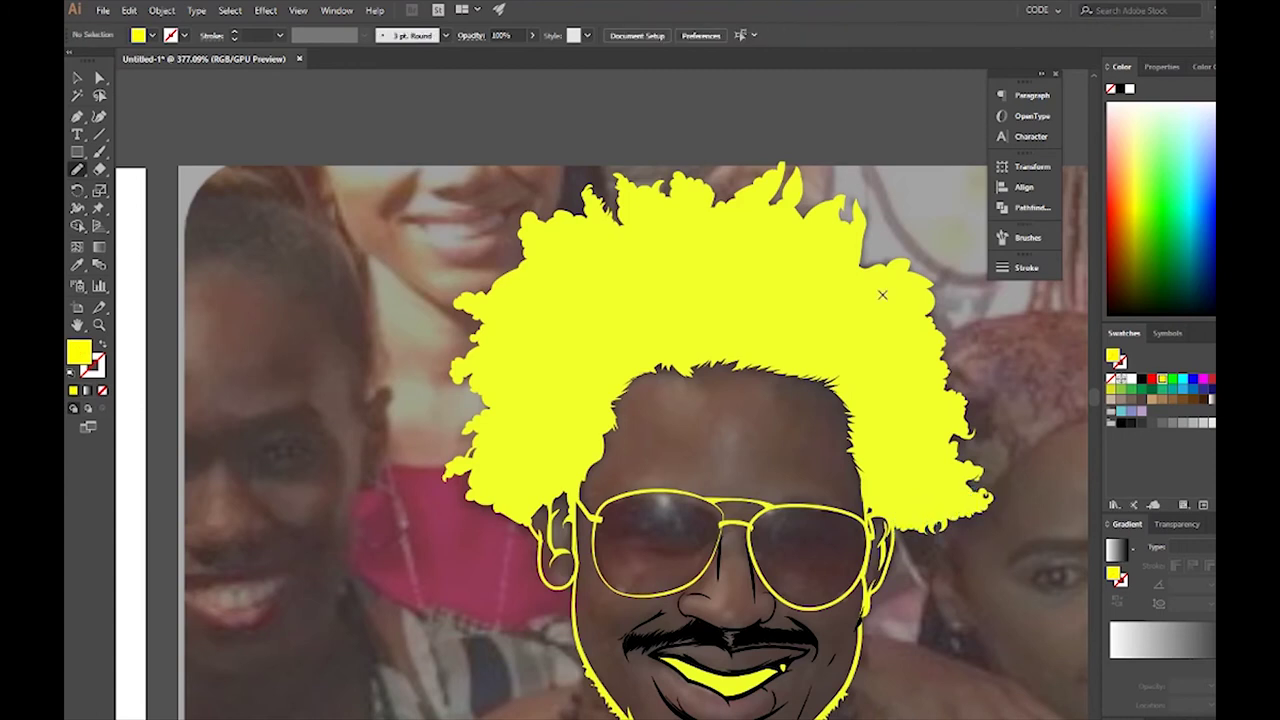
pyautogui.moveTo(843, 243)
pyautogui.mouseDown()
pyautogui.moveTo(856, 200)
pyautogui.moveTo(800, 170)
pyautogui.moveTo(710, 190)
pyautogui.mouseUp()
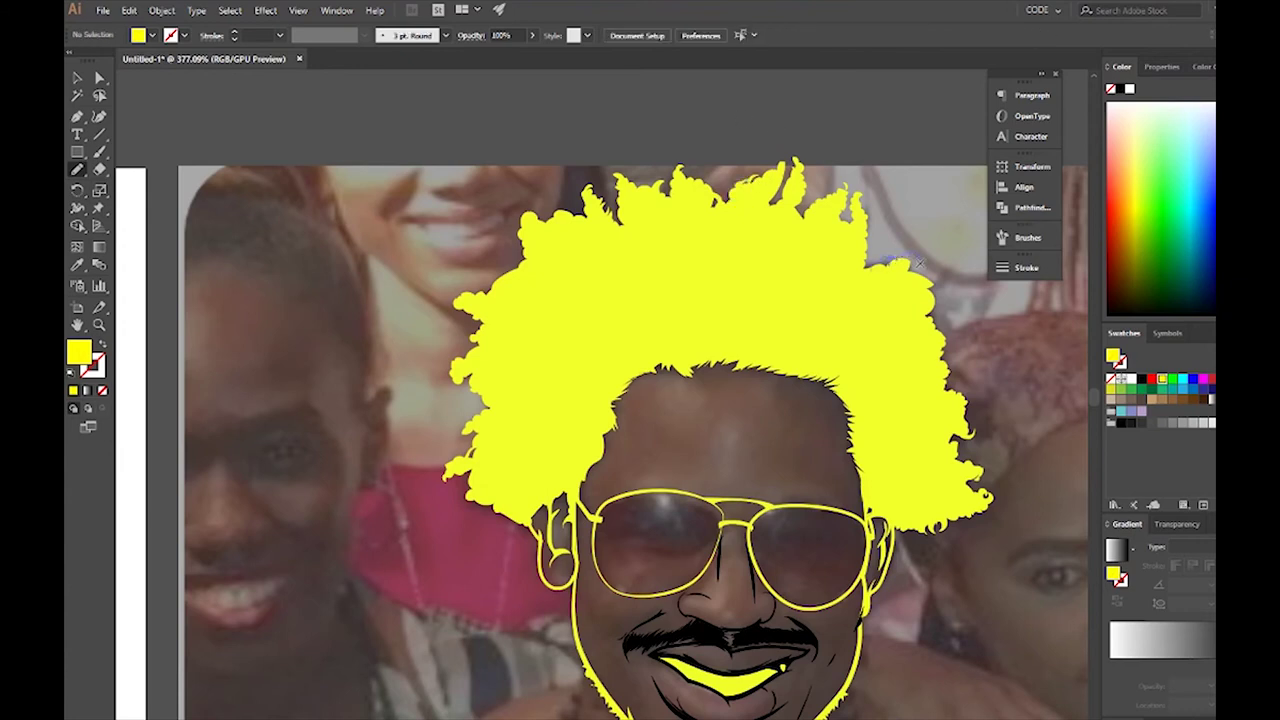
pyautogui.moveTo(940, 318); pyautogui.dragTo(912, 292)
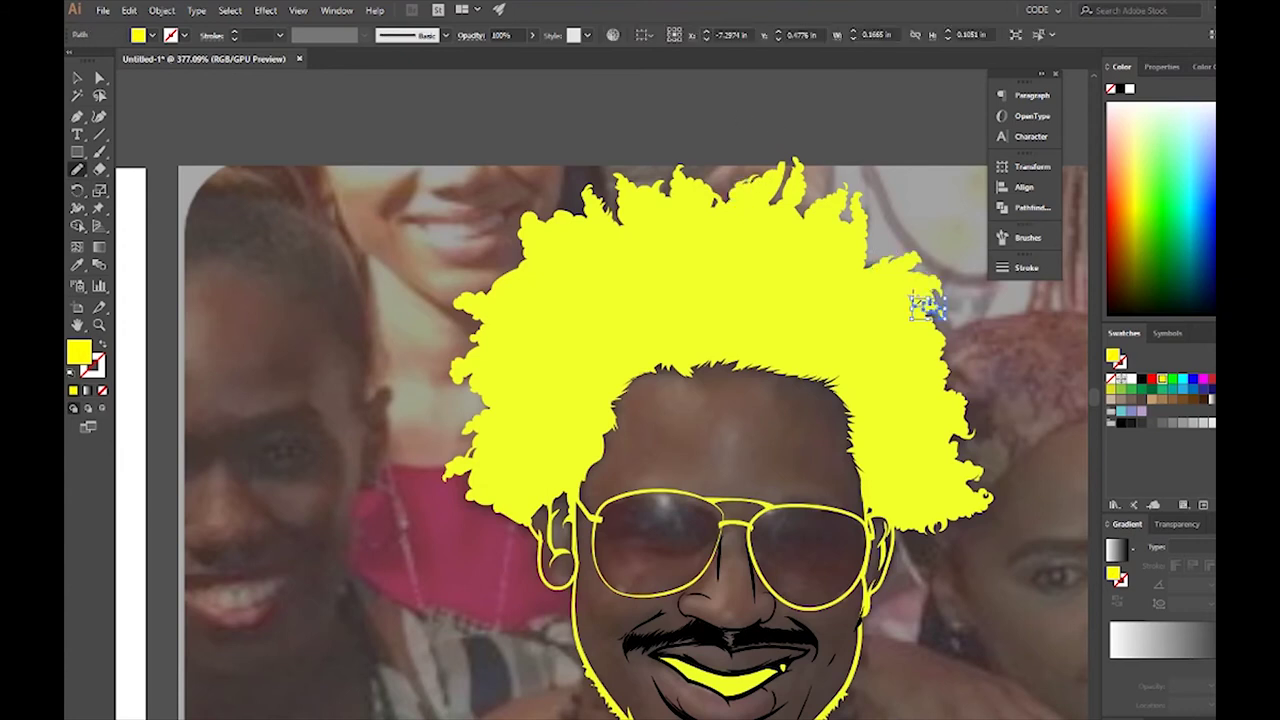
pyautogui.moveTo(766, 177); pyautogui.dragTo(780, 165)
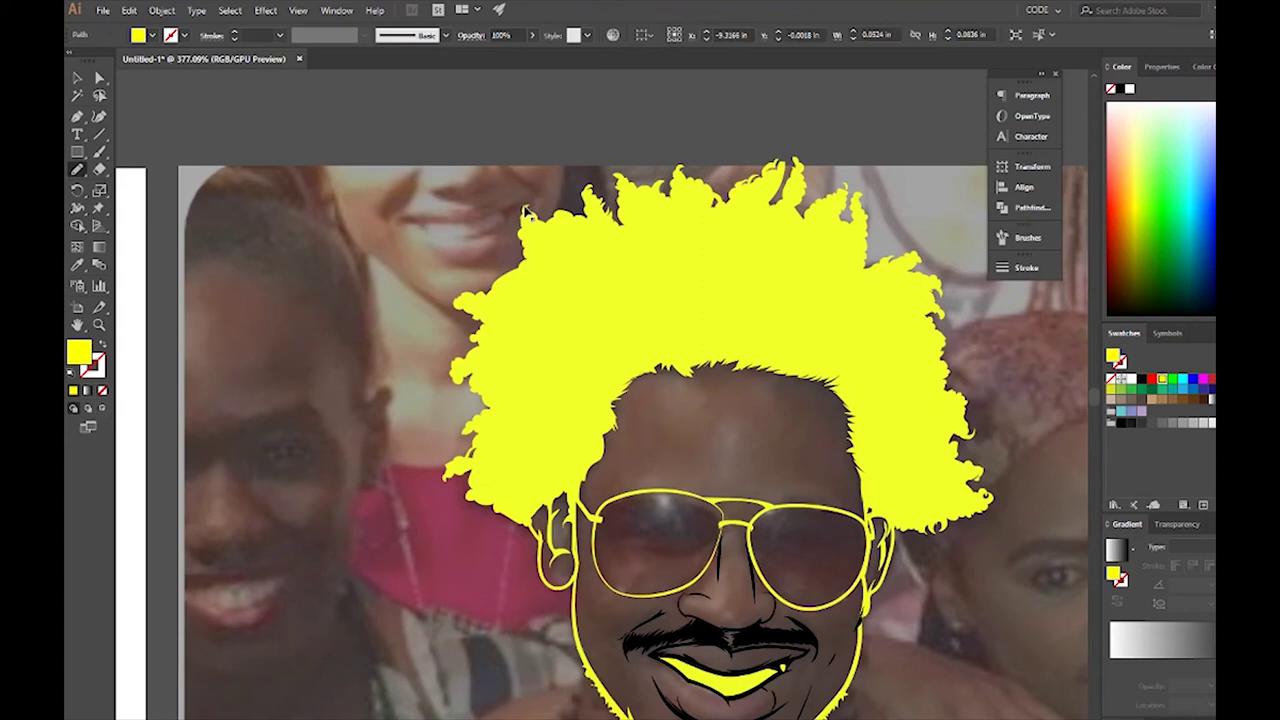
pyautogui.moveTo(457, 371); pyautogui.dragTo(458, 443)
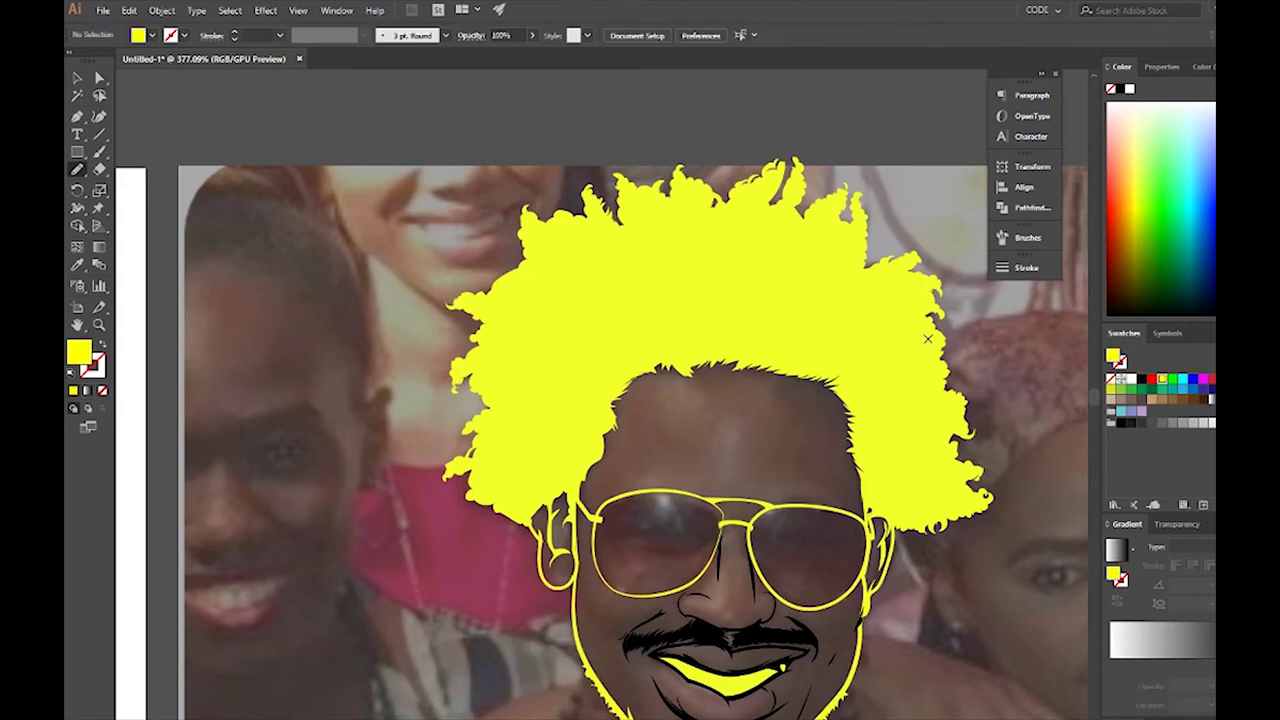
pyautogui.scroll(-3, 880, 300)
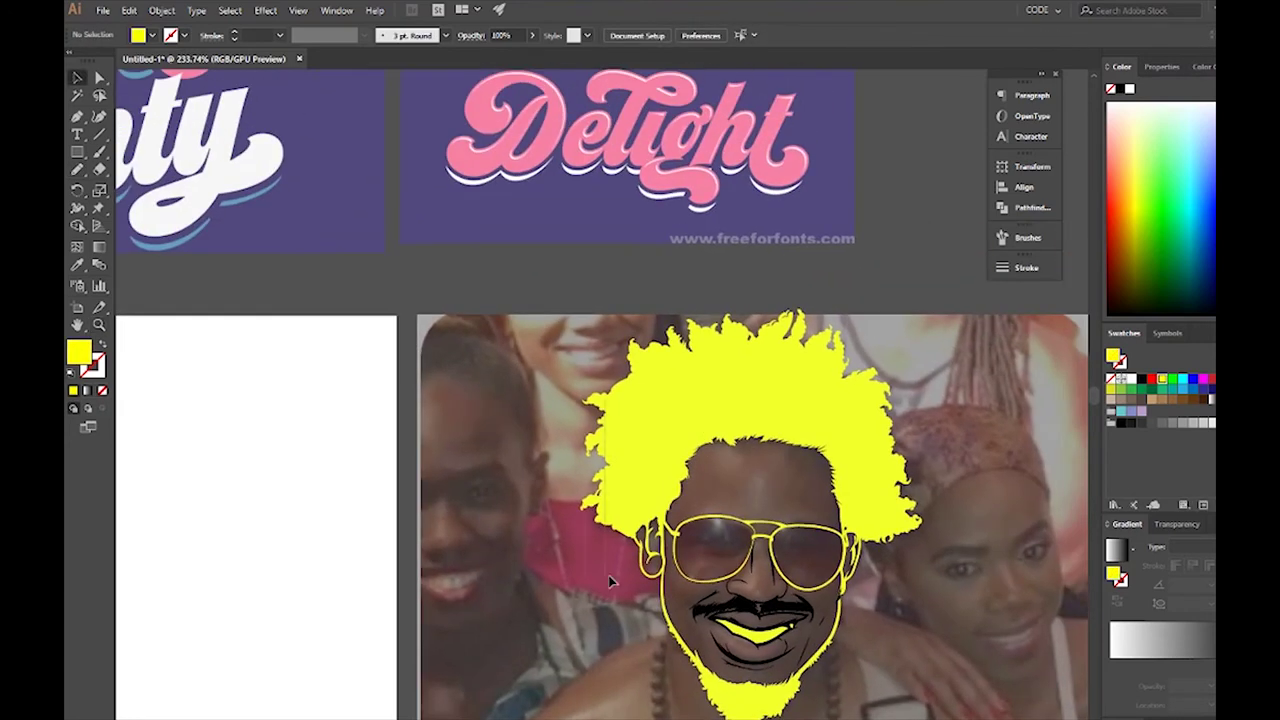
# Step: Fill the yellow hair shape solid black
pyautogui.click(914, 514)
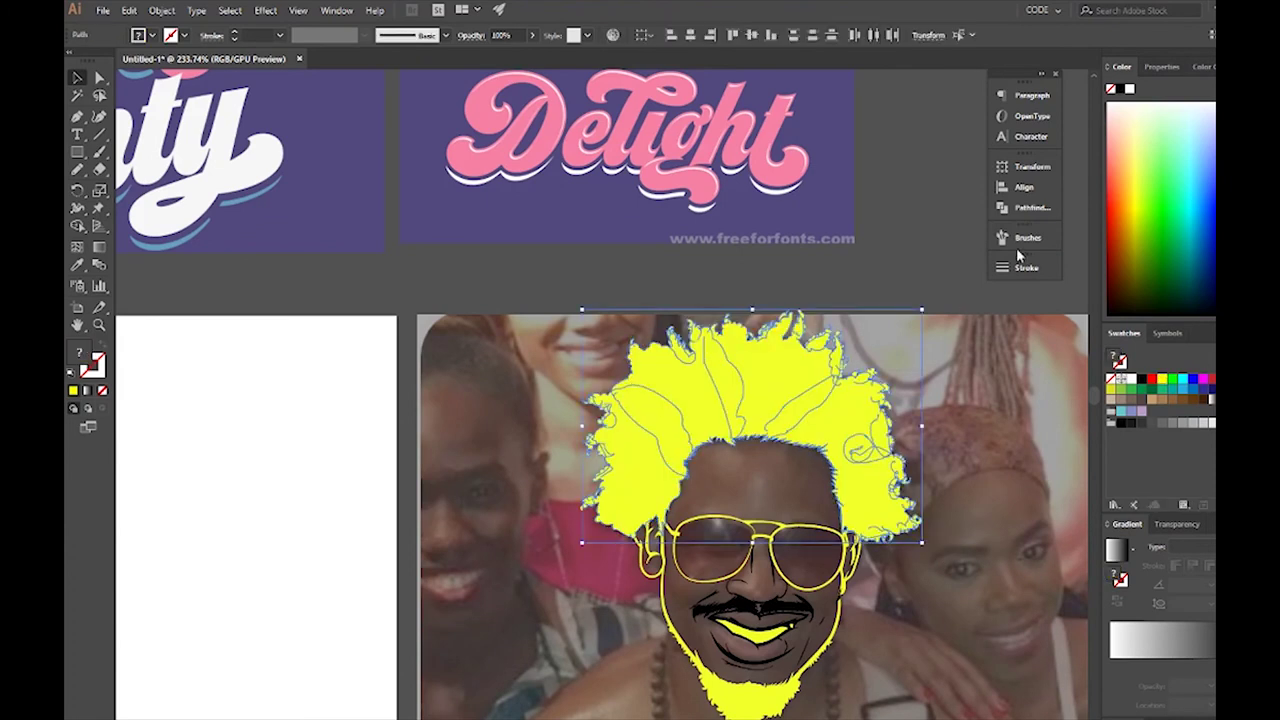
pyautogui.click(1033, 208)
pyautogui.click(1116, 424)
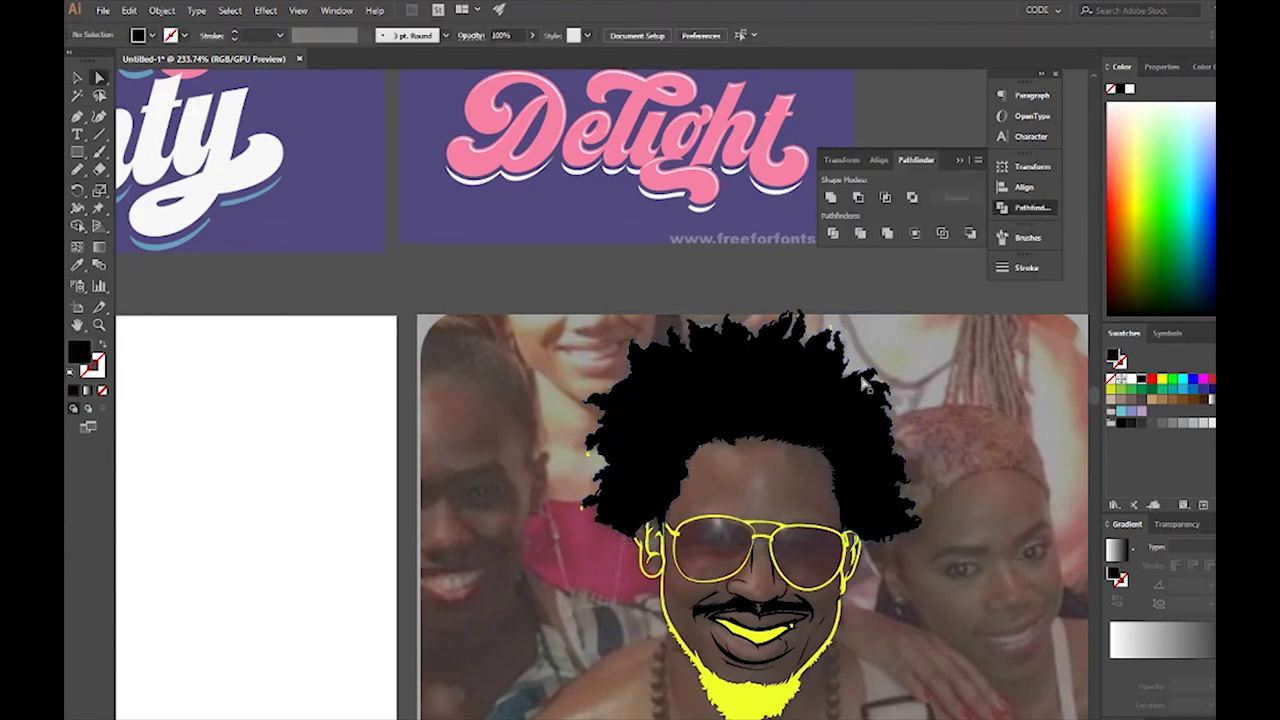
pyautogui.scroll(-1, 750, 480)
pyautogui.scroll(2, 831, 466)
# Step: Give the left lens outline a Uniform stroke profile at 0.5 pt weight
pyautogui.click(728, 436)
pyautogui.click(1024, 267)
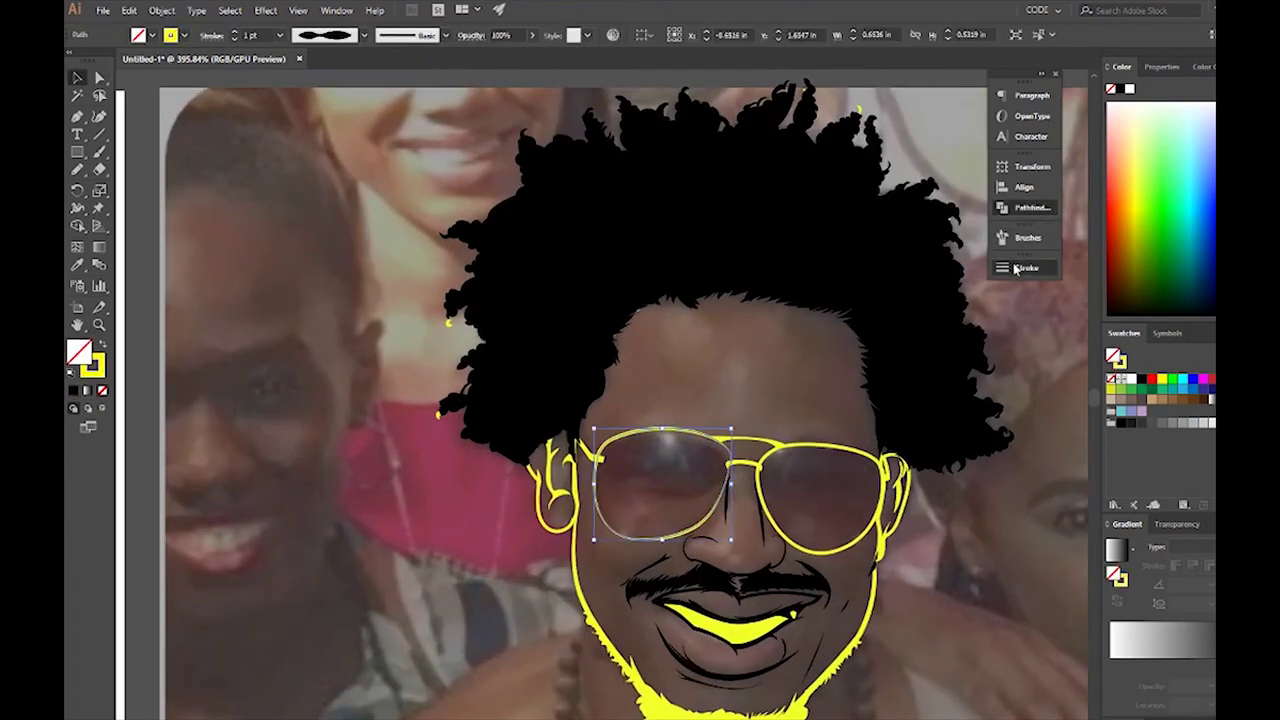
pyautogui.click(936, 490)
pyautogui.click(885, 514)
pyautogui.click(872, 288)
pyautogui.click(872, 288)
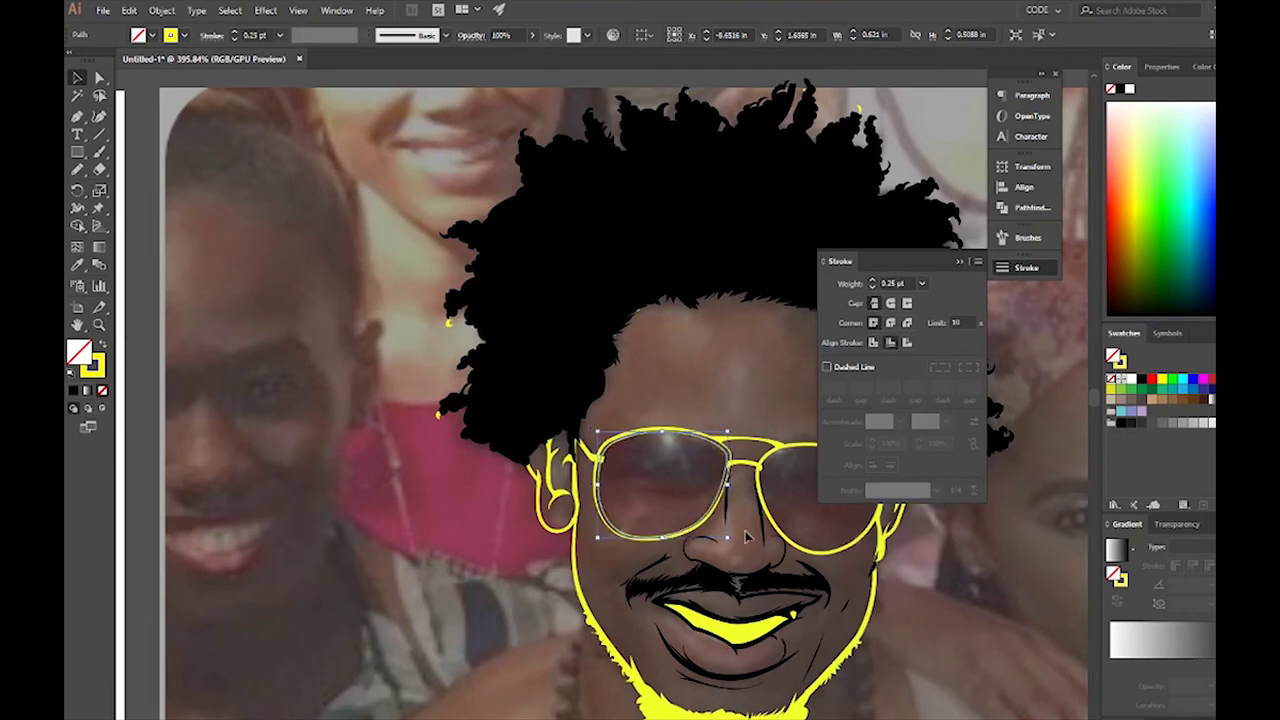
pyautogui.hotkey('ctrl', 'shift', 'a')
pyautogui.hscroll(3, 675, 452)
# Step: Select the right lens and its inner outline, then deselect
pyautogui.click(675, 450)
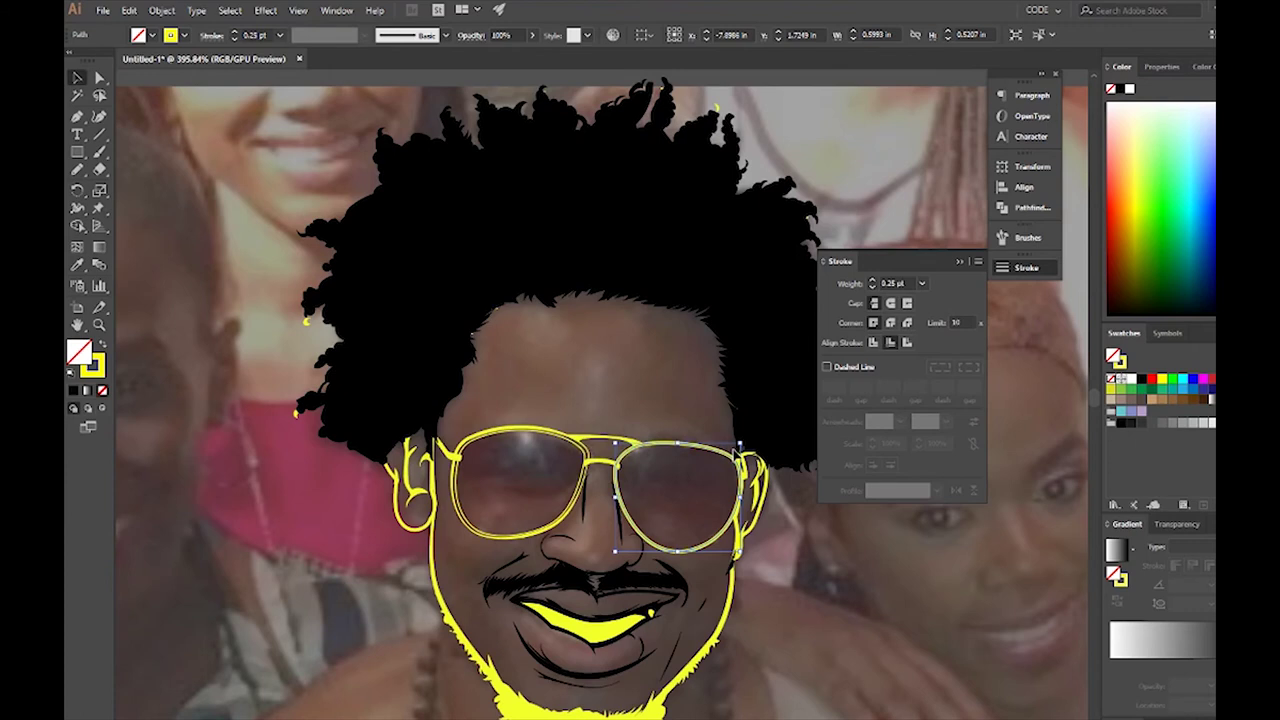
pyautogui.click(738, 501)
pyautogui.hotkey('ctrl', 'shift', 'a')
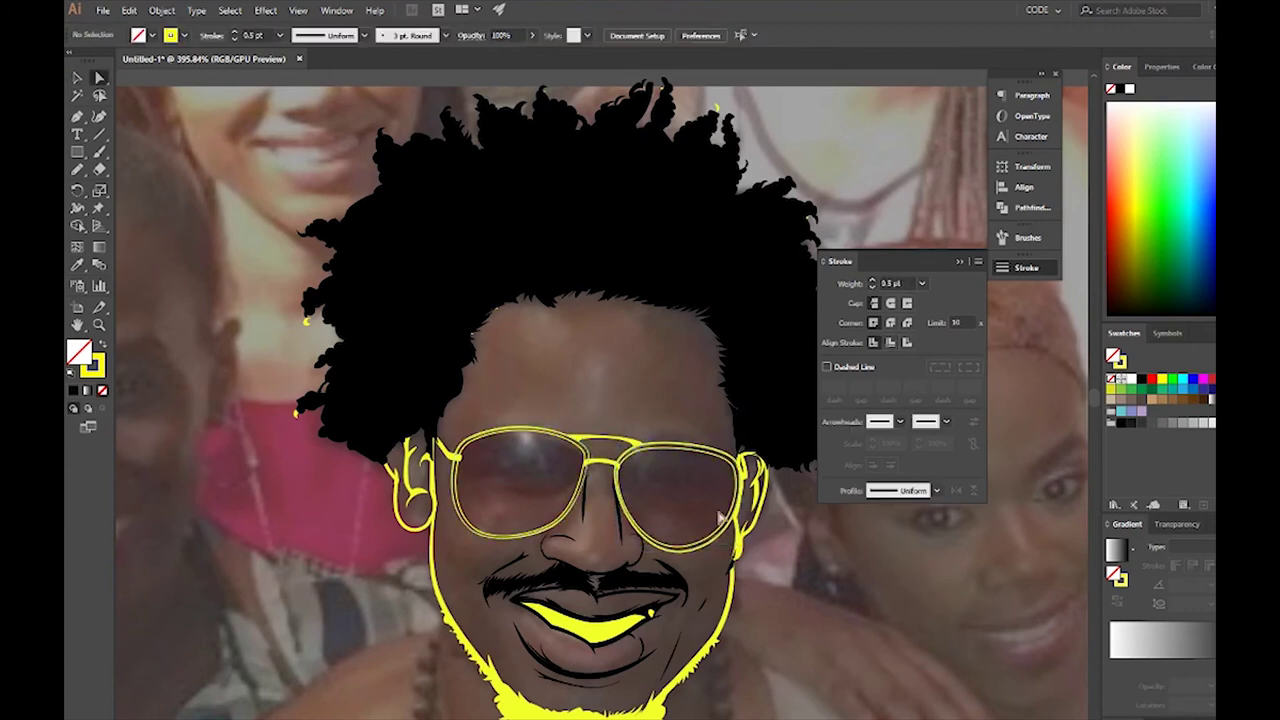
pyautogui.scroll(-2, 737, 492)
pyautogui.scroll(2, 738, 488)
pyautogui.press('n')
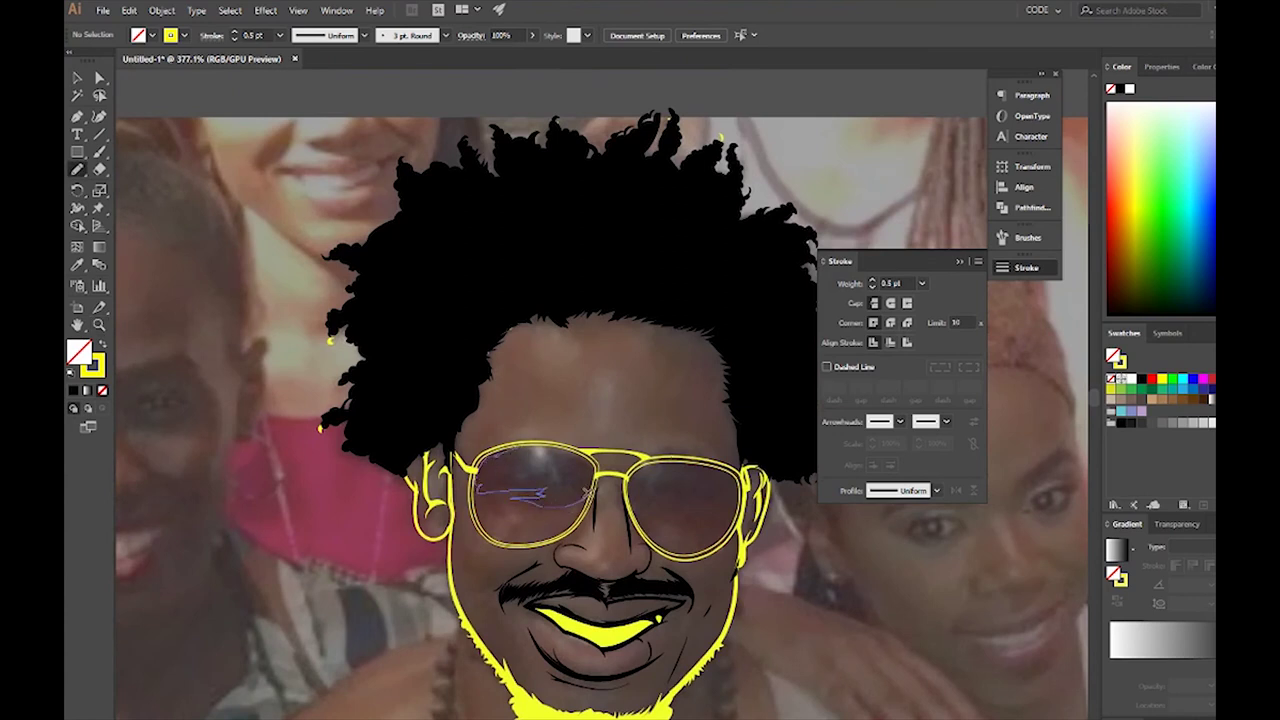
# Step: Draw red reflection shapes across the upper left and right lenses
pyautogui.moveTo(545, 492); pyautogui.dragTo(485, 462)
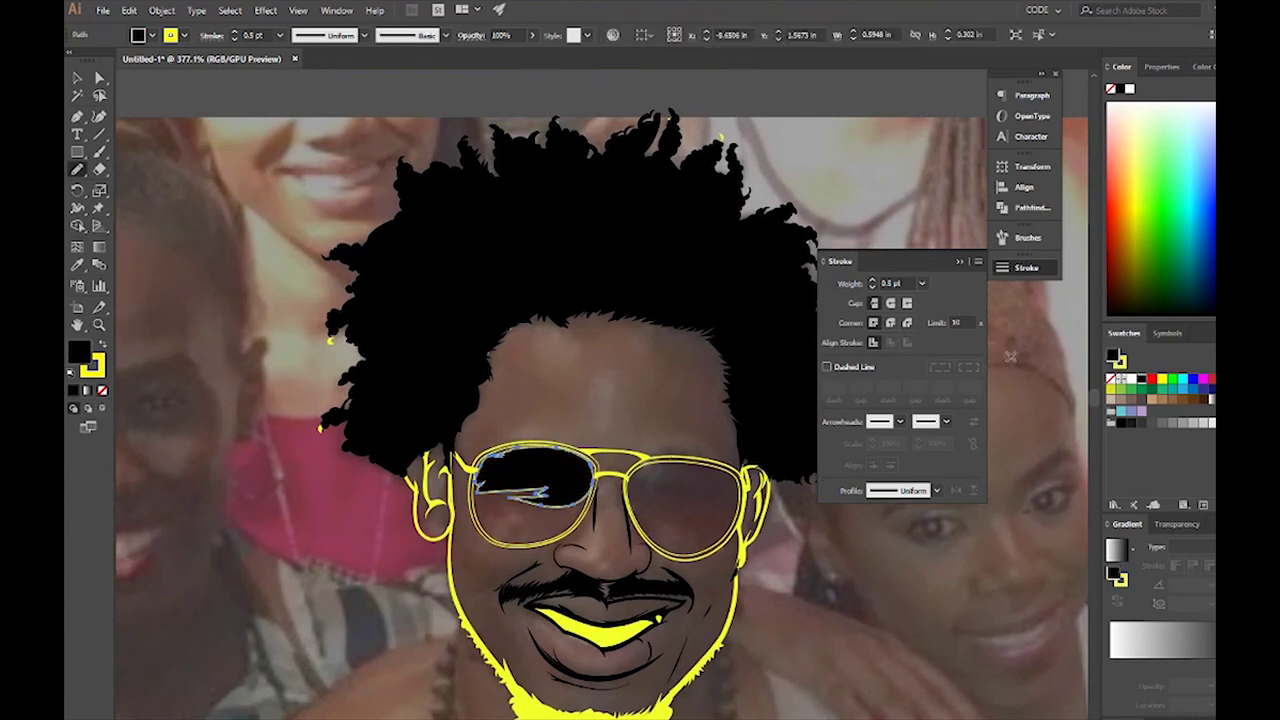
pyautogui.click(657, 463)
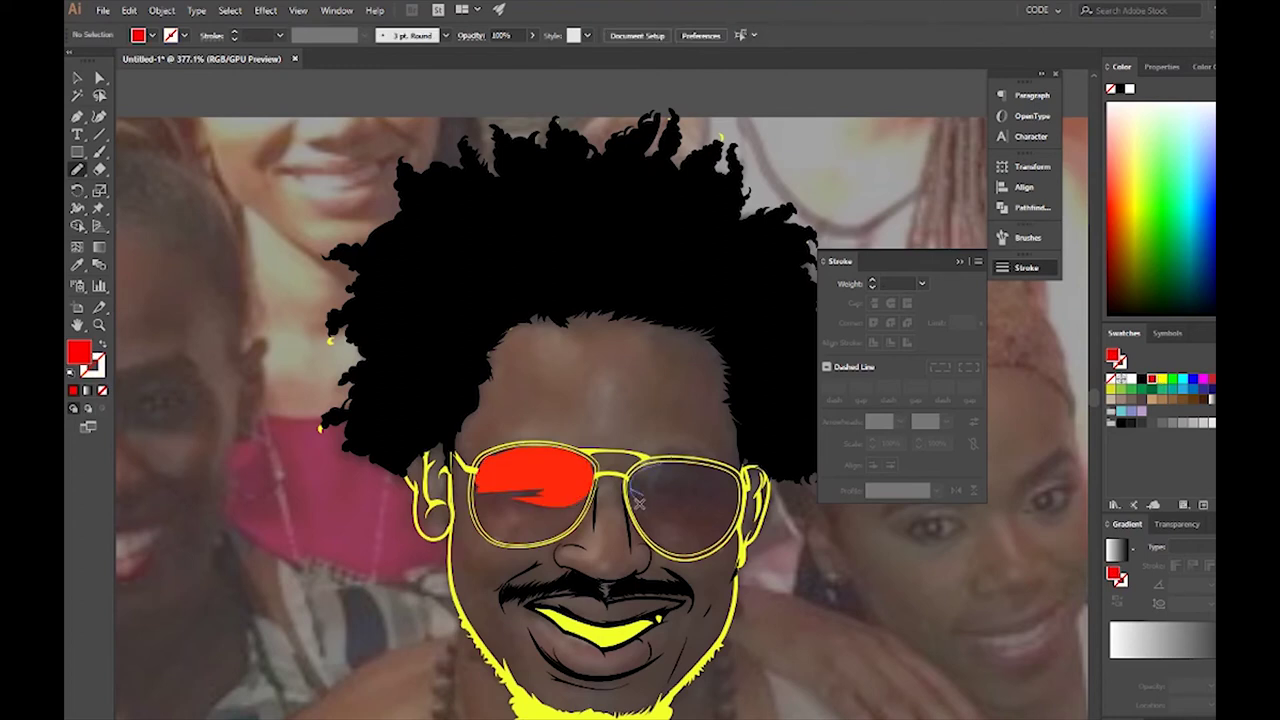
pyautogui.moveTo(716, 470); pyautogui.dragTo(645, 466)
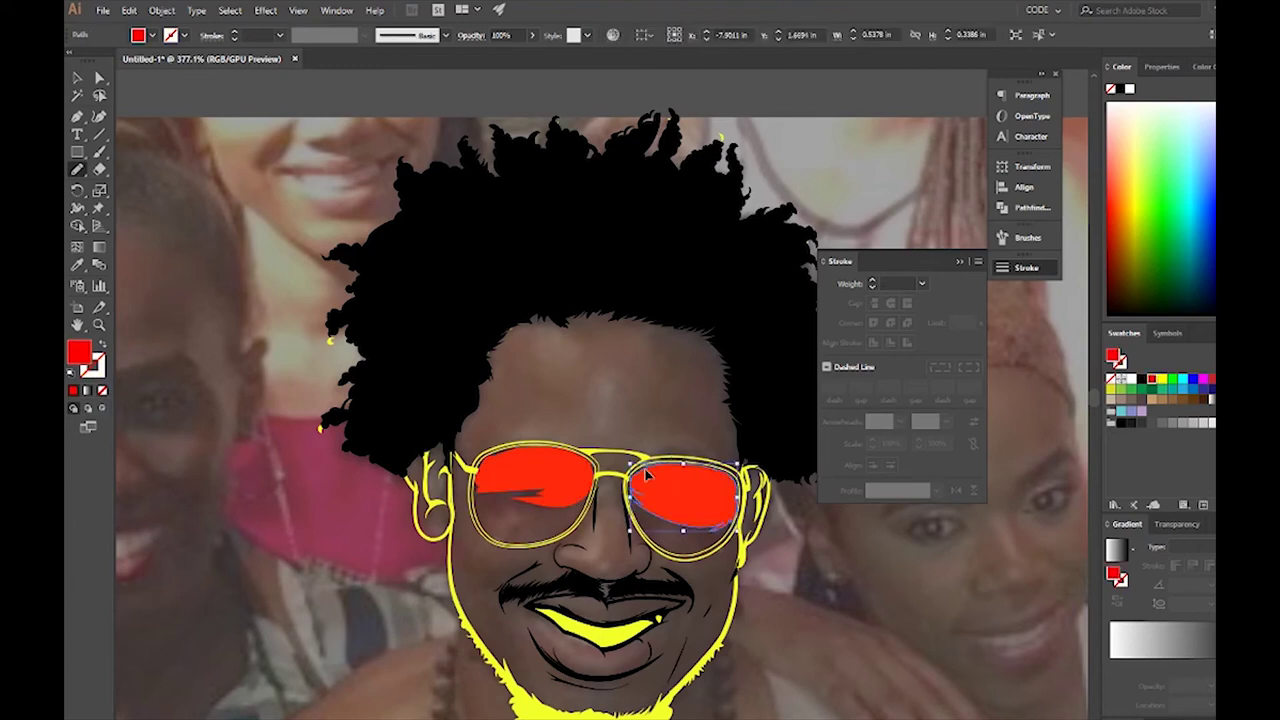
pyautogui.press('a')
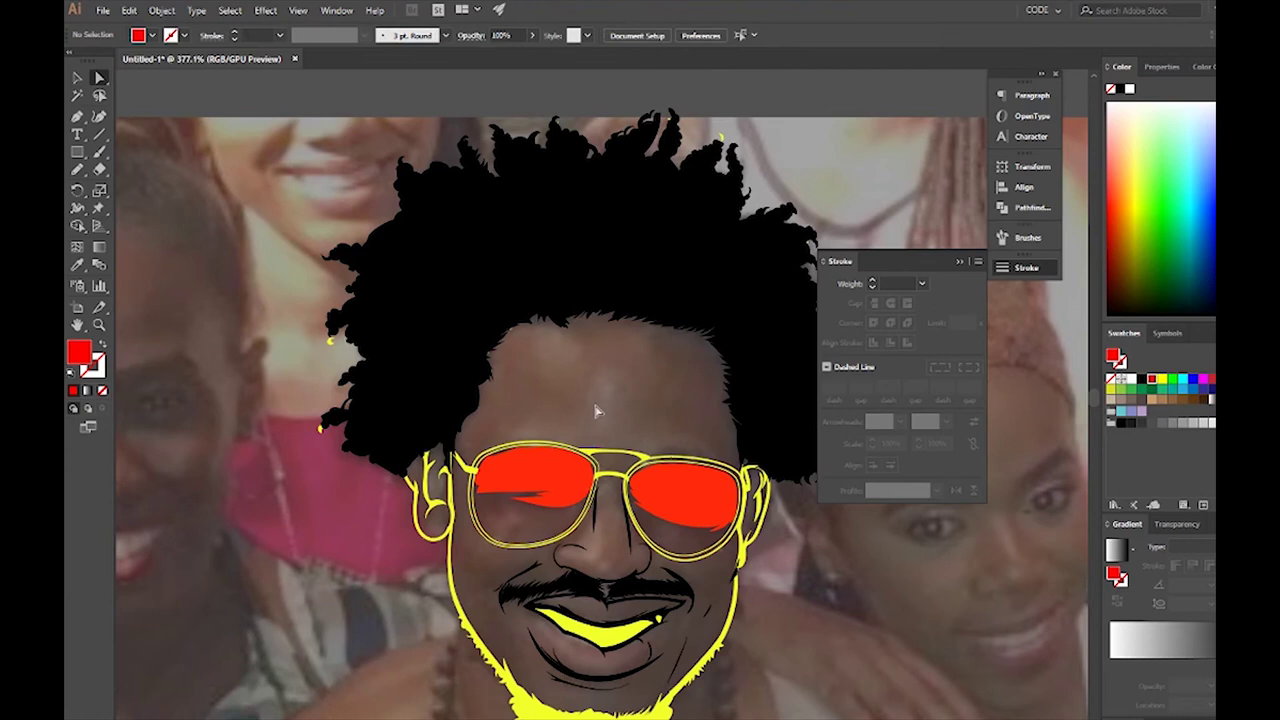
pyautogui.press('n')
# Step: Sample yellow from the teeth and draw a highlight along the right lens frame
pyautogui.press('i')
pyautogui.click(455, 562)
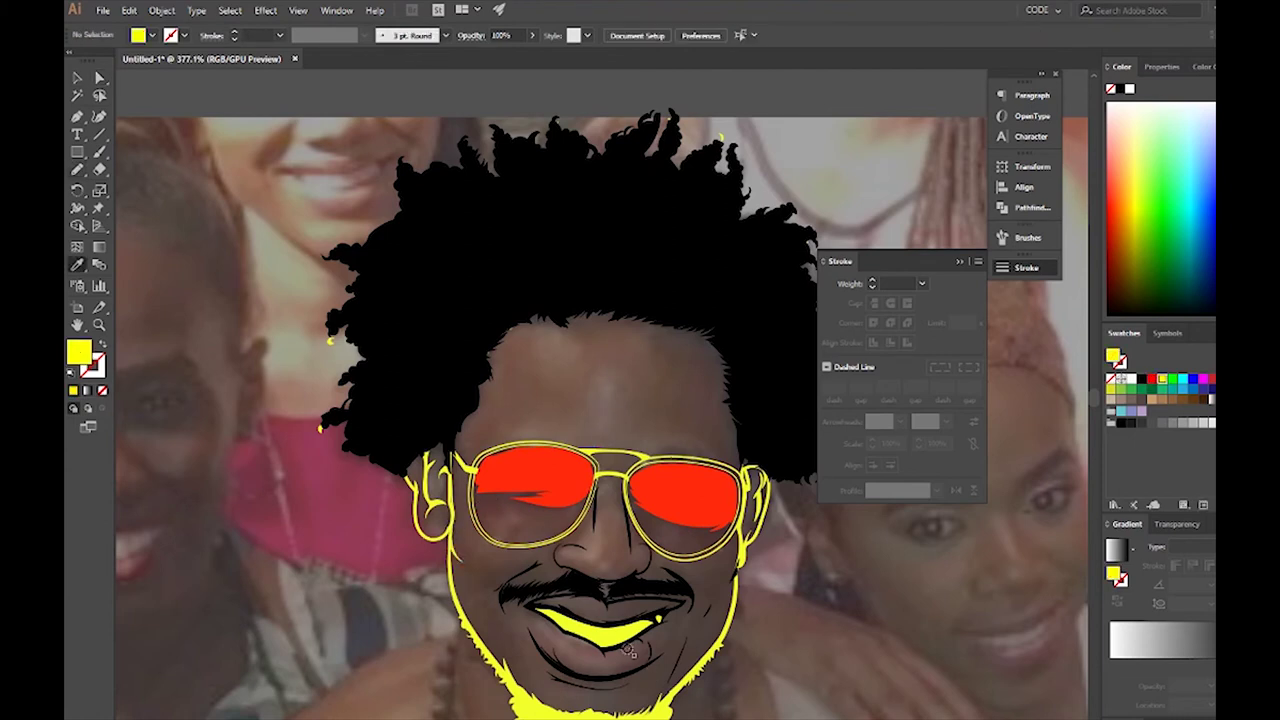
pyautogui.moveTo(707, 457); pyautogui.dragTo(660, 449)
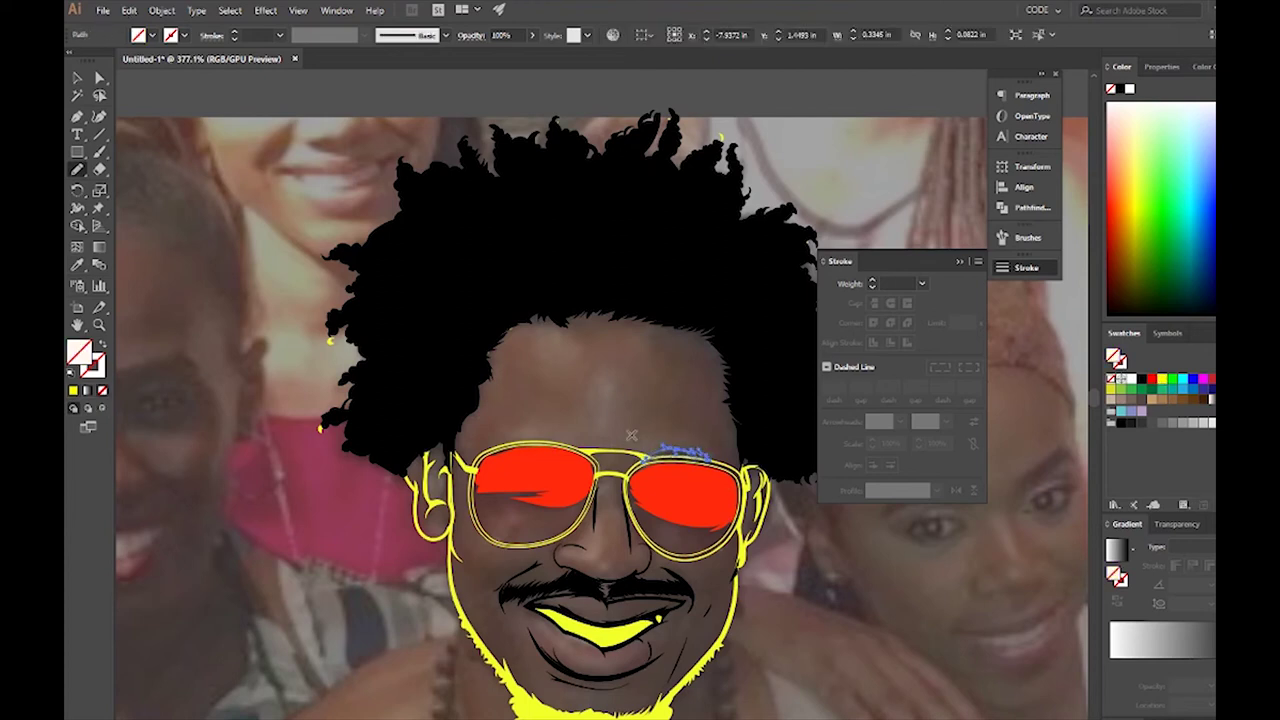
# Step: Draw two small highlight strokes over the brow
pyautogui.press('v')
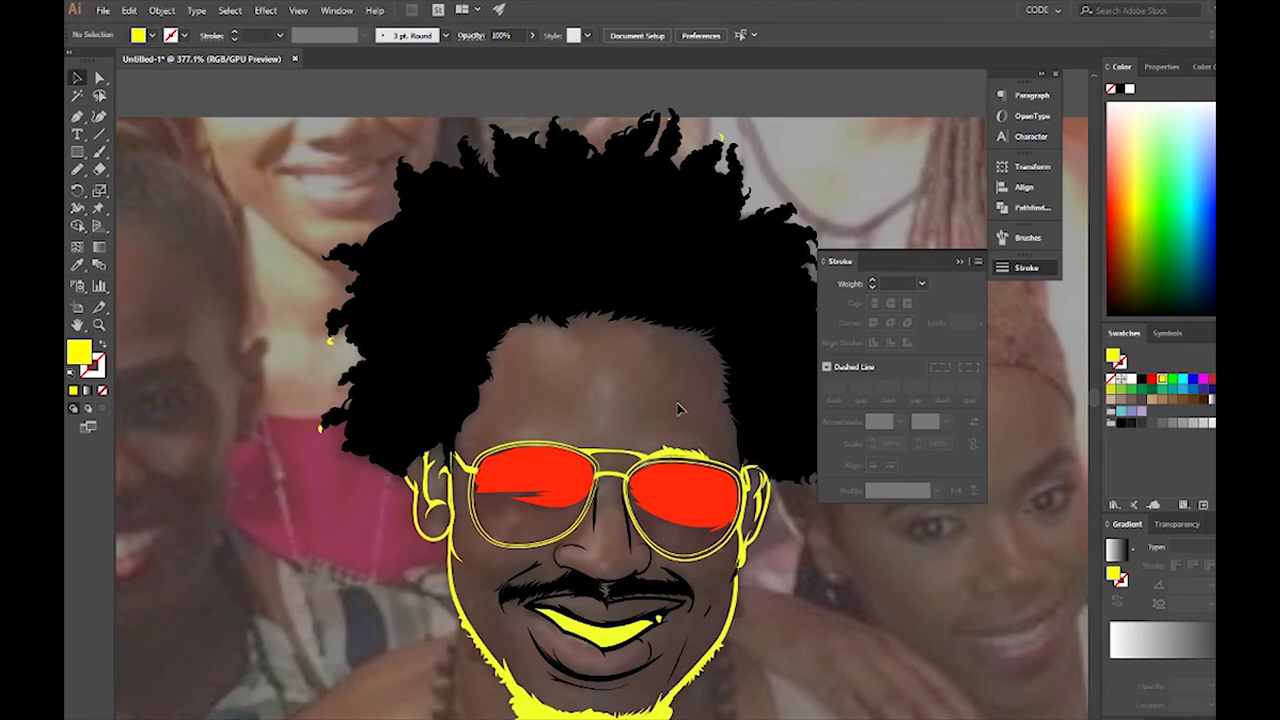
pyautogui.press('n')
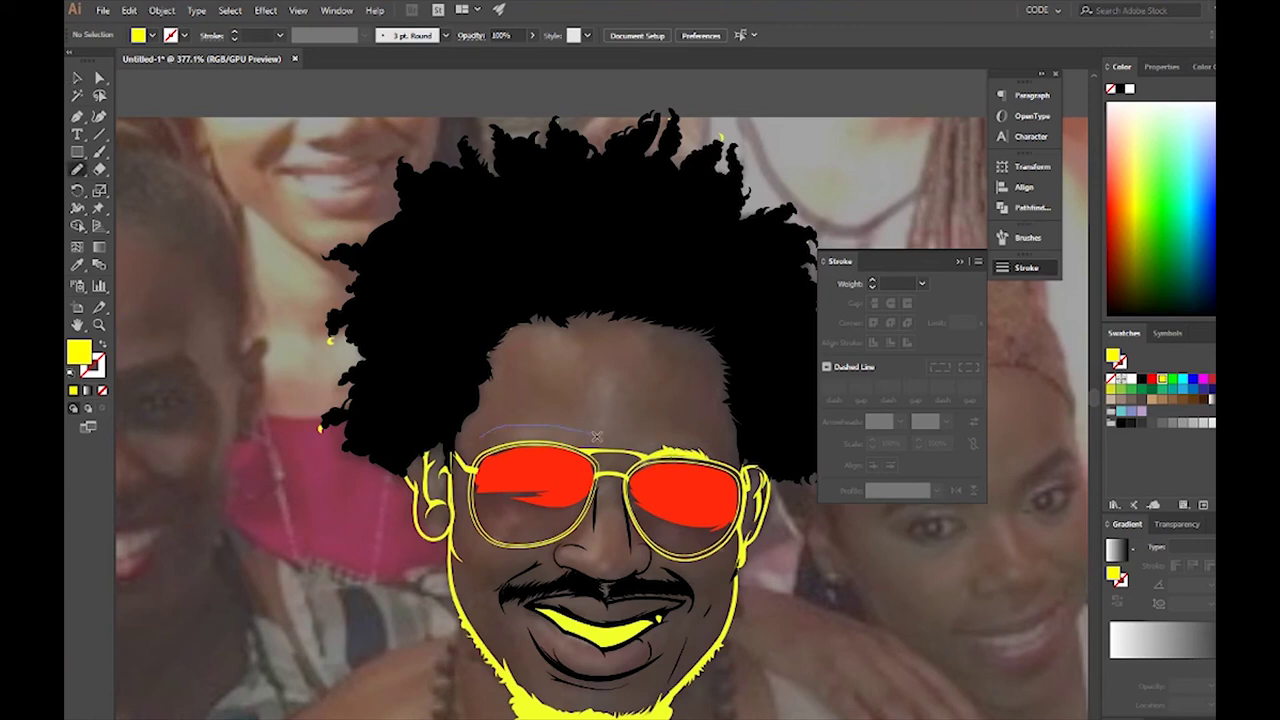
pyautogui.moveTo(596, 437); pyautogui.dragTo(597, 436)
pyautogui.press('v')
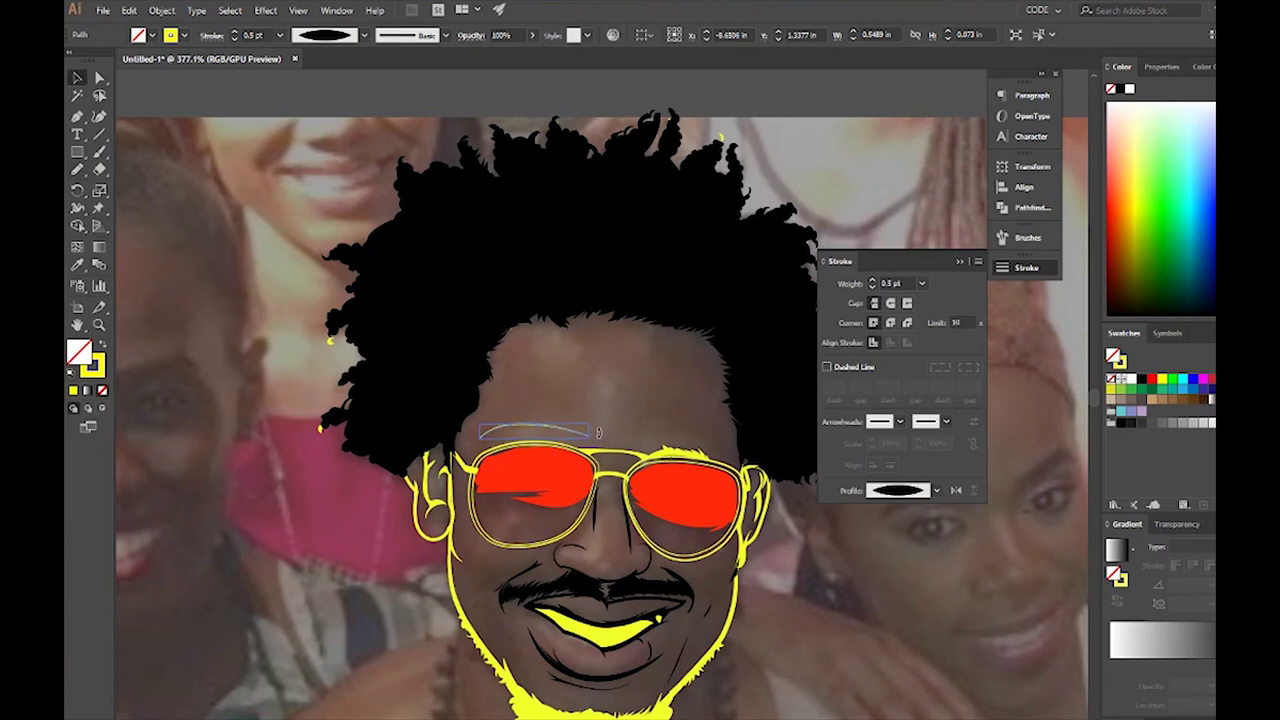
pyautogui.click(598, 432)
pyautogui.press('n')
pyautogui.moveTo(634, 440); pyautogui.dragTo(634, 440)
pyautogui.press('v')
pyautogui.click(700, 446)
pyautogui.press('n')
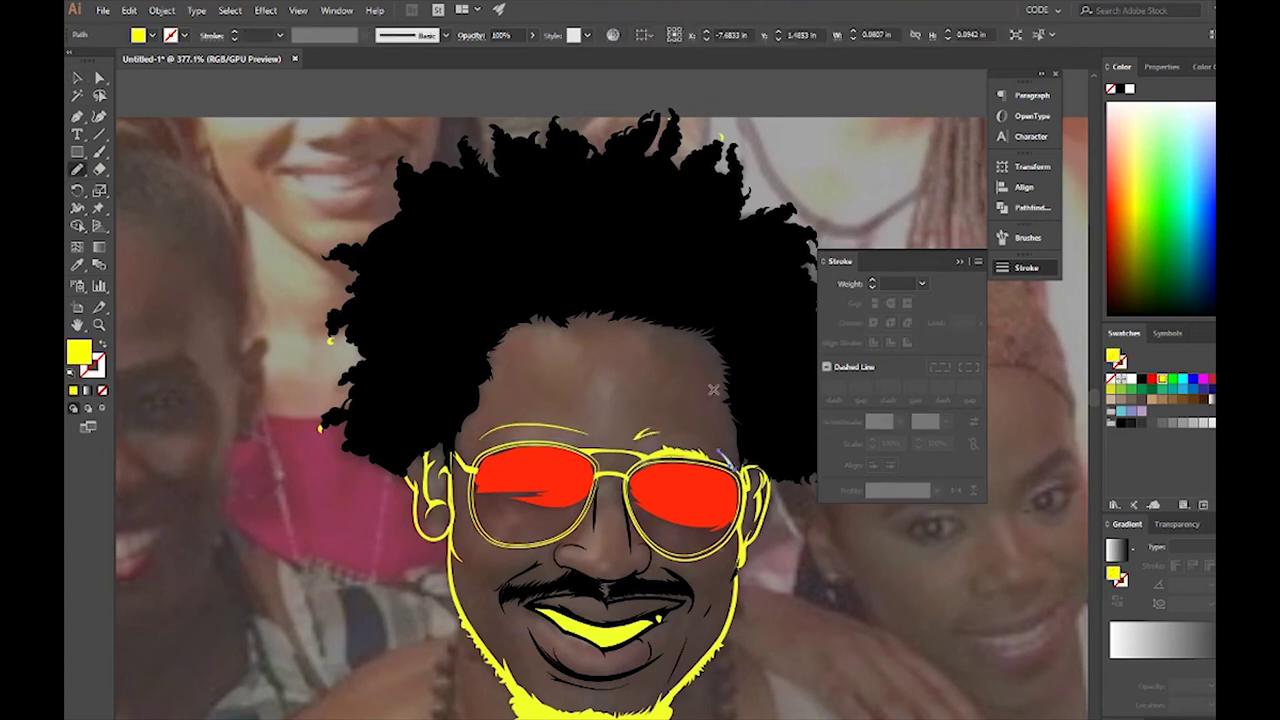
# Step: Add a forehead highlight stroke and delete the unwanted brow stroke
pyautogui.press('a')
pyautogui.keyDown('alt'); pyautogui.scroll(3, 718, 452); pyautogui.keyUp('alt')
pyautogui.click(740, 470)
pyautogui.hotkey('ctrl', 'shift', 'a')
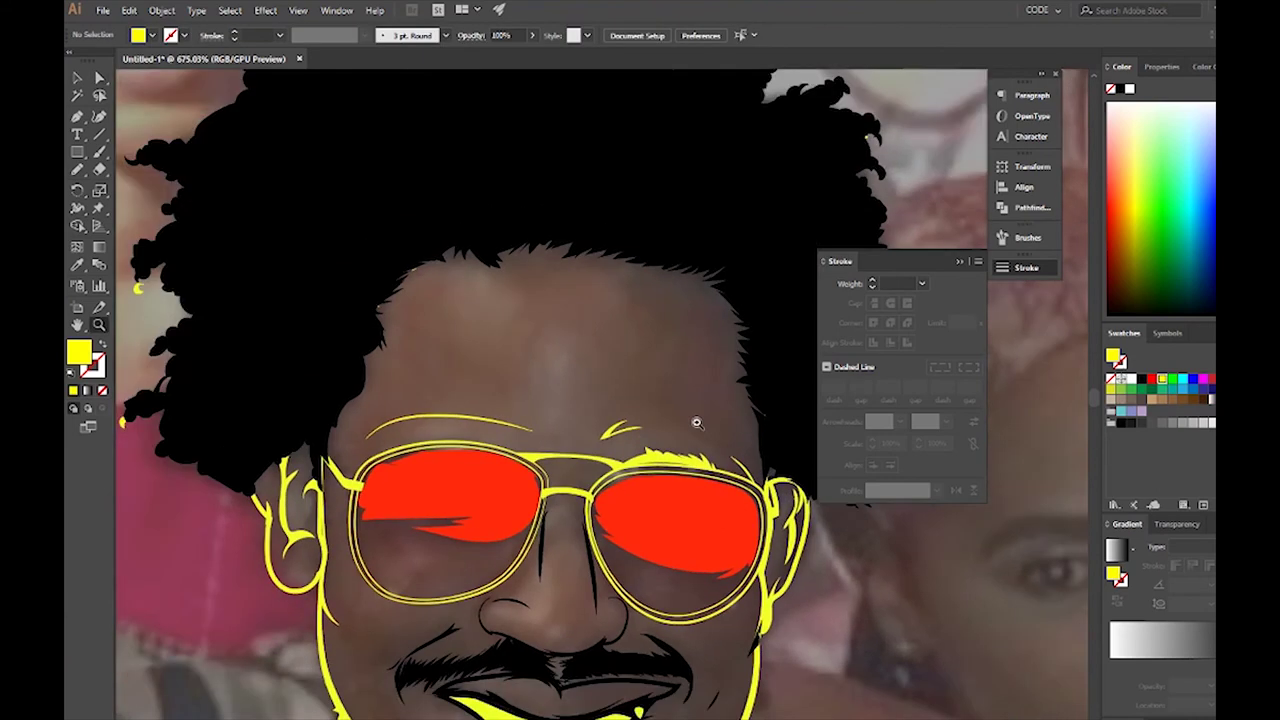
pyautogui.keyDown('alt'); pyautogui.scroll(-5, 700, 445); pyautogui.keyUp('alt')
pyautogui.press('n')
pyautogui.moveTo(704, 383); pyautogui.dragTo(704, 380)
pyautogui.keyDown('alt'); pyautogui.scroll(4, 688, 356); pyautogui.keyUp('alt')
pyautogui.press('a')
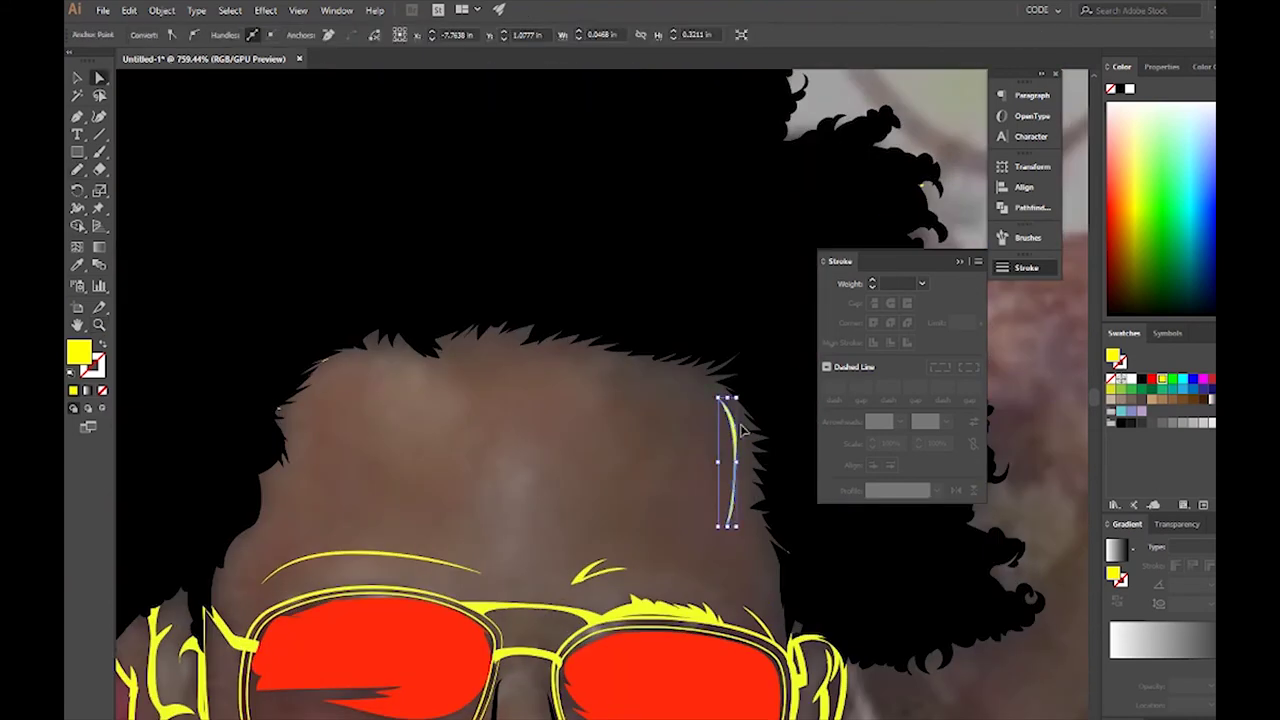
pyautogui.press('v')
pyautogui.press('Delete')
# Step: Draw a closed sliver highlight curving along the forehead's right side
pyautogui.press('p')
pyautogui.click(730, 405)
pyautogui.moveTo(722, 557); pyautogui.dragTo(707, 600)
pyautogui.click(730, 405)
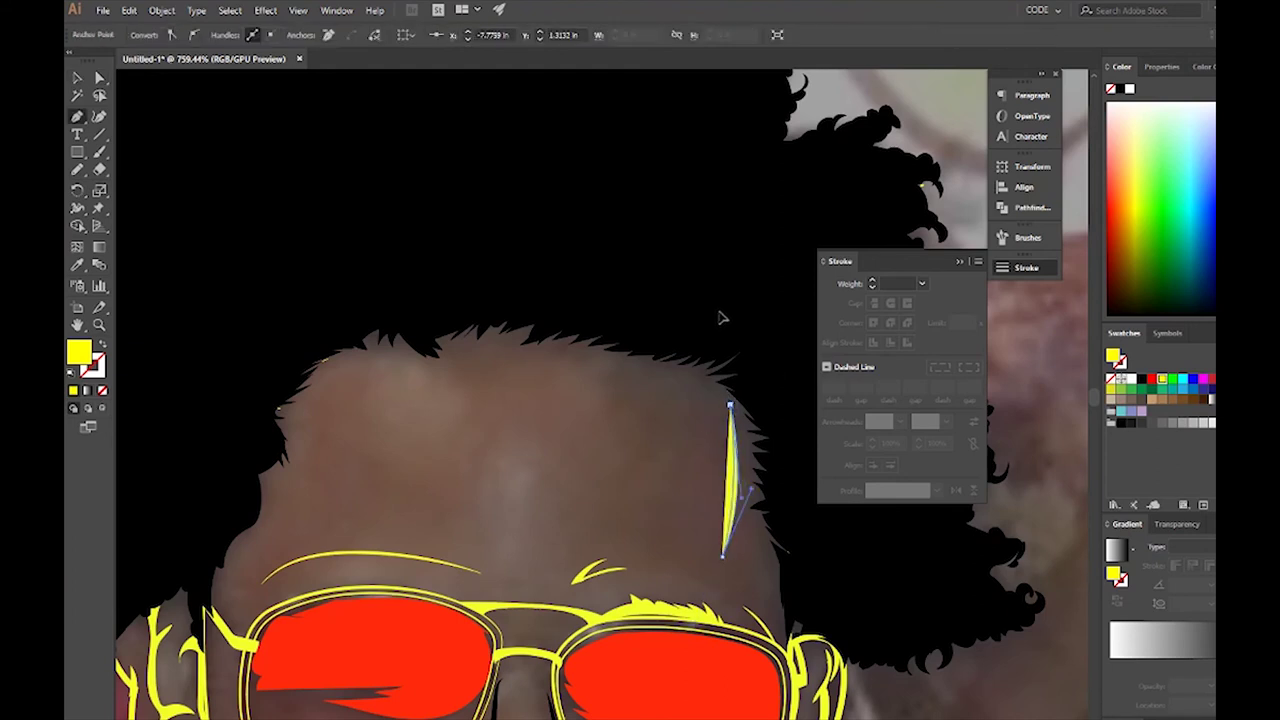
pyautogui.press('v')
pyautogui.hotkey('ctrl', 'shift', 'a')
pyautogui.keyDown('alt'); pyautogui.scroll(-3, 714, 473); pyautogui.keyUp('alt')
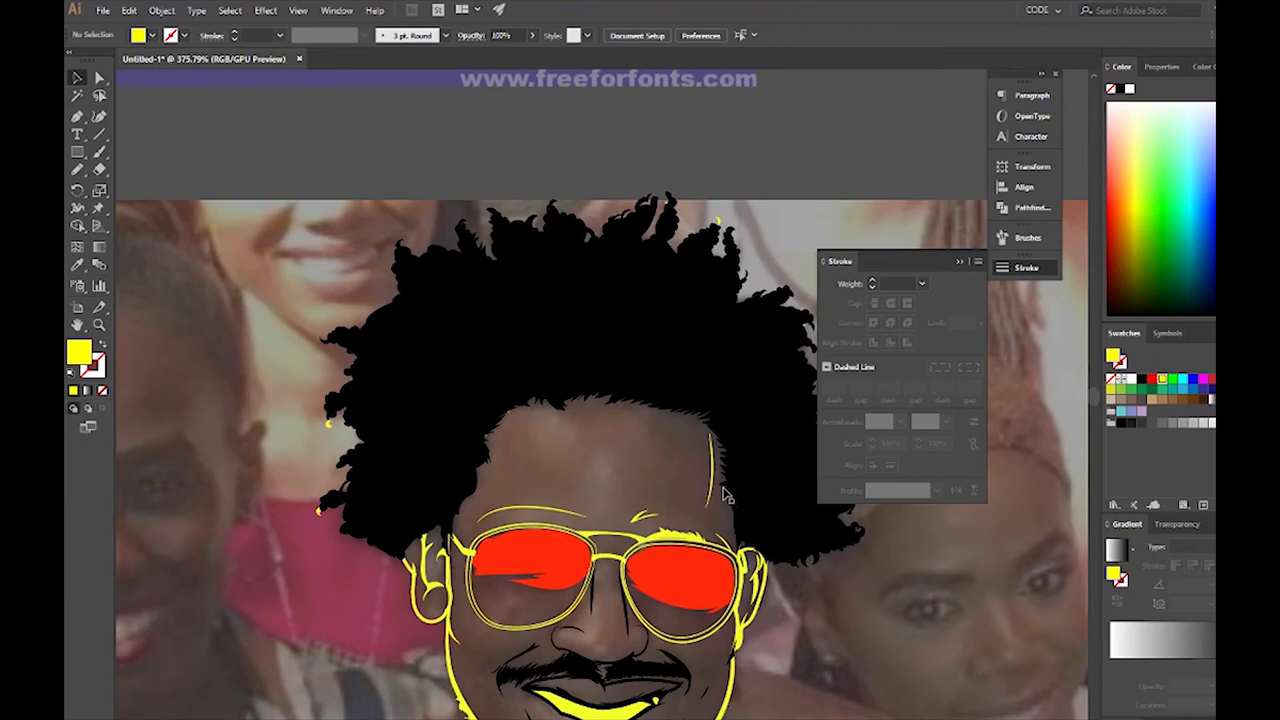
# Step: Draw a left forehead highlight with a 0.5 pt yellow stroke and elliptical width profile
pyautogui.press('n')
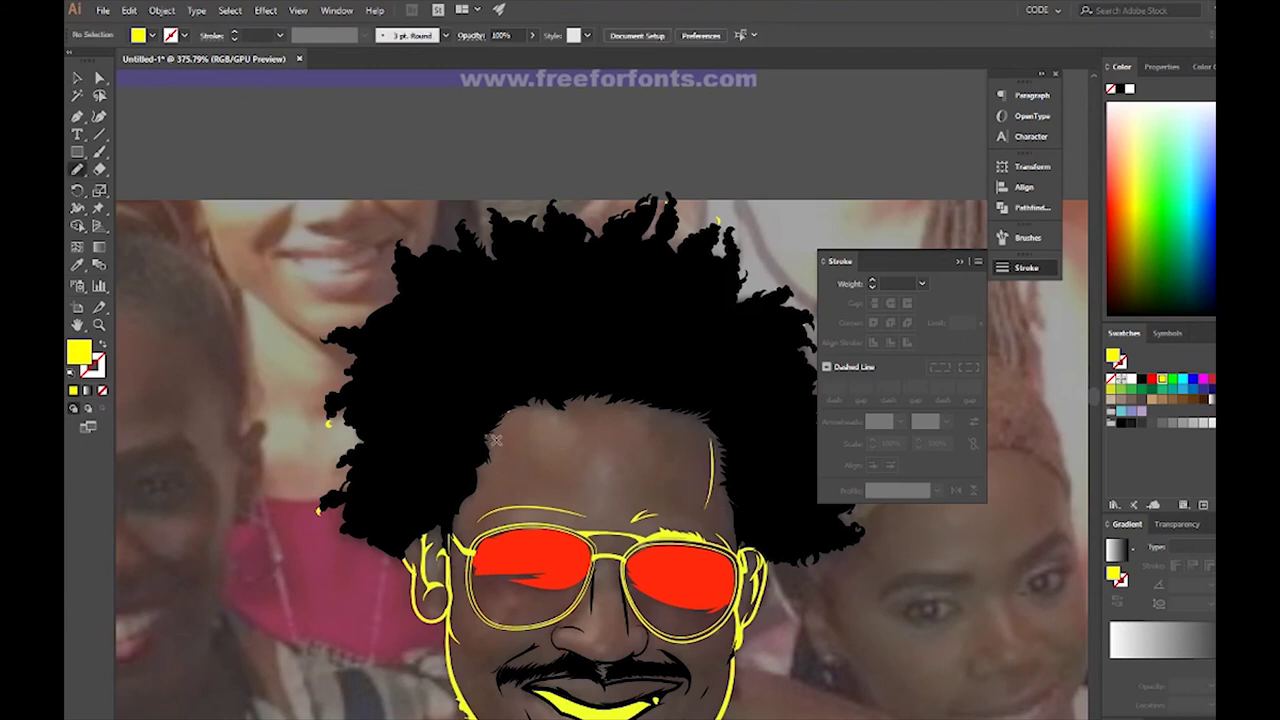
pyautogui.moveTo(492, 436); pyautogui.dragTo(511, 489)
pyautogui.click(1027, 267)
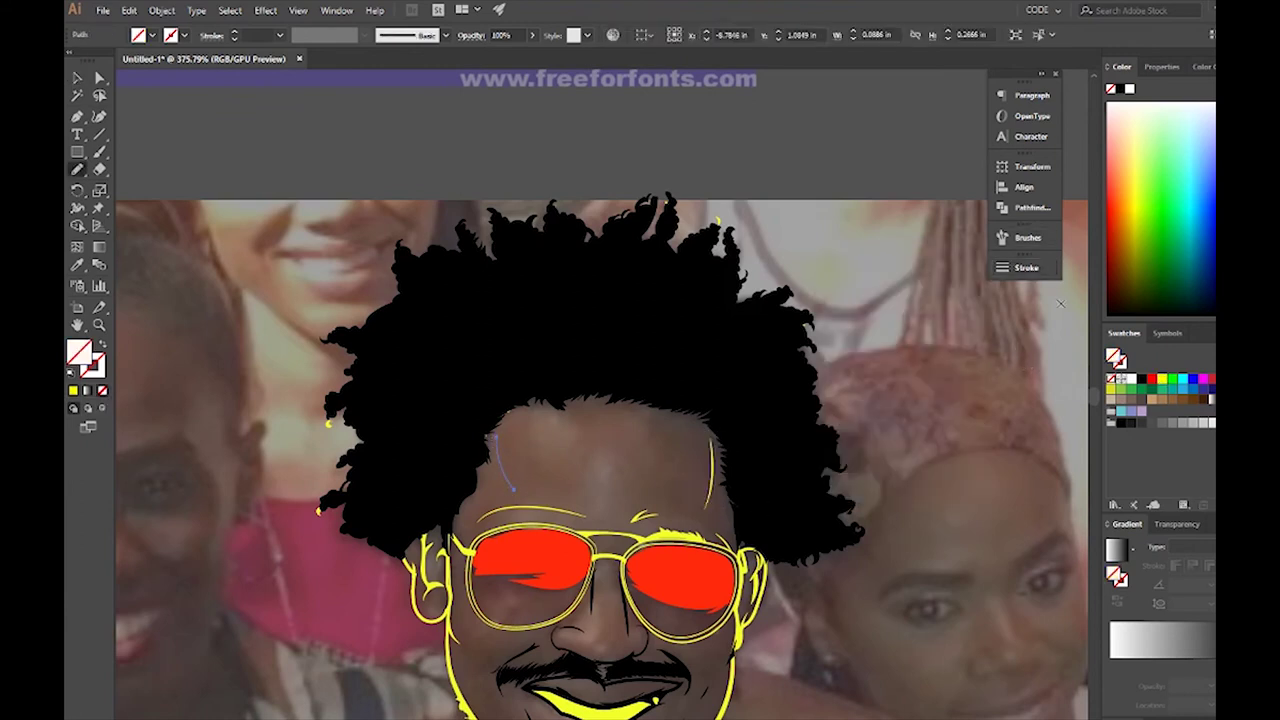
pyautogui.click(1027, 267)
pyautogui.click(922, 283)
pyautogui.click(895, 314)
pyautogui.click(936, 490)
pyautogui.click(900, 505)
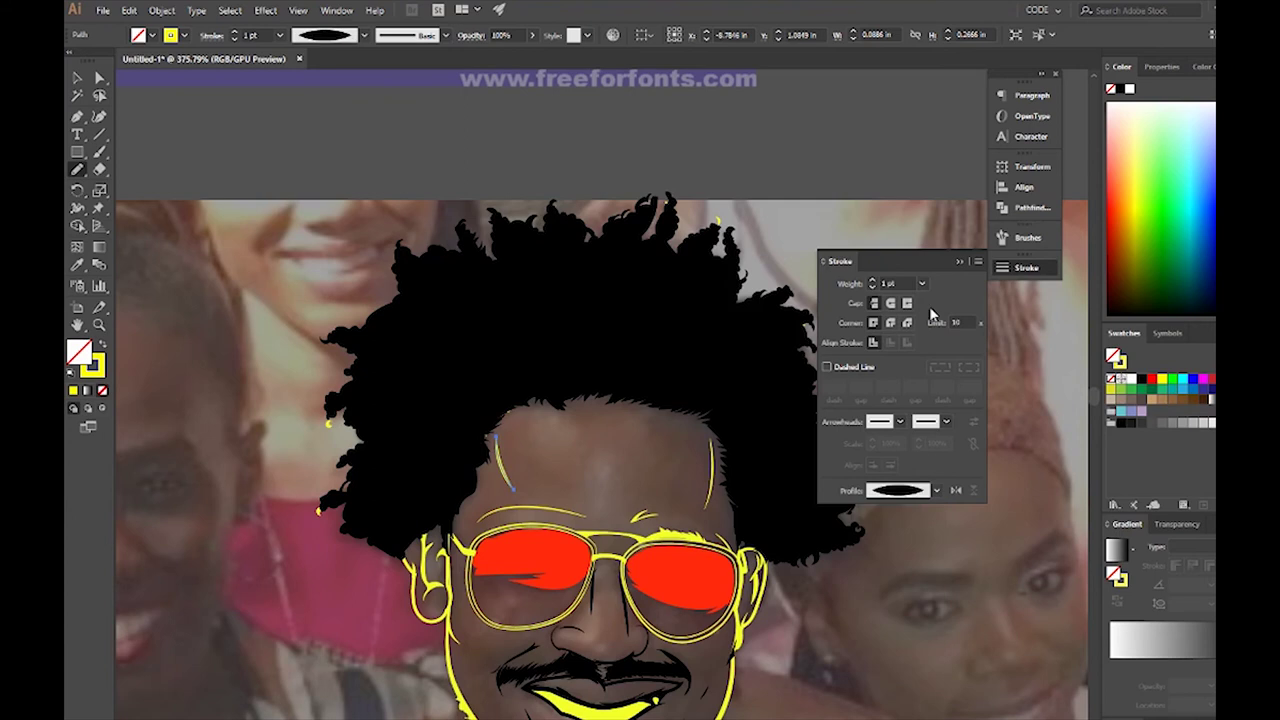
pyautogui.click(960, 262)
pyautogui.hotkey('ctrl', 'shift', 'a')
pyautogui.scroll(-3, 746, 541)
pyautogui.scroll(2, 707, 540)
# Step: Add a highlight stroke by the chin and sample black as the fill
pyautogui.press('v')
pyautogui.press('n')
pyautogui.keyDown('ctrl'); pyautogui.click(765, 565); pyautogui.keyUp('ctrl')
pyautogui.press('i')
pyautogui.click(608, 500)
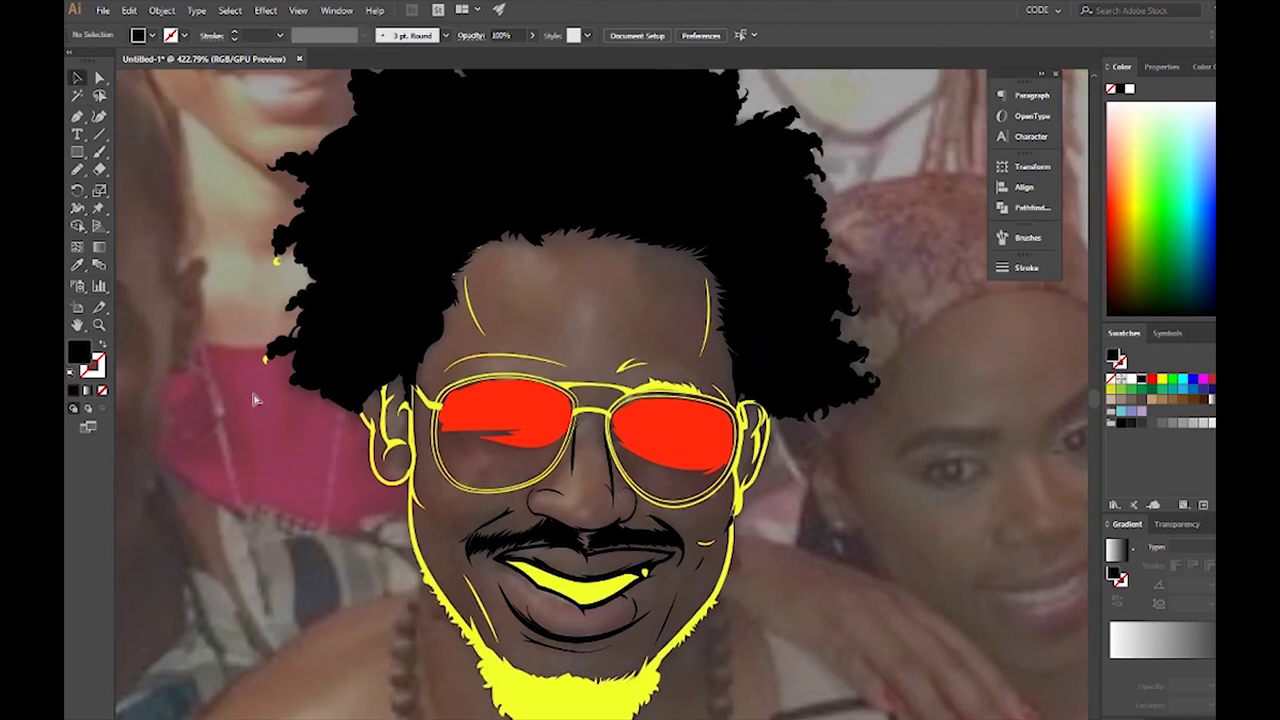
# Step: Recolour the yellow beard to black and the teeth to white
pyautogui.press('a')
pyautogui.click(708, 246)
pyautogui.click(740, 490)
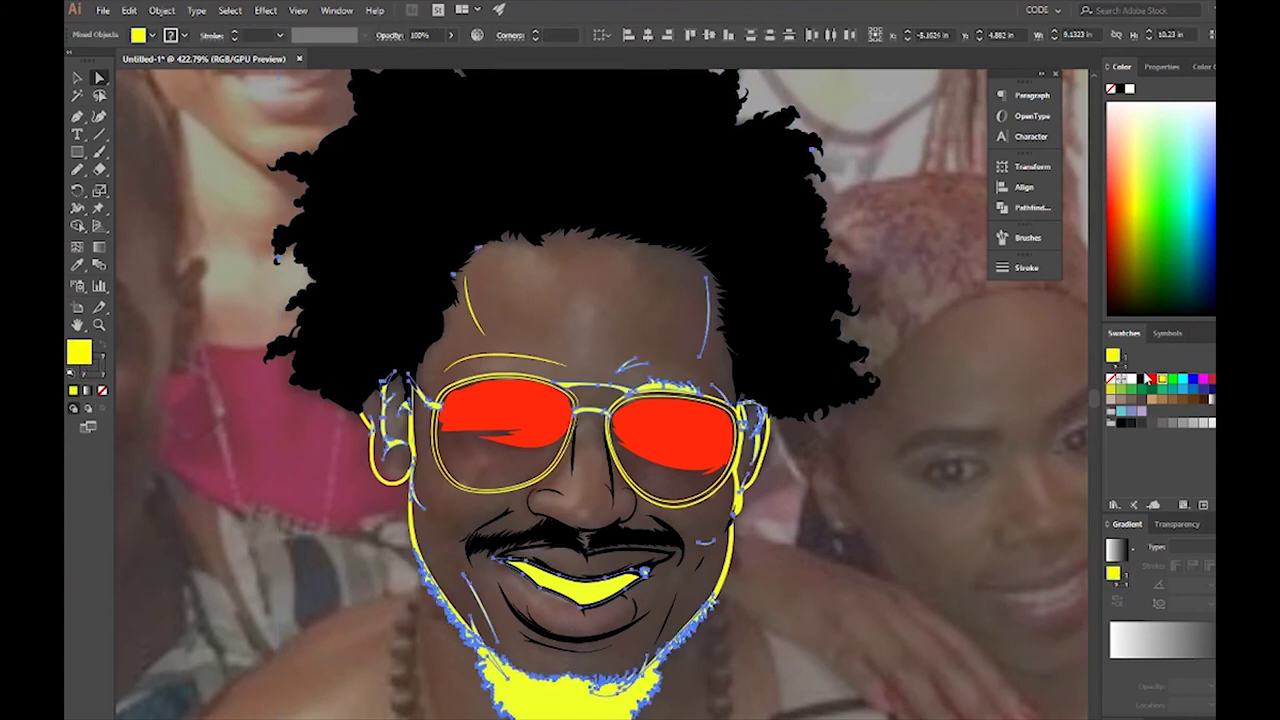
pyautogui.hotkey('ctrl', 'z')
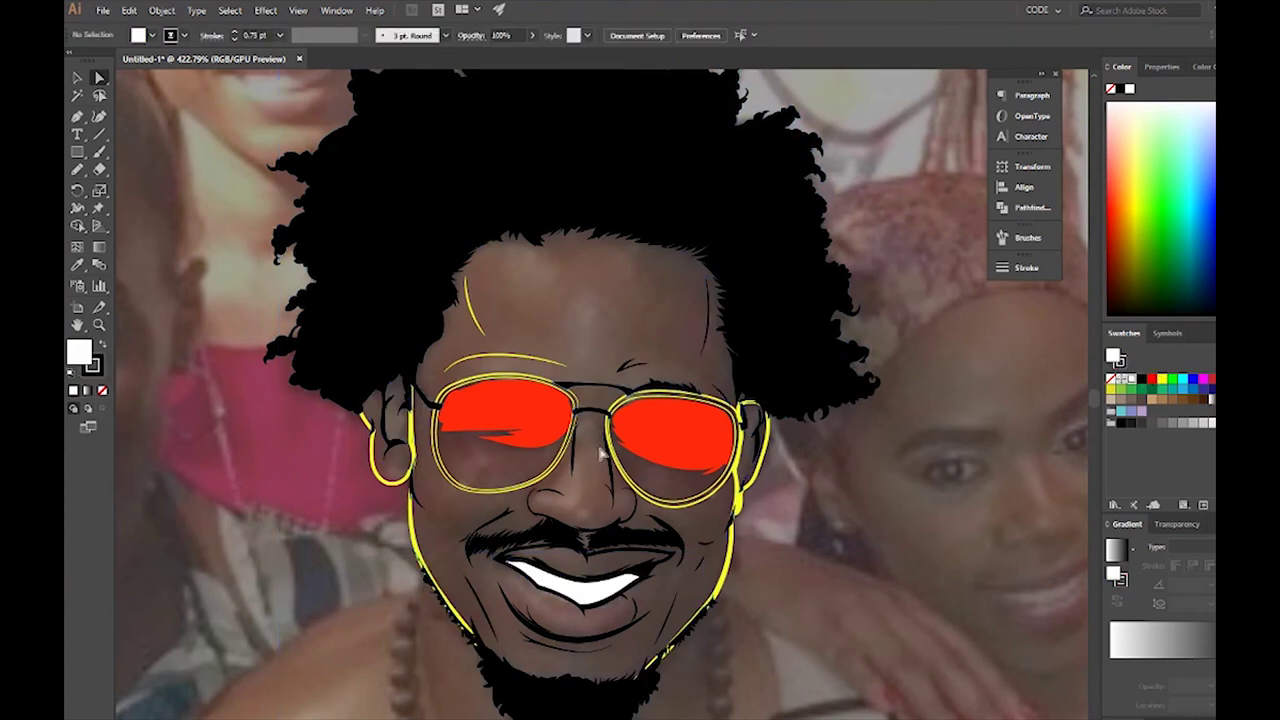
pyautogui.click(576, 481)
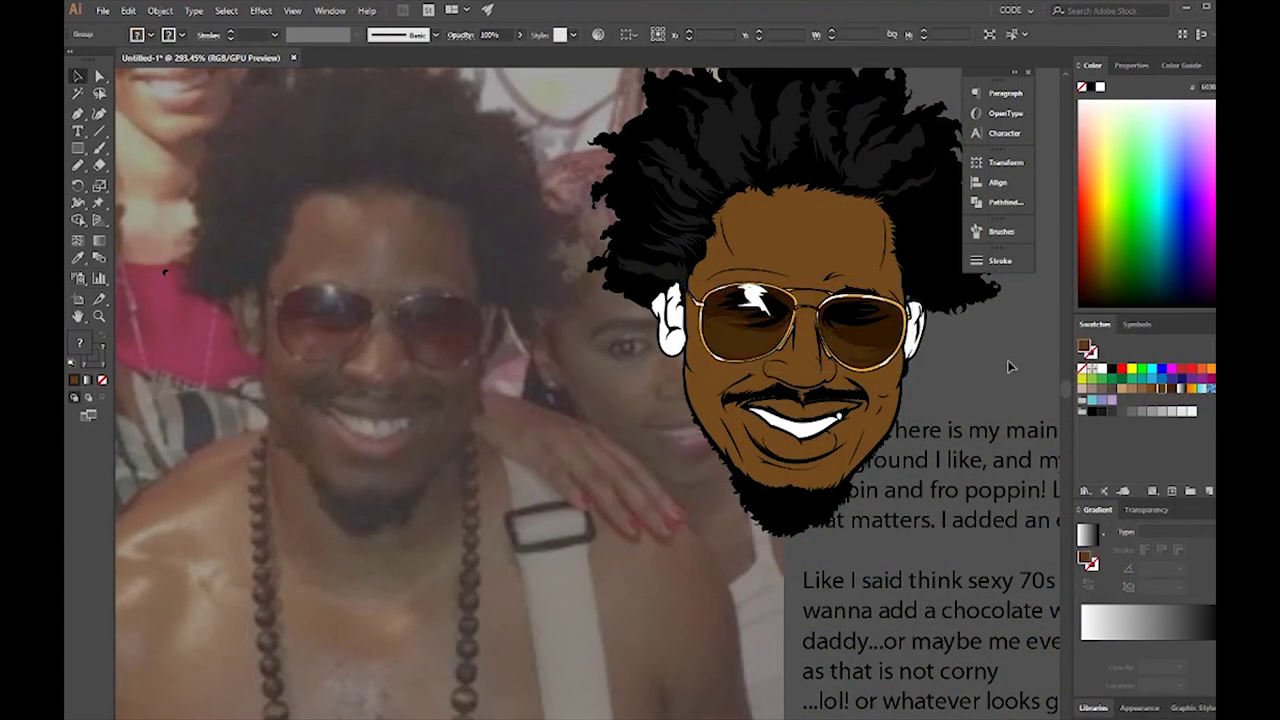
pyautogui.click(1010, 367)
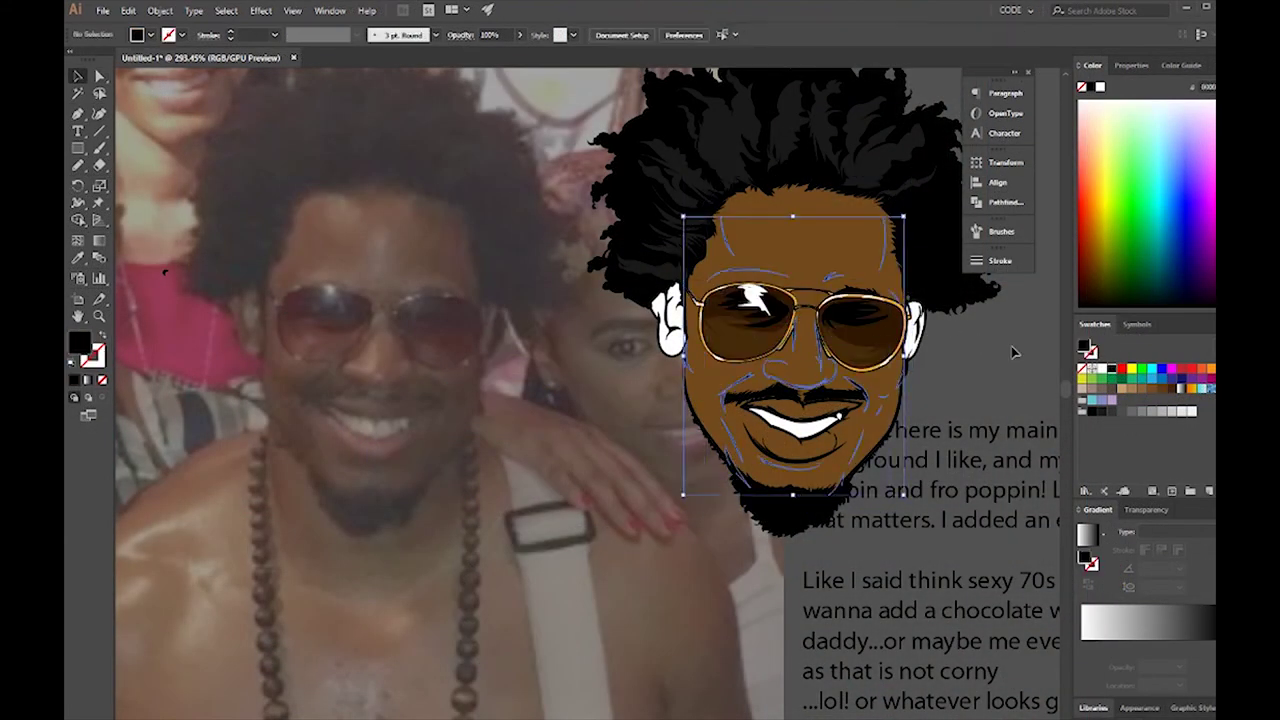
pyautogui.click(480, 370)
pyautogui.press('a')
pyautogui.click(800, 425)
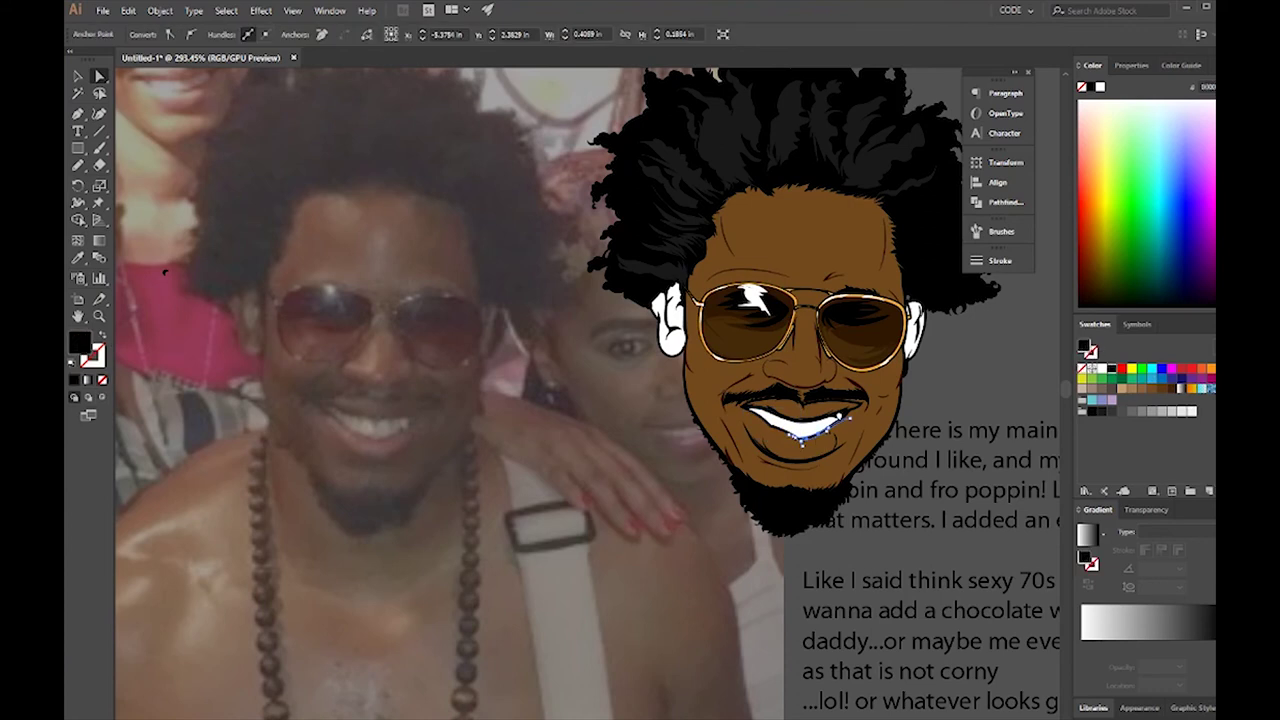
pyautogui.click(840, 410)
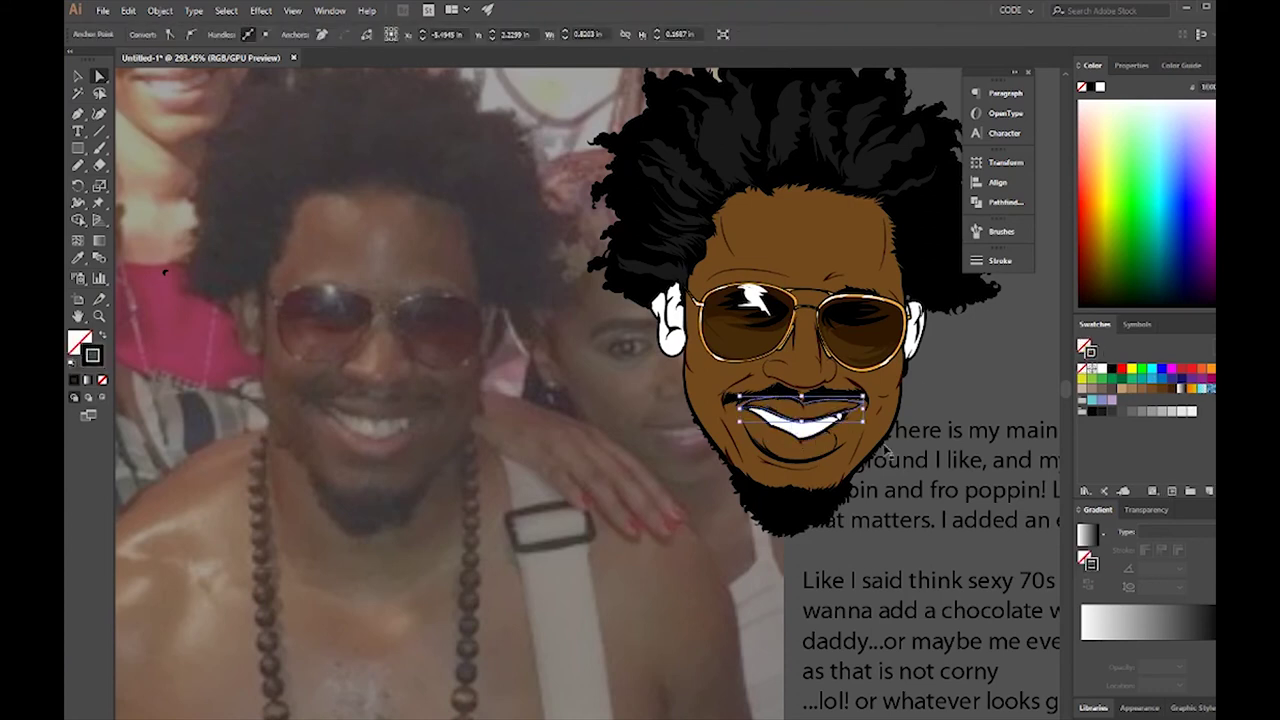
# Step: Swap the mouth outline's fill and stroke so it fills dark, then zoom on the mouth corner
pyautogui.hotkey('shift', 'x')
pyautogui.hotkey('ctrl', 'shift', 'a')
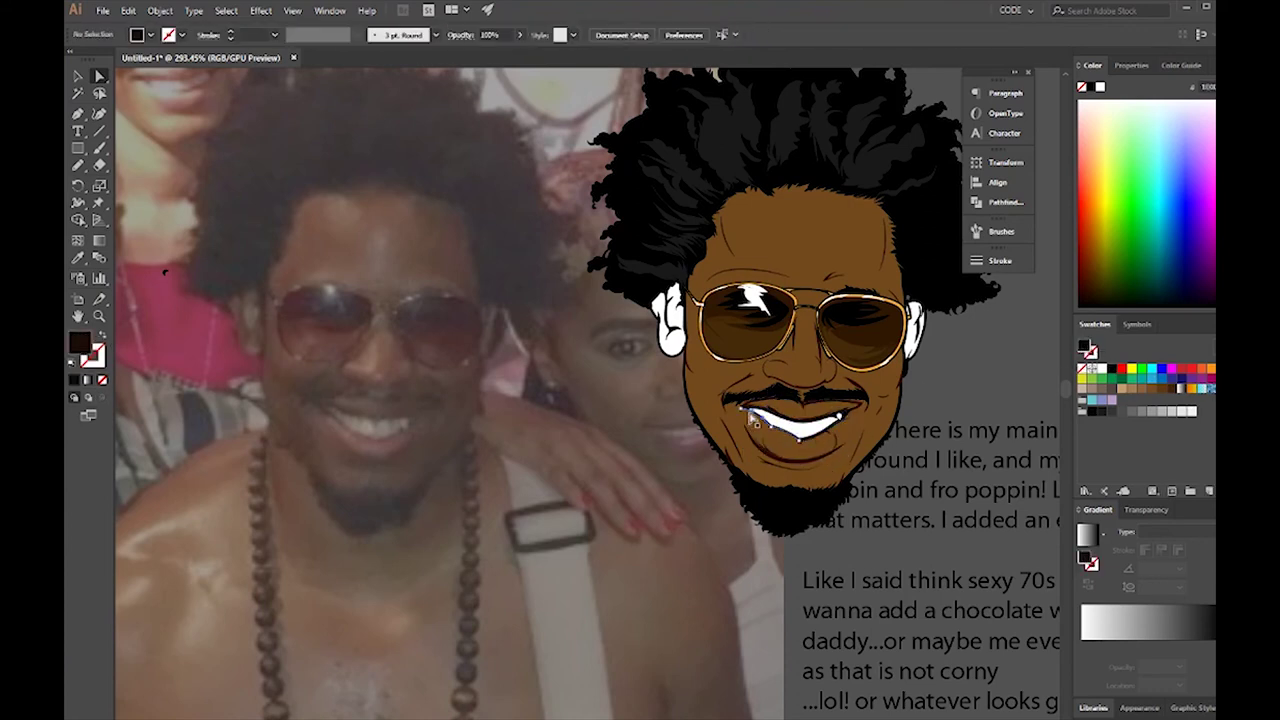
pyautogui.moveTo(813, 412); pyautogui.dragTo(893, 444)
pyautogui.click(893, 444)
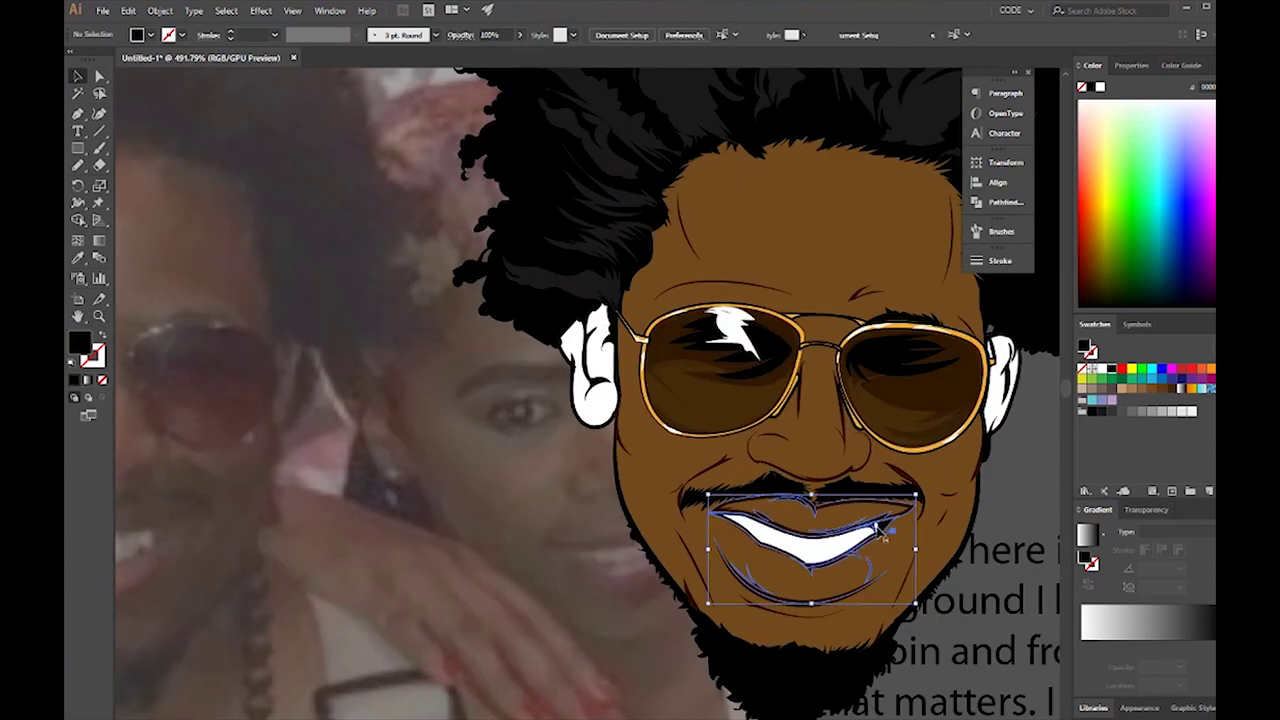
# Step: Try a white fill on the ears, then undo it and clear the selection
pyautogui.click(880, 530)
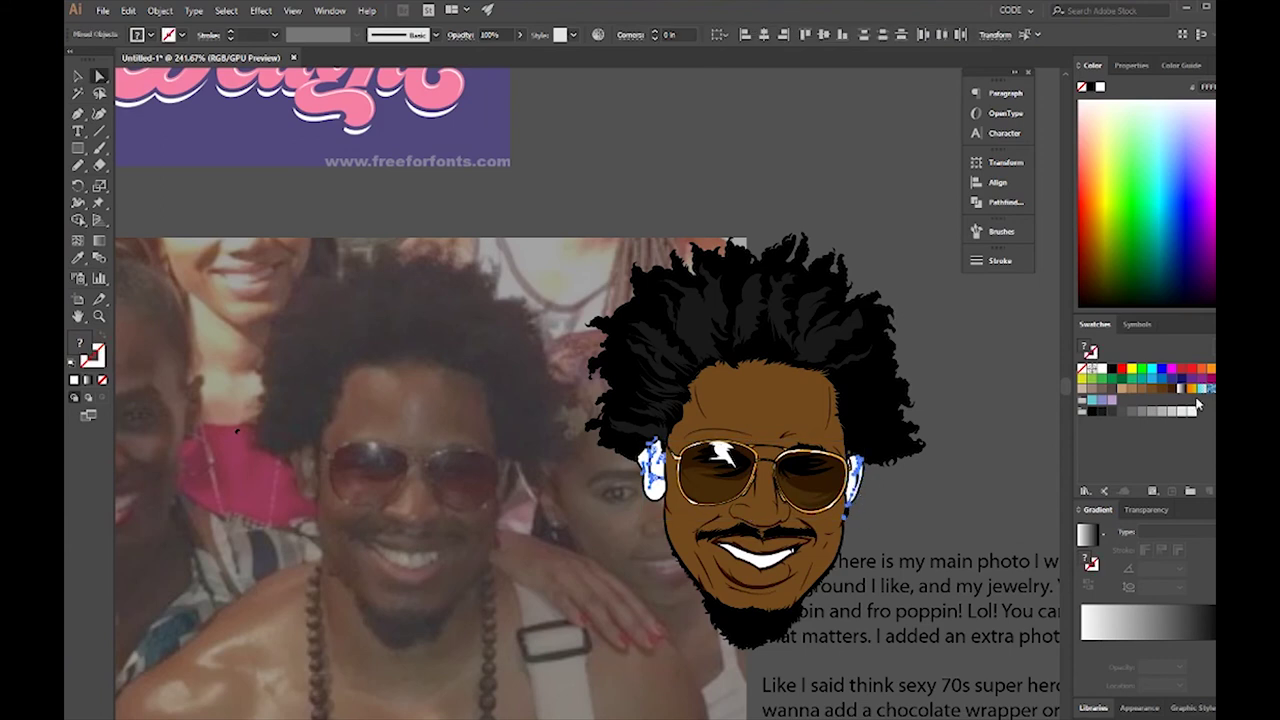
pyautogui.click(1199, 403)
pyautogui.click(733, 185)
pyautogui.hotkey('ctrl', 'z')
pyautogui.hotkey('ctrl', 'z')
pyautogui.click(757, 190)
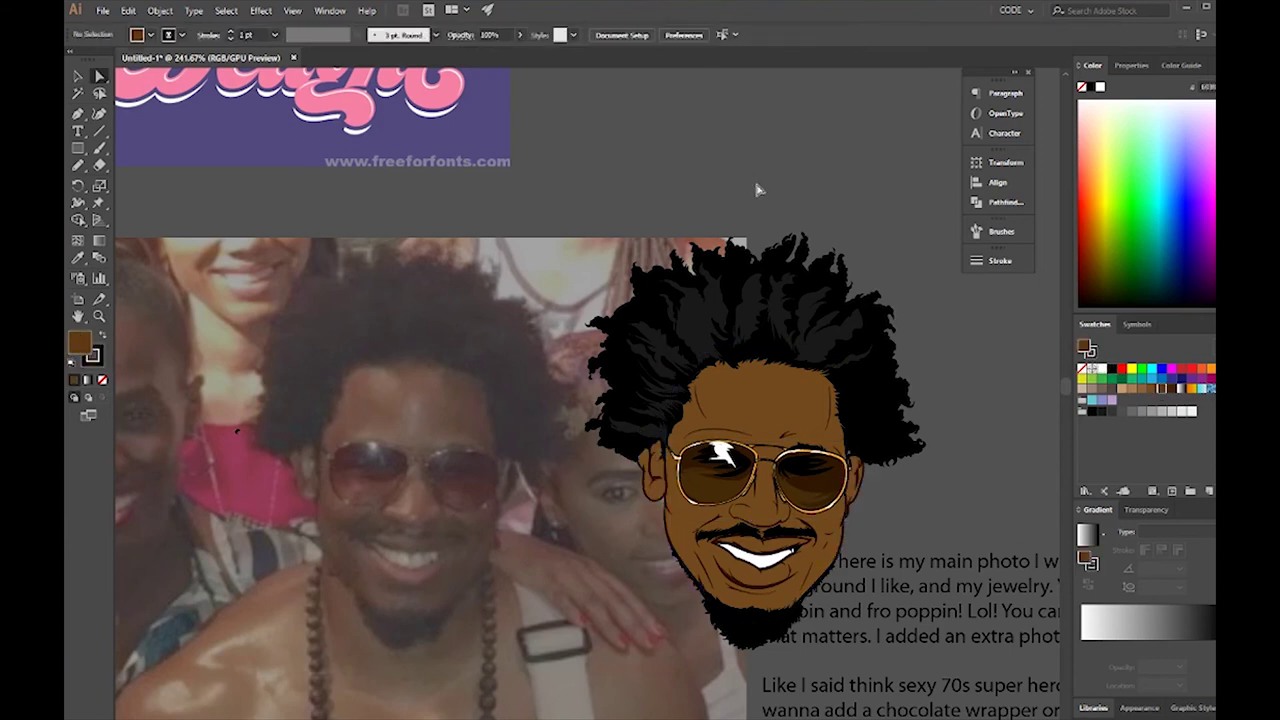
# Step: Tint the glasses lenses dark purple
pyautogui.click(690, 466)
pyautogui.doubleClick(78, 342)
pyautogui.click(209, 194)
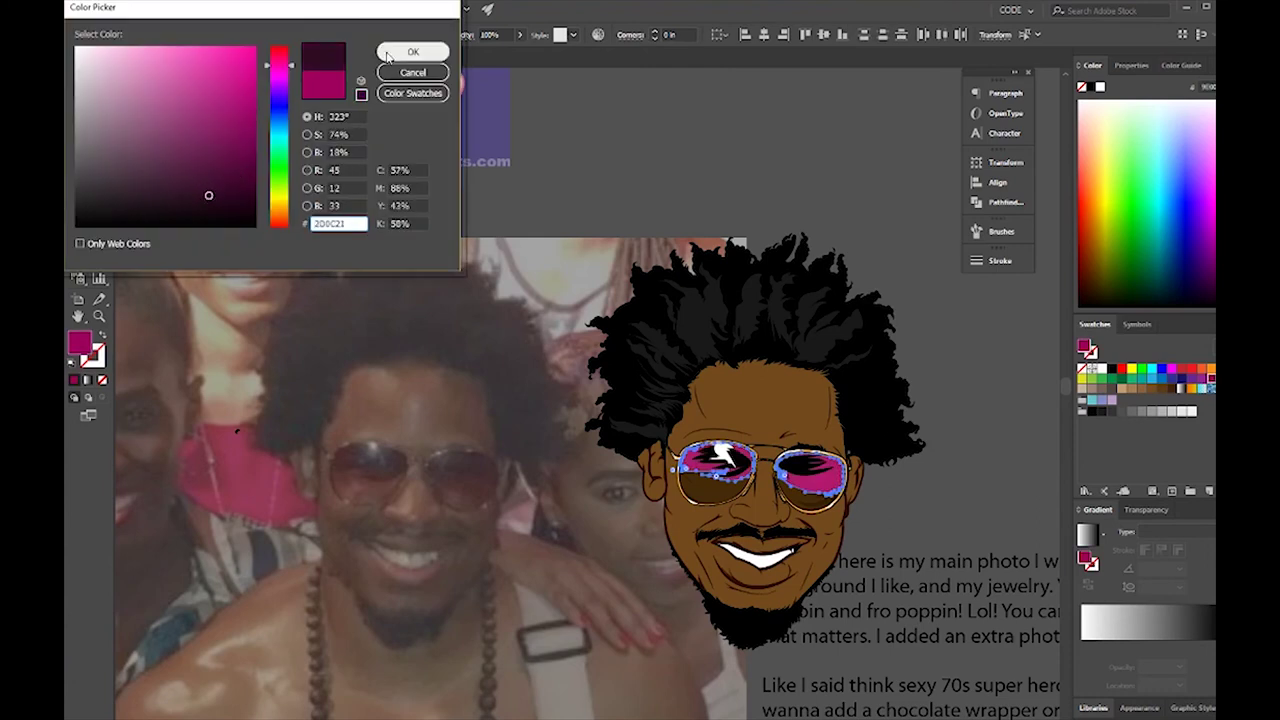
pyautogui.click(414, 51)
# Step: Draw white teeth shapes across the mouth with the Pencil tool
pyautogui.click(746, 540)
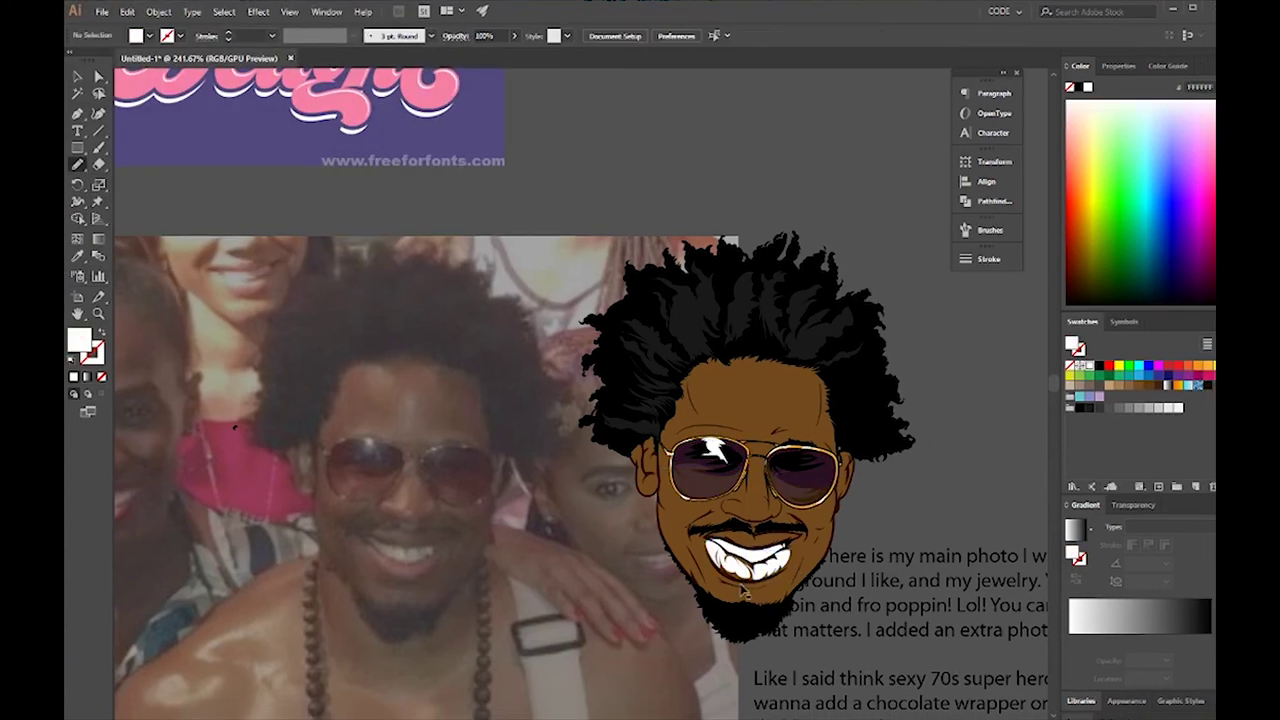
pyautogui.scroll(1, 755, 519)
pyautogui.press('n')
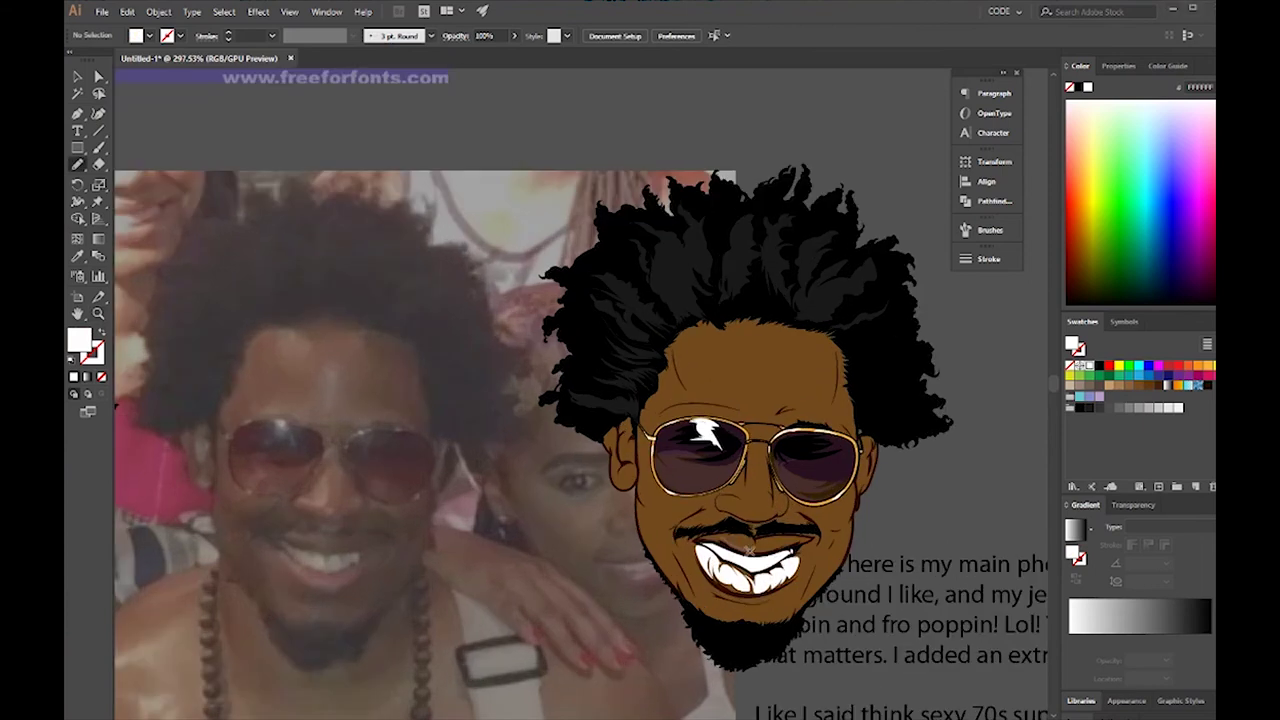
pyautogui.moveTo(748, 549); pyautogui.dragTo(697, 570)
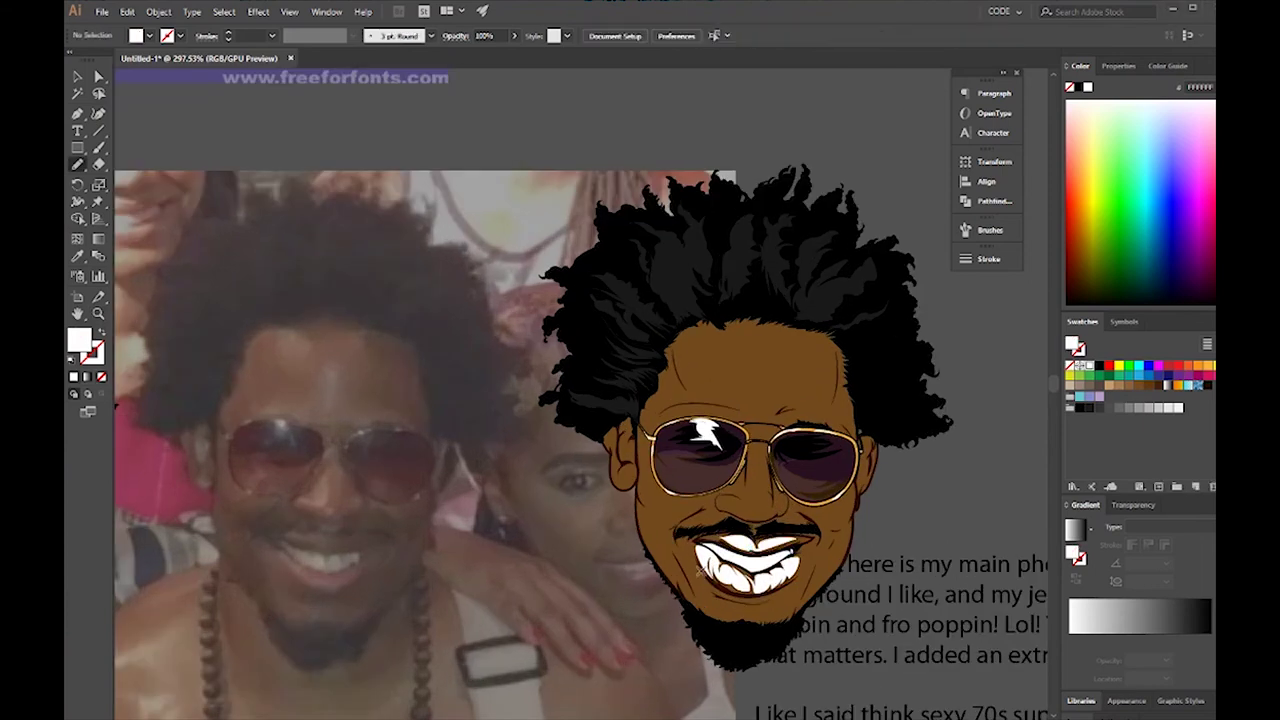
# Step: Give the mouth shape a dark maroon fill and a dark stroke
pyautogui.press('v')
pyautogui.click(740, 572)
pyautogui.doubleClick(79, 340)
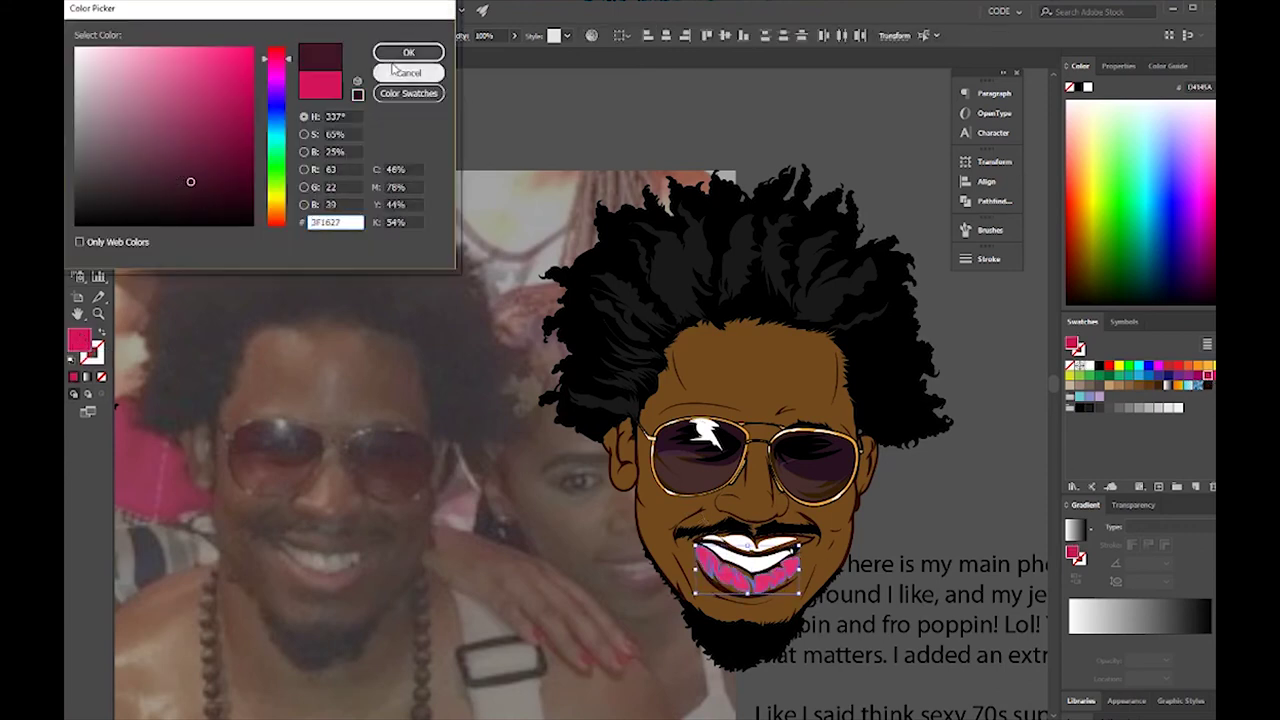
pyautogui.press('Return')
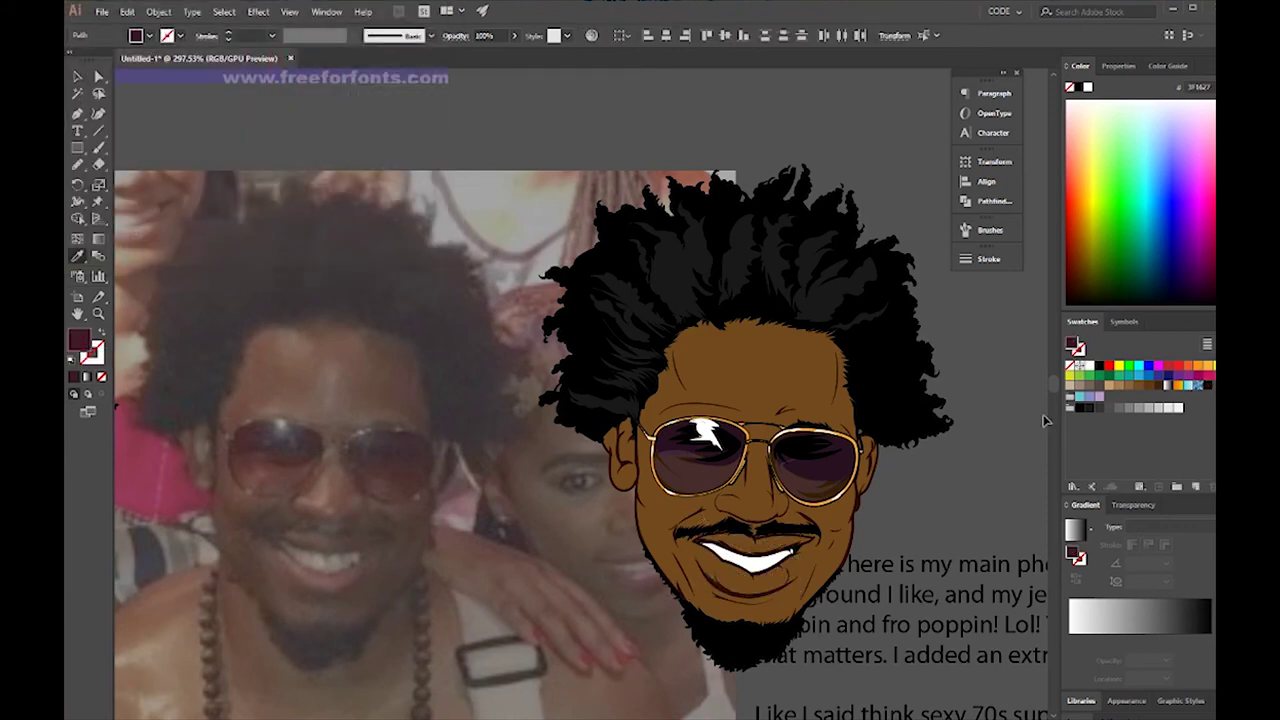
pyautogui.click(99, 76)
pyautogui.doubleClick(91, 351)
pyautogui.press('Return')
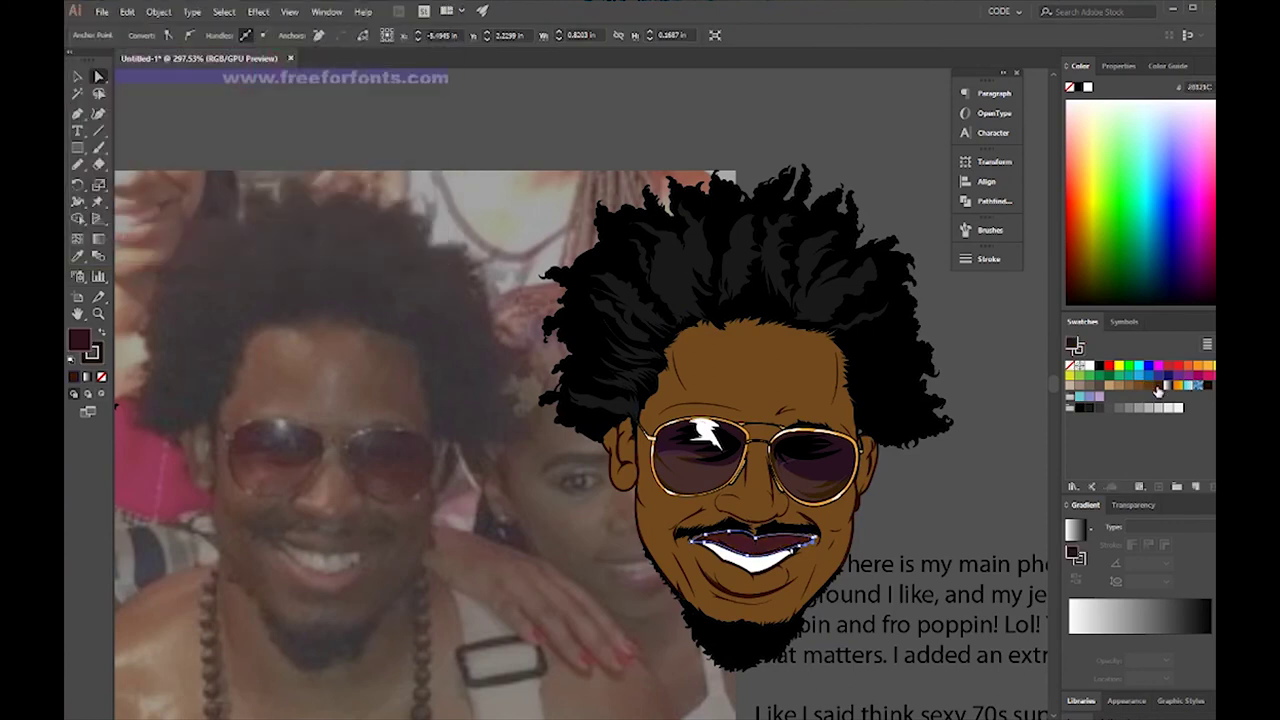
pyautogui.click(1153, 388)
pyautogui.hotkey('ctrl', 'shift', 'a')
# Step: Refill the mouth shape behind the teeth pink, colour EF6681
pyautogui.press('n')
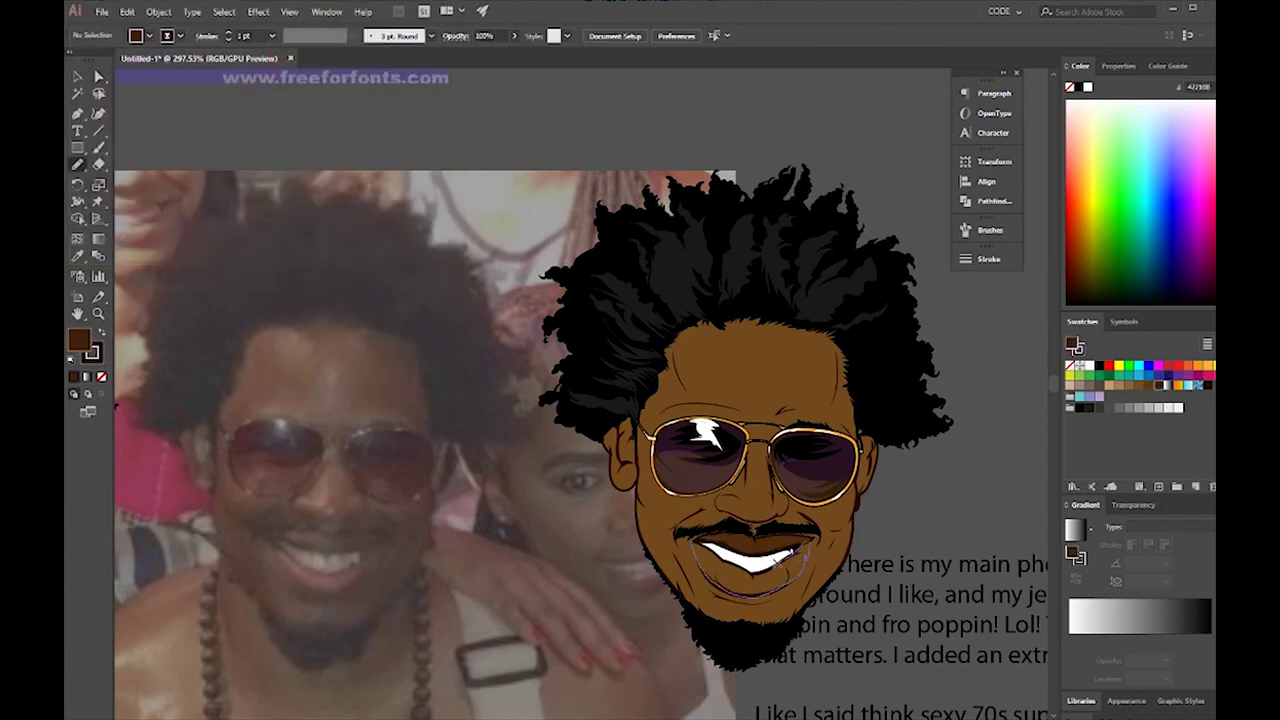
pyautogui.press('v')
pyautogui.hotkey('ctrl', 'z')
pyautogui.hotkey('ctrl', 'z')
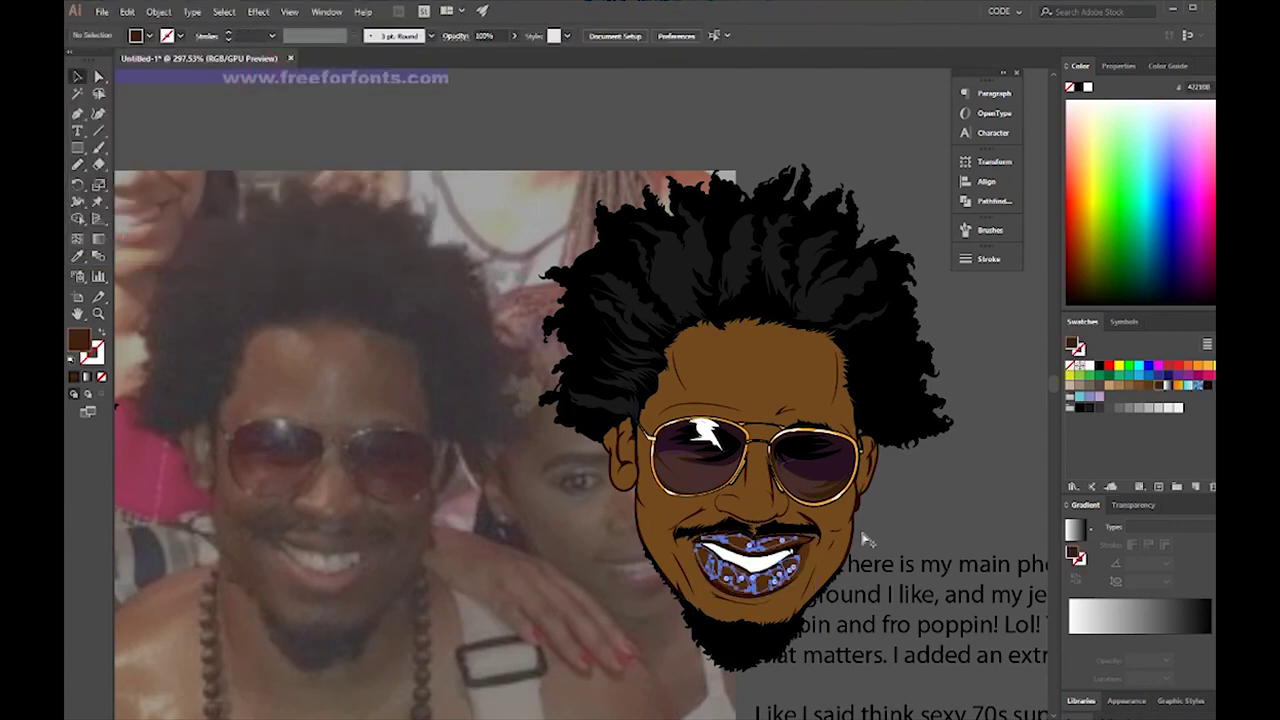
pyautogui.click(1157, 366)
pyautogui.doubleClick(78, 340)
pyautogui.click(268, 60)
pyautogui.write('EF6681')
pyautogui.click(408, 52)
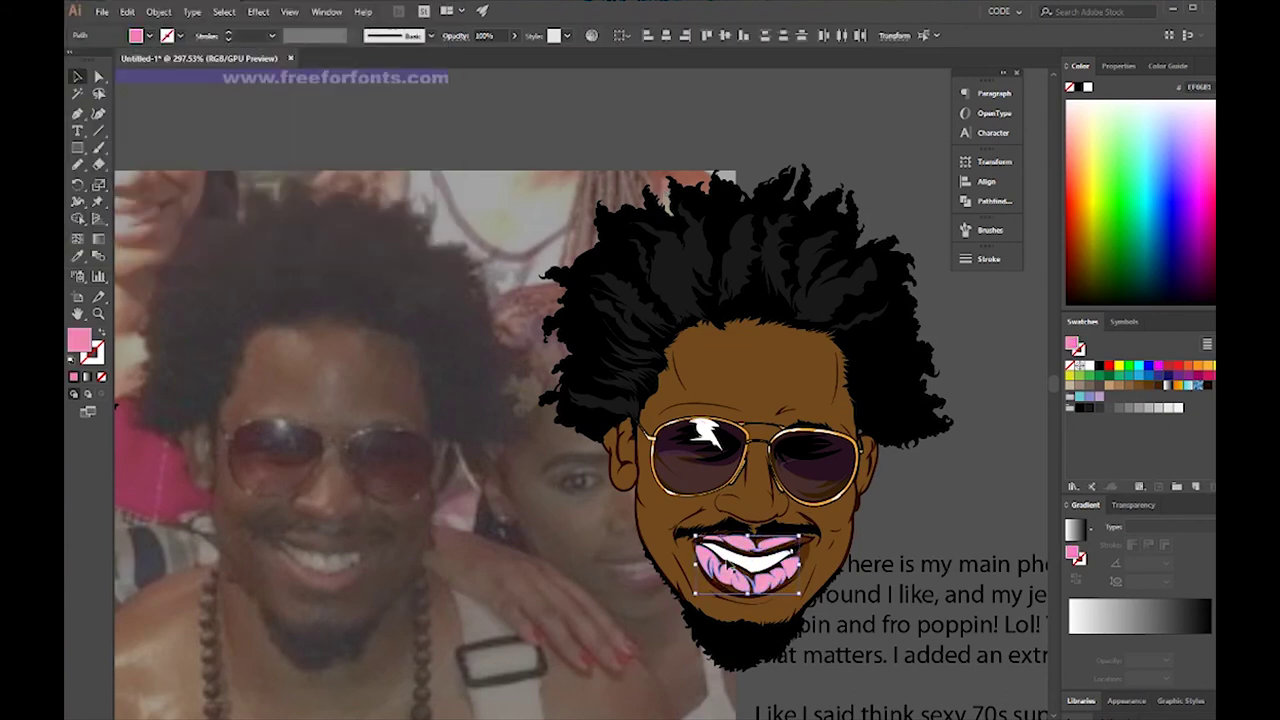
pyautogui.scroll(-2, 910, 500)
# Step: Adjust anchor points on the tongue outline inside the mouth
pyautogui.press('n')
pyautogui.scroll(2, 772, 531)
pyautogui.click(864, 552)
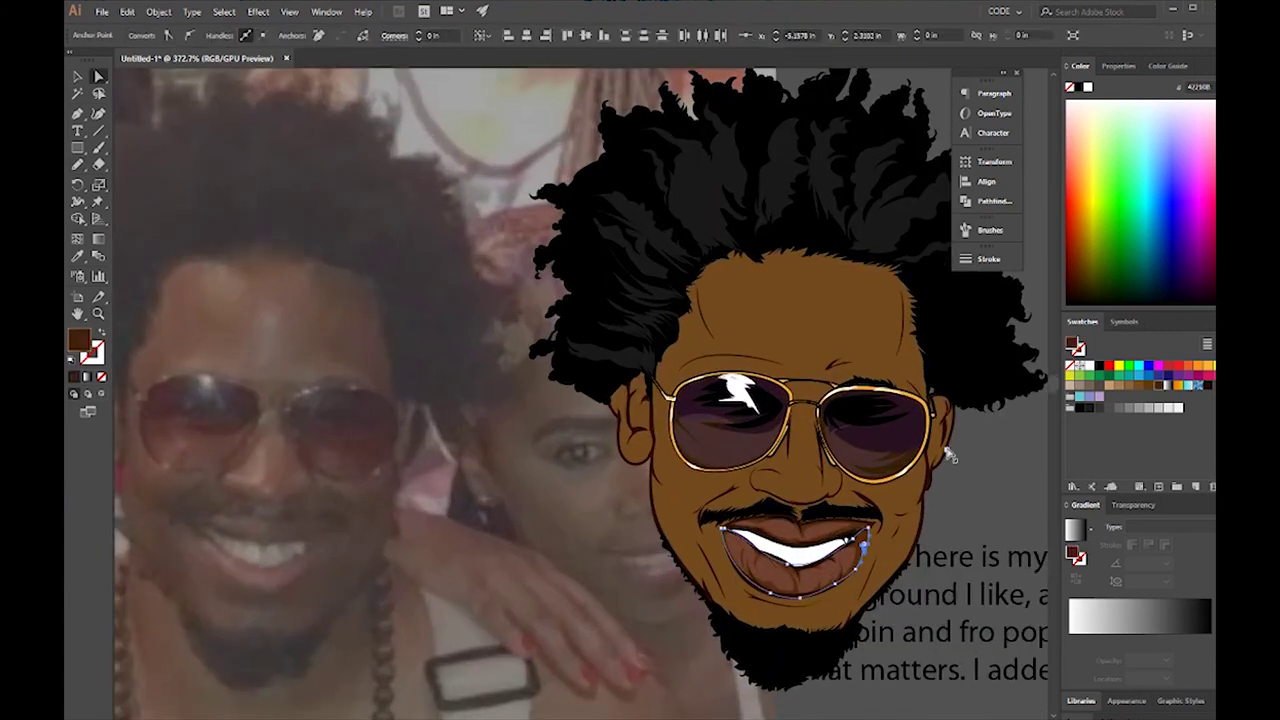
pyautogui.click(862, 548)
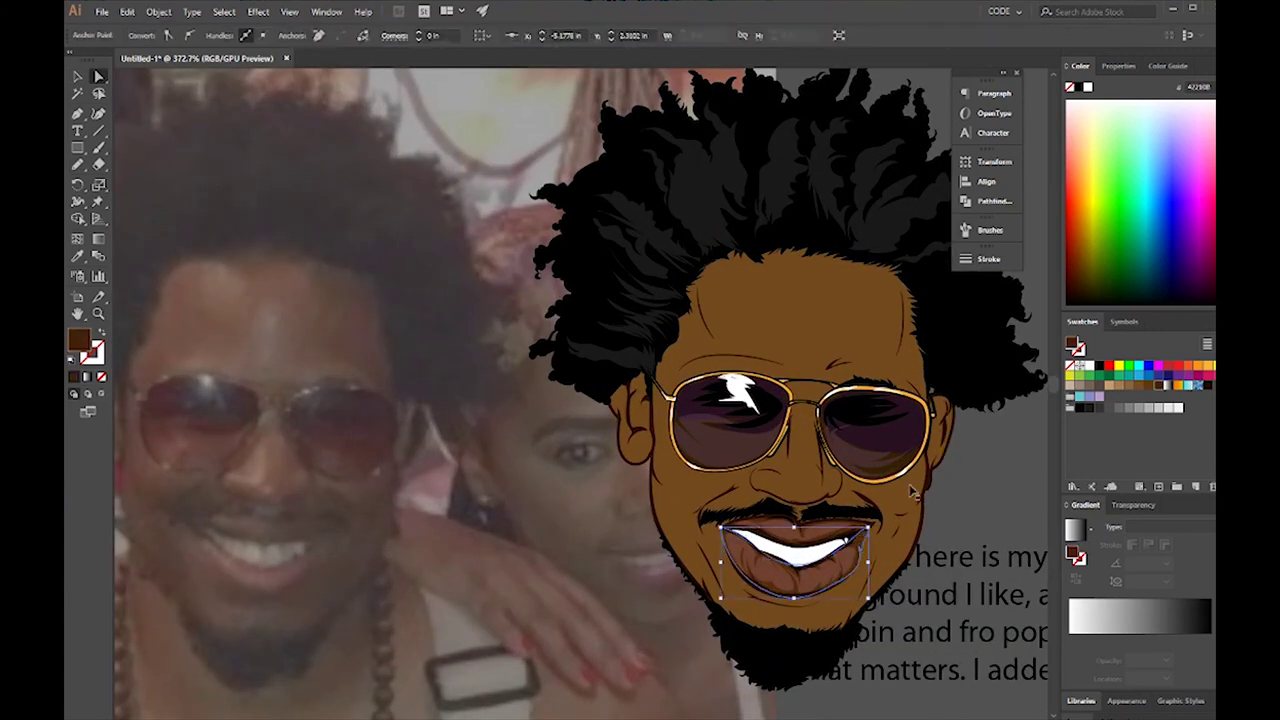
pyautogui.click(858, 545)
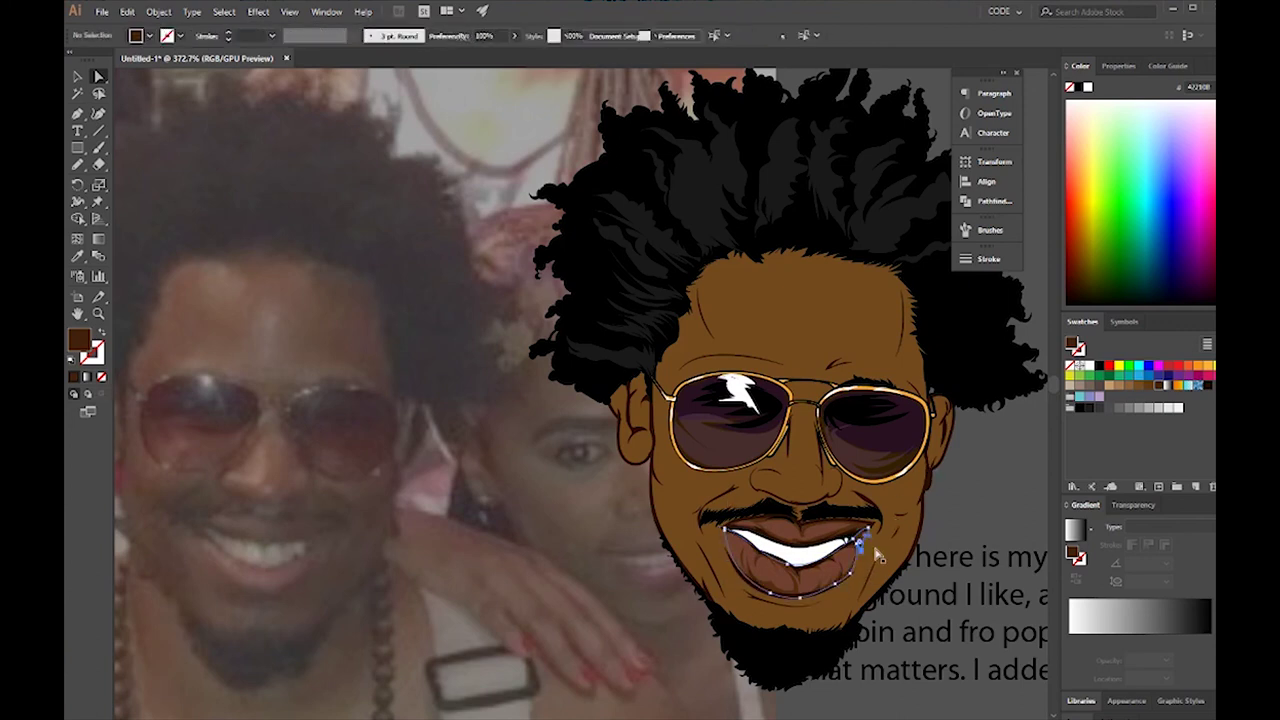
pyautogui.click(864, 558)
pyautogui.click(861, 553)
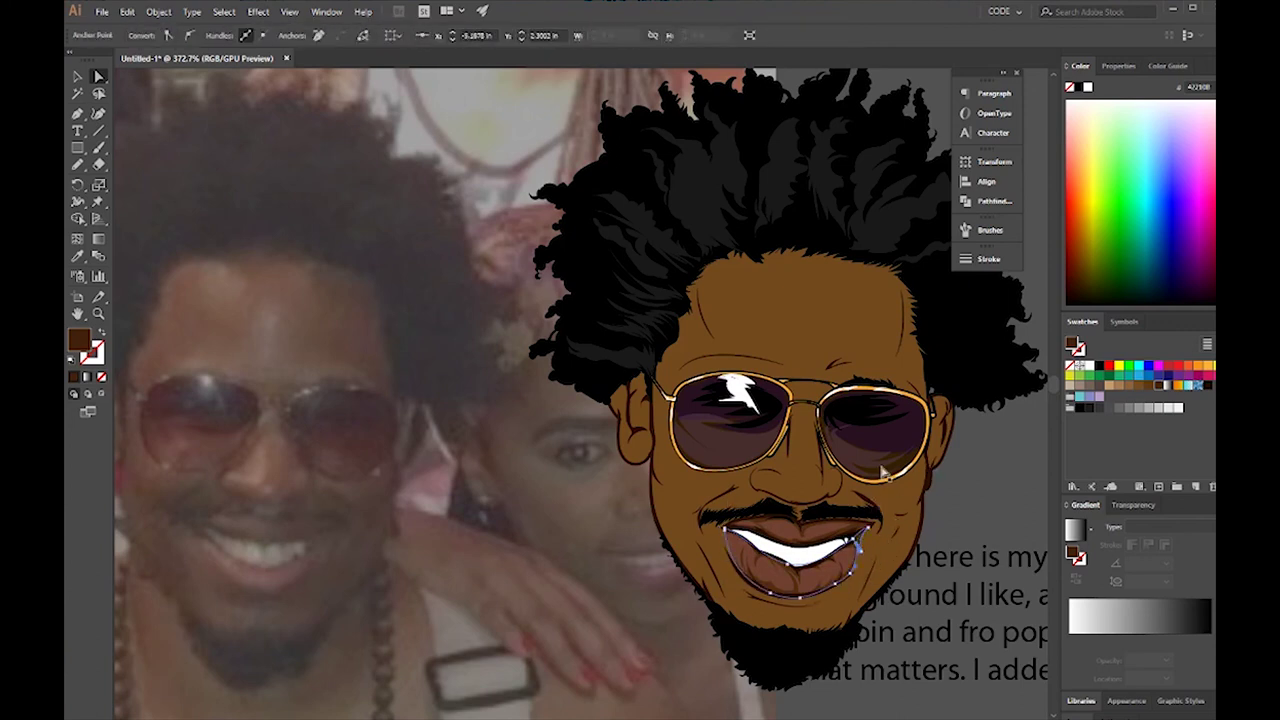
pyautogui.click(860, 546)
# Step: Sample a brown skin colour from the face with the Eyedropper
pyautogui.press('n')
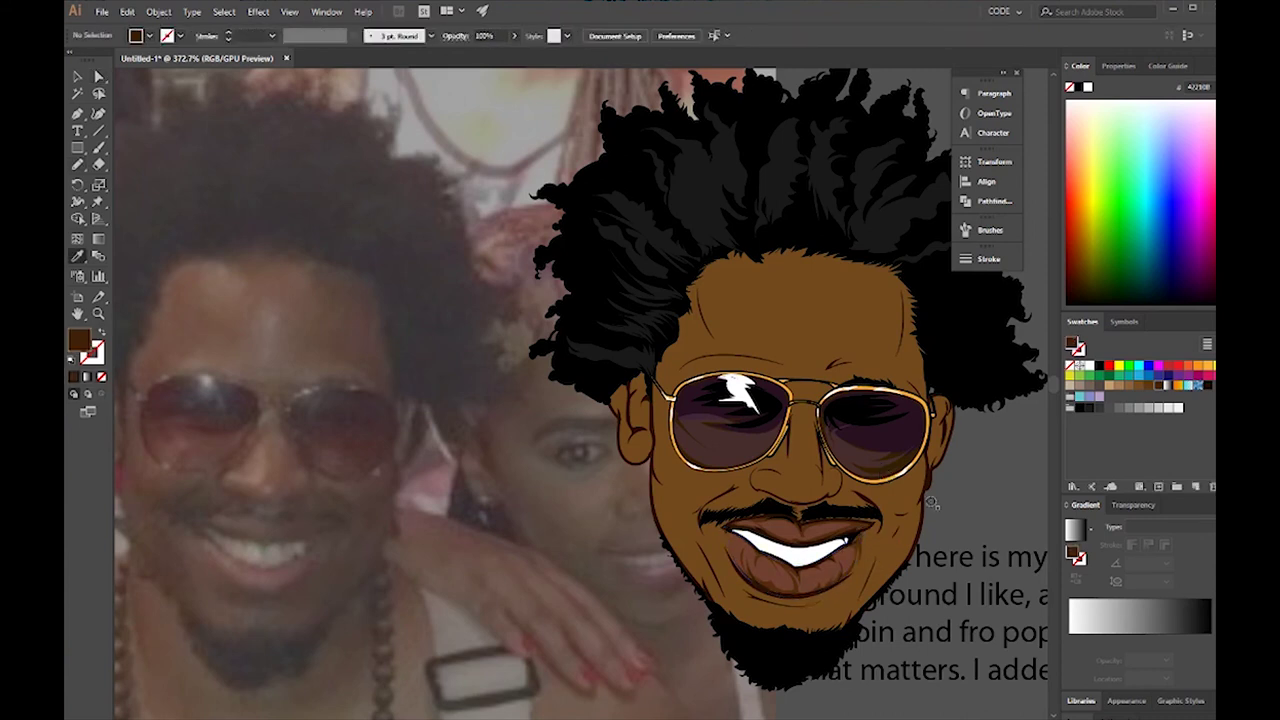
pyautogui.scroll(-2, 930, 505)
pyautogui.scroll(-1, 222, 383)
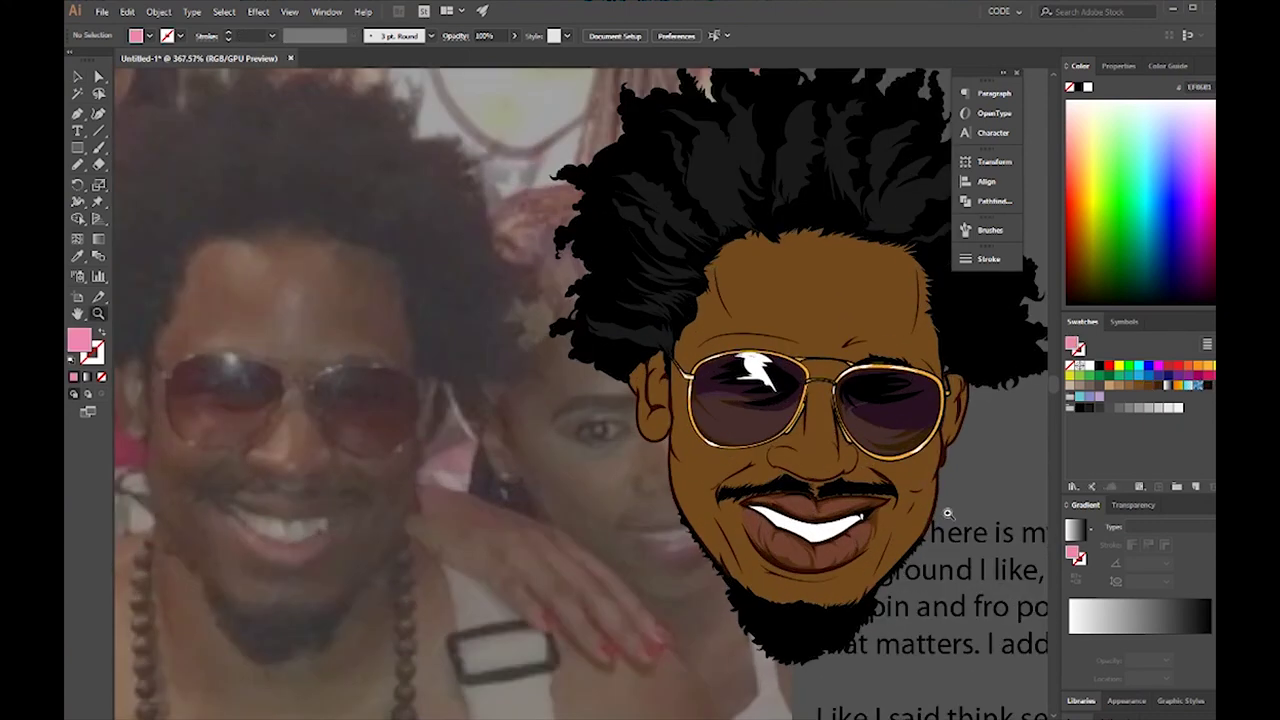
pyautogui.scroll(2, 745, 510)
pyautogui.scroll(-1, 760, 519)
pyautogui.press('i')
pyautogui.click(700, 500)
# Step: Draw a light tan highlight shape along the jaw
pyautogui.press('n')
pyautogui.moveTo(735, 512); pyautogui.dragTo(820, 575)
pyautogui.press('i')
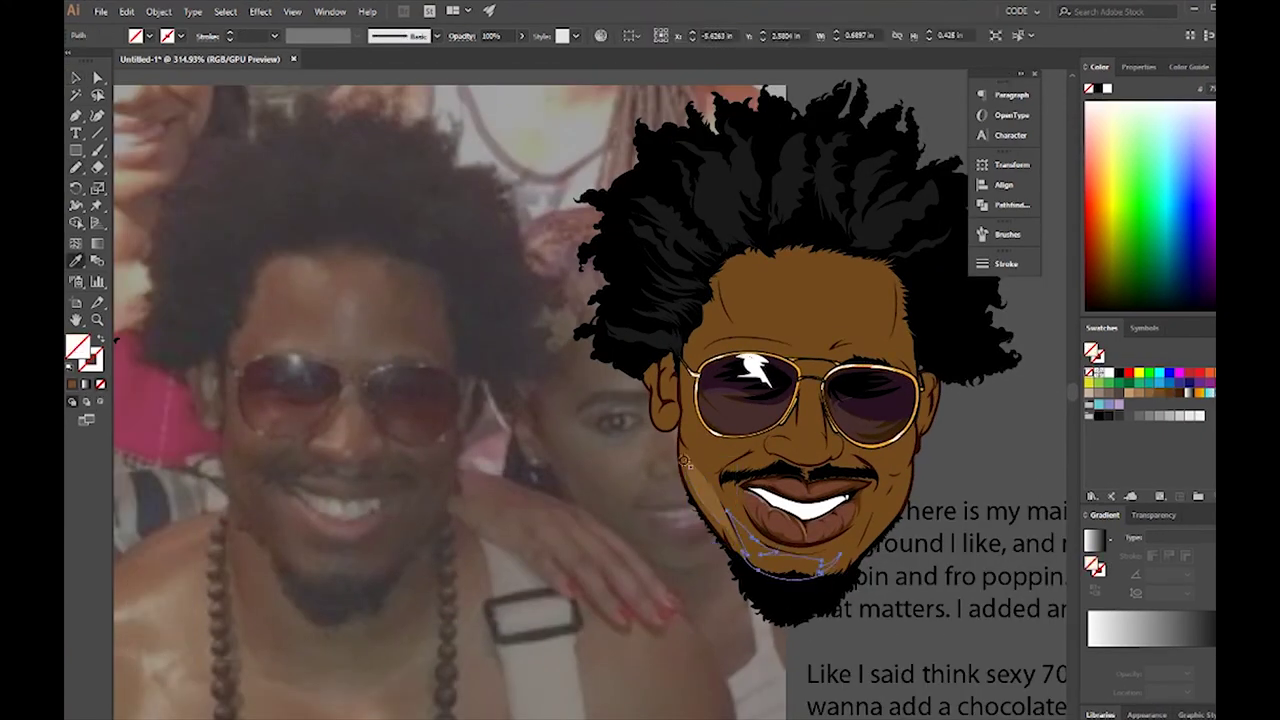
pyautogui.click(693, 408)
pyautogui.press('n')
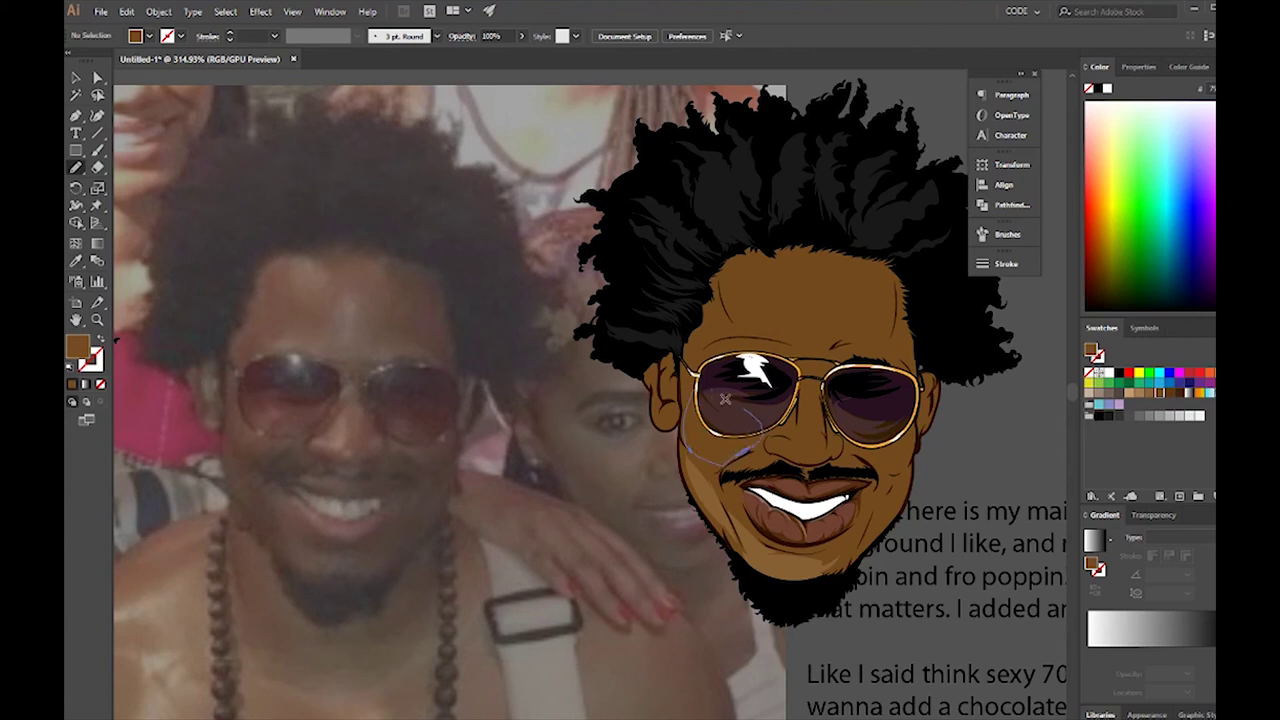
# Step: Draw shadows on the left cheek and nose and a lighter brown forehead highlight
pyautogui.moveTo(725, 399); pyautogui.dragTo(755, 441)
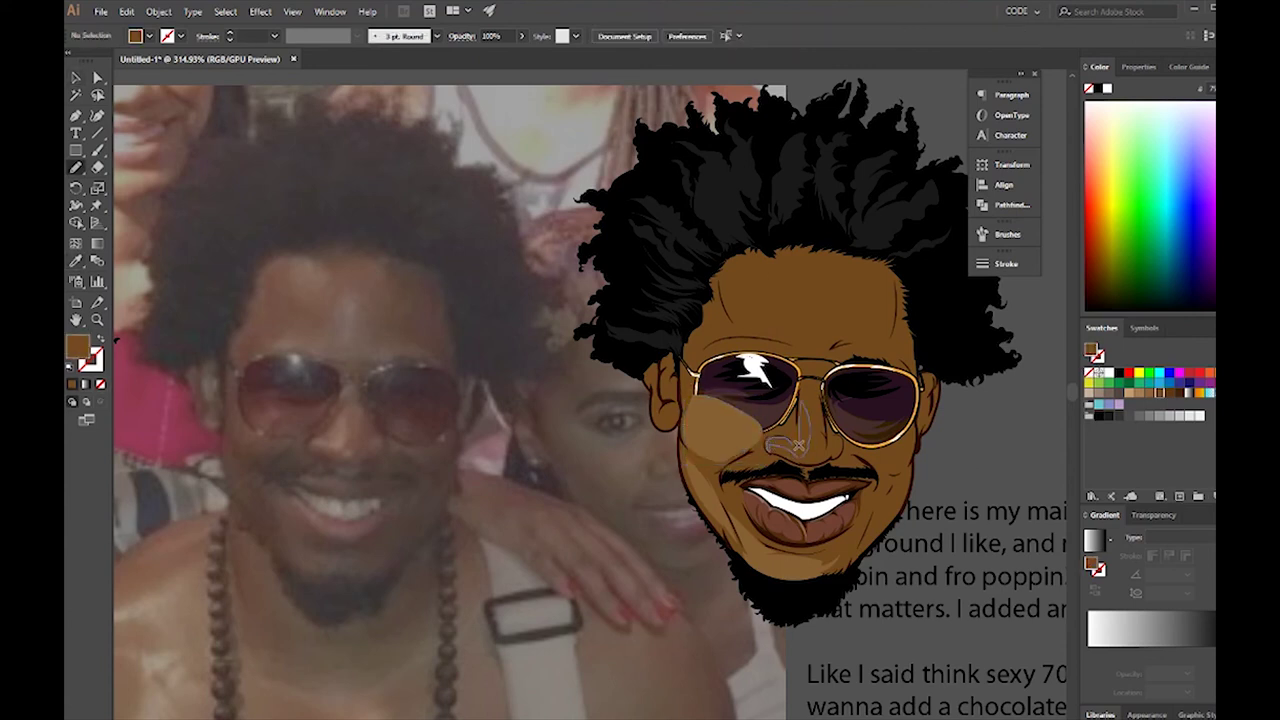
pyautogui.moveTo(789, 425); pyautogui.dragTo(818, 460)
pyautogui.moveTo(706, 354); pyautogui.dragTo(897, 354)
pyautogui.moveTo(702, 362); pyautogui.dragTo(912, 372)
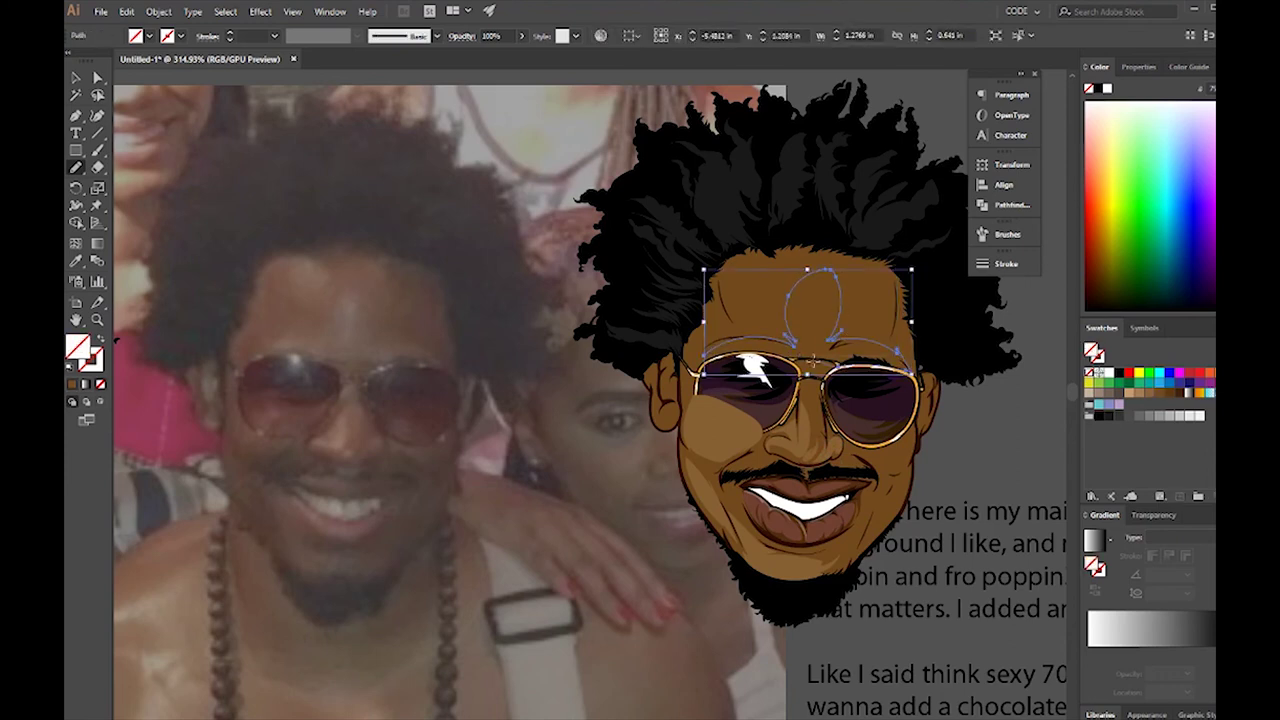
pyautogui.press('i')
pyautogui.click(705, 320)
# Step: Sample dark brown from the mouth and set the stroke to none for new shapes
pyautogui.press('v')
pyautogui.click(996, 393)
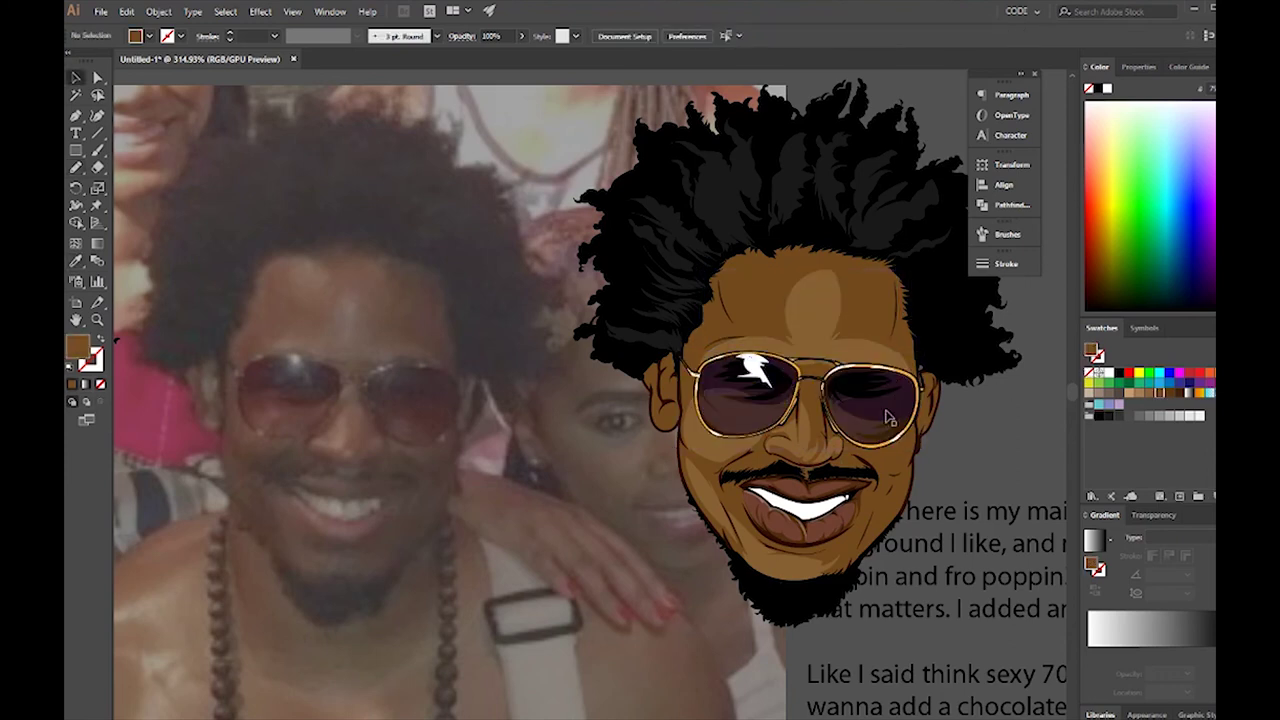
pyautogui.click(872, 496)
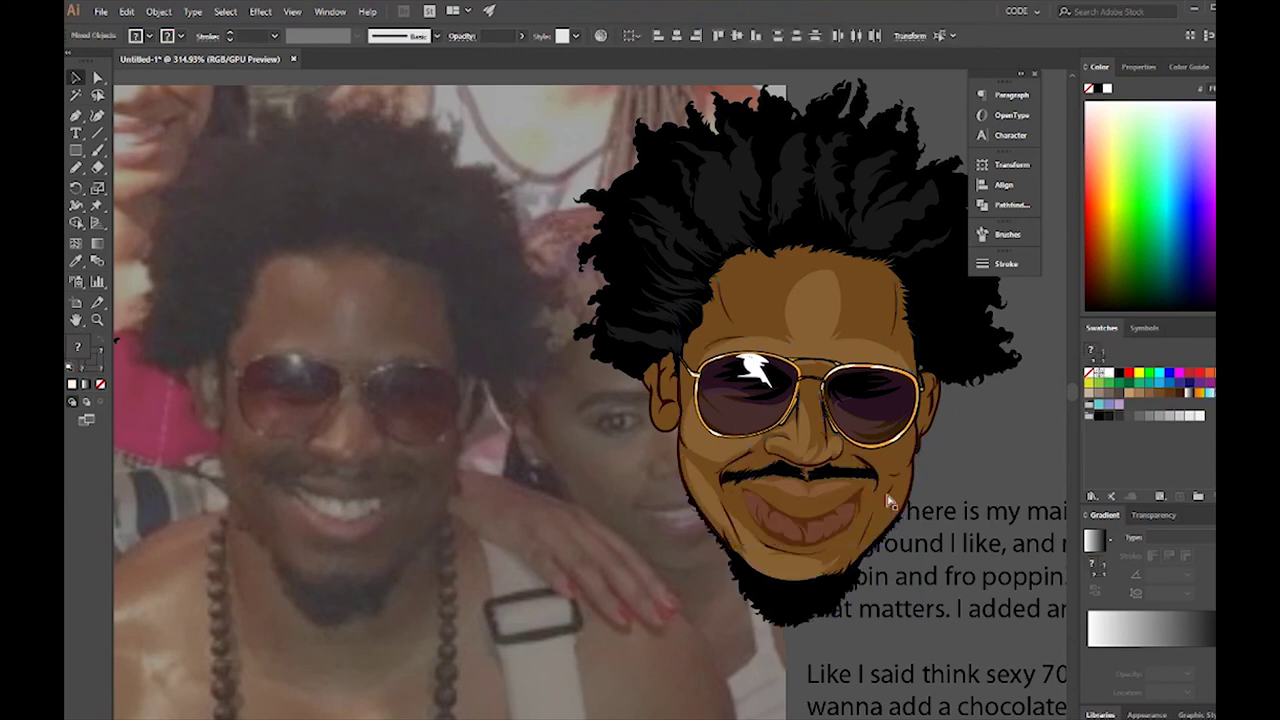
pyautogui.click(980, 464)
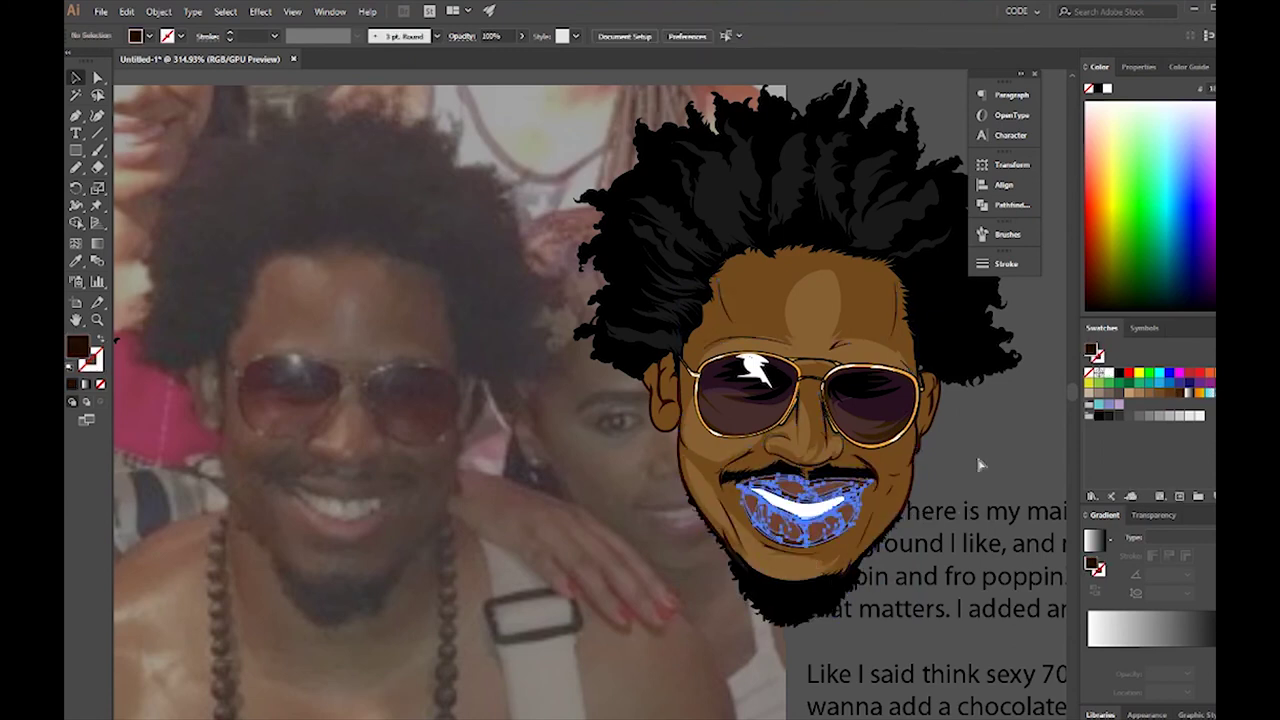
pyautogui.press('b')
pyautogui.scroll(-1, 930, 460)
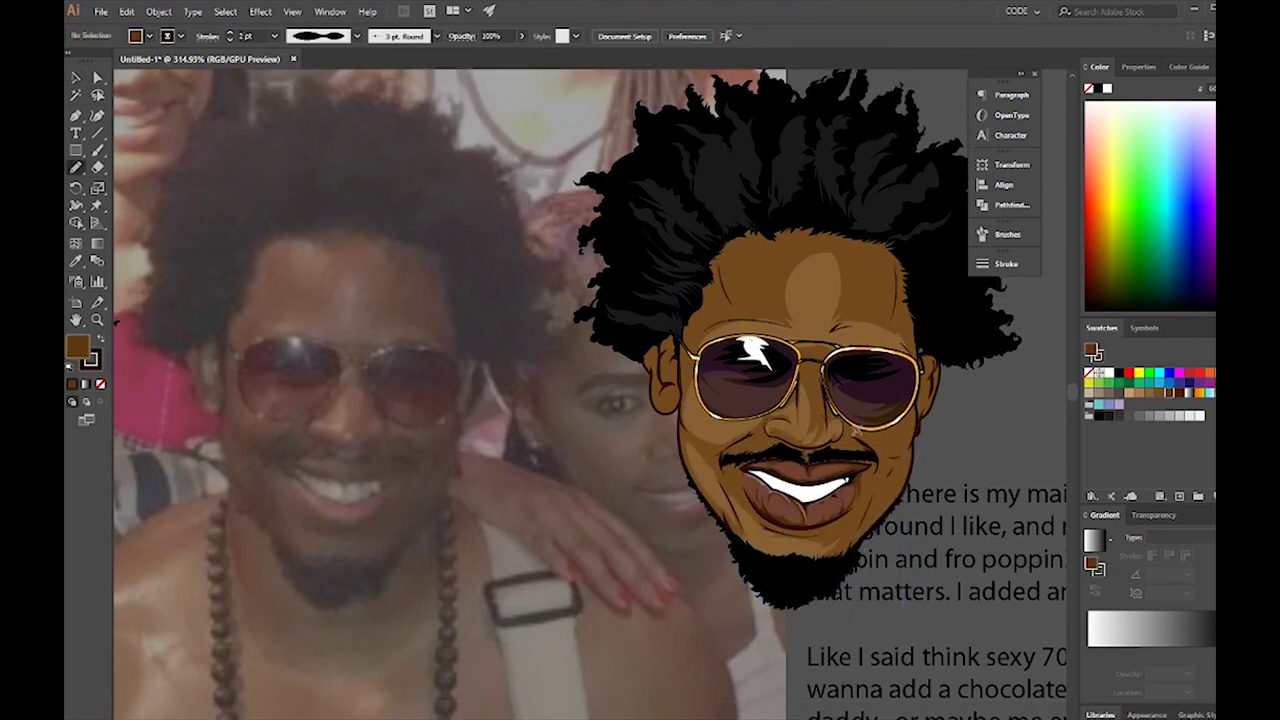
pyautogui.hotkey('ctrl', 'z')
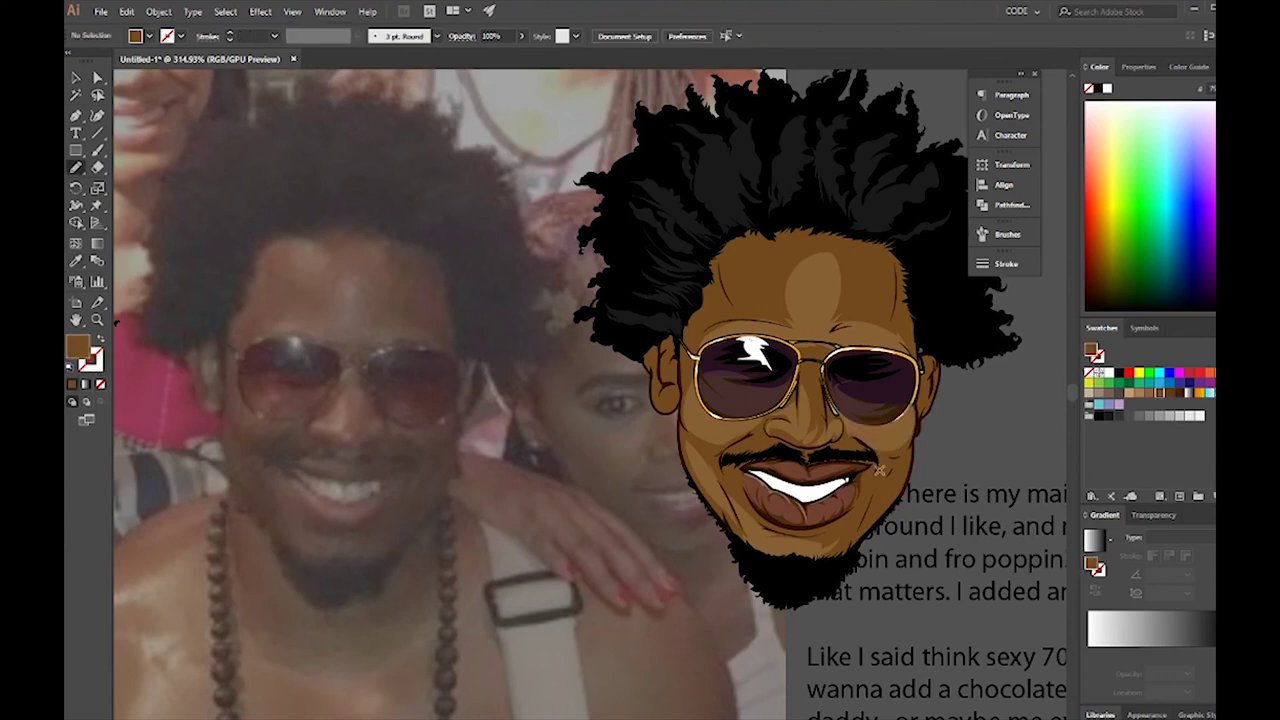
pyautogui.press('/')
# Step: Brush highlight shapes across the forehead and skin-toned shapes on both ears
pyautogui.moveTo(722, 300); pyautogui.dragTo(755, 234)
pyautogui.moveTo(790, 275); pyautogui.dragTo(788, 268)
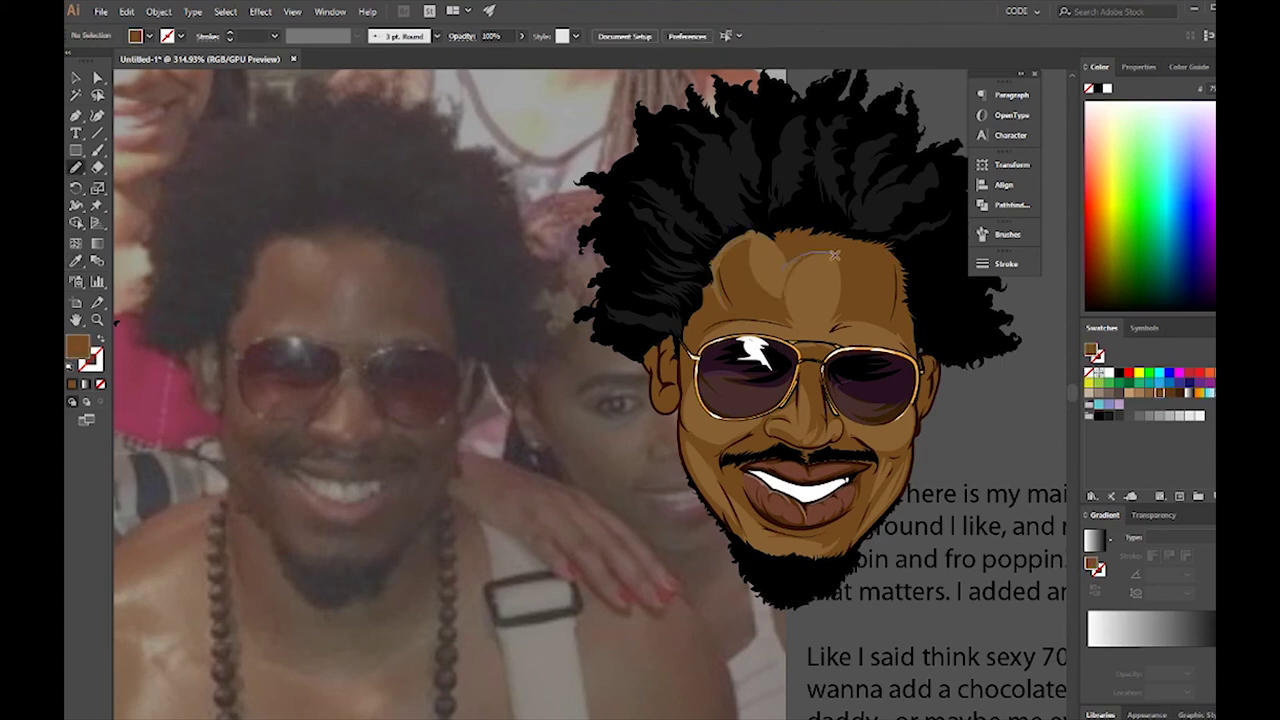
pyautogui.moveTo(880, 328); pyautogui.dragTo(888, 242)
pyautogui.moveTo(668, 386); pyautogui.dragTo(656, 400)
pyautogui.moveTo(660, 348); pyautogui.dragTo(668, 380)
pyautogui.moveTo(924, 378); pyautogui.dragTo(930, 360)
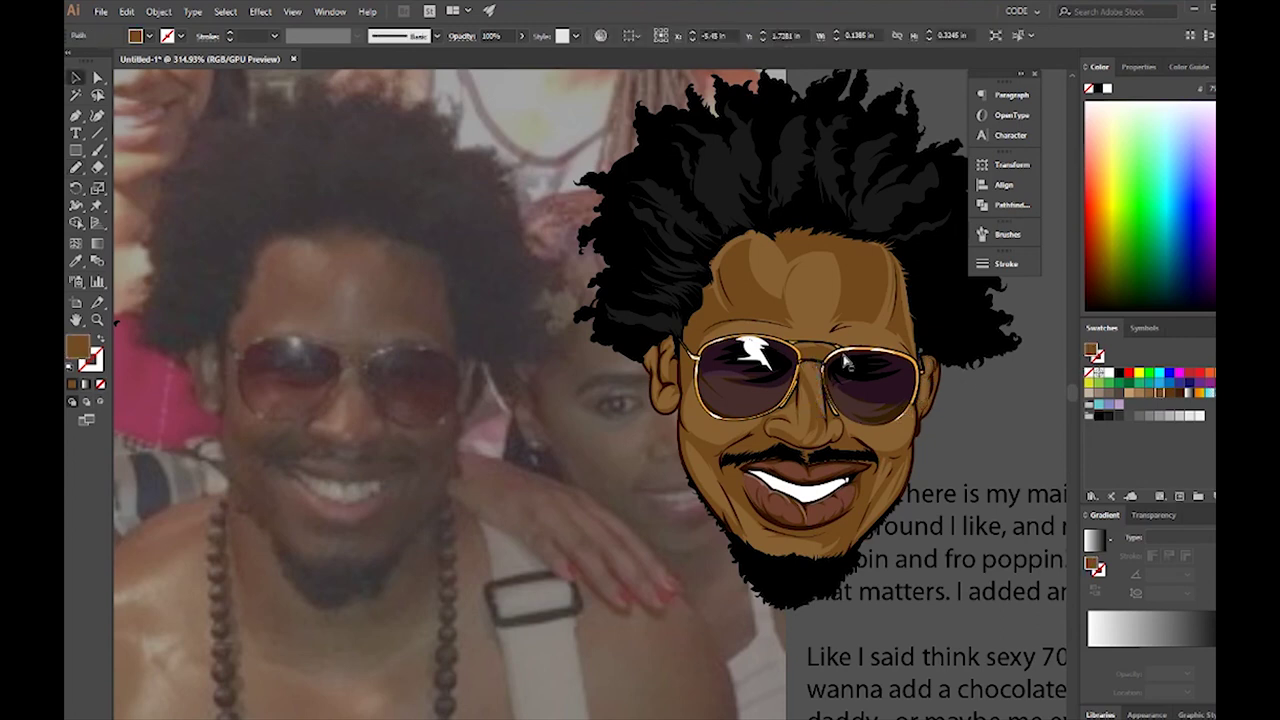
pyautogui.press('v')
pyautogui.click(782, 292)
pyautogui.click(968, 292)
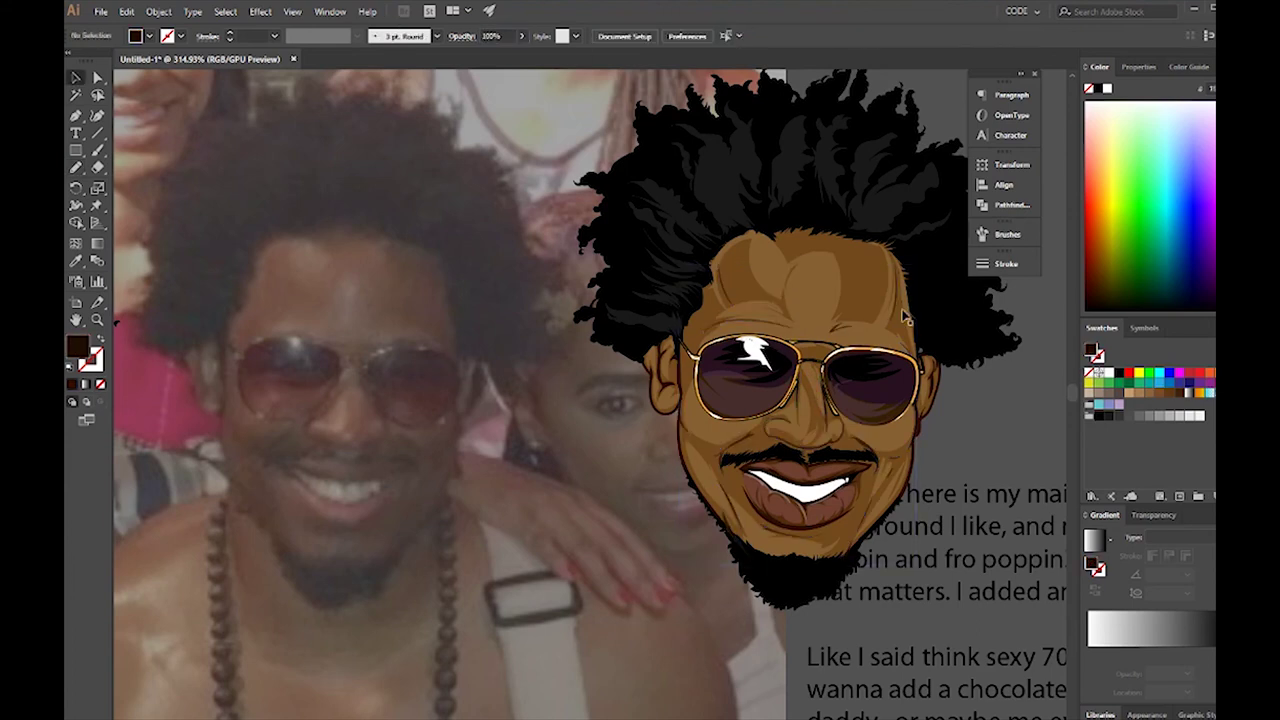
# Step: Draw a white highlight down the nose bridge and sample brown from the face
pyautogui.scroll(2, 972, 338)
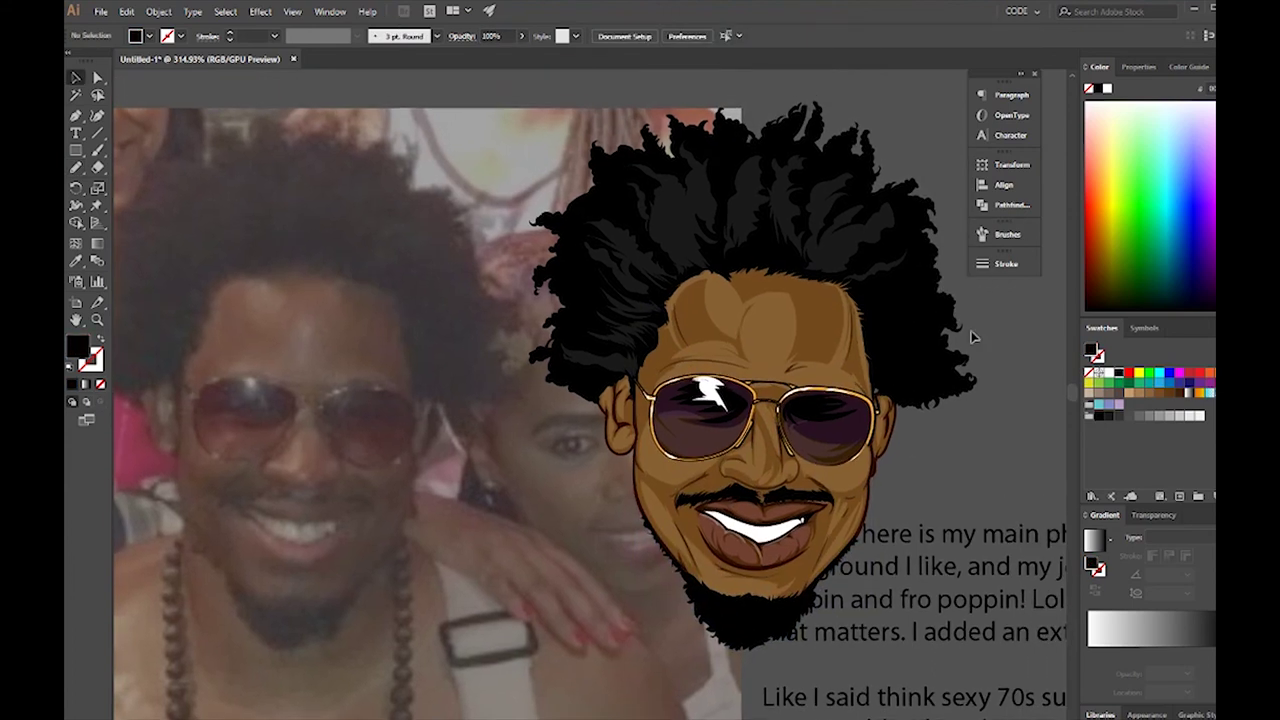
pyautogui.press('n')
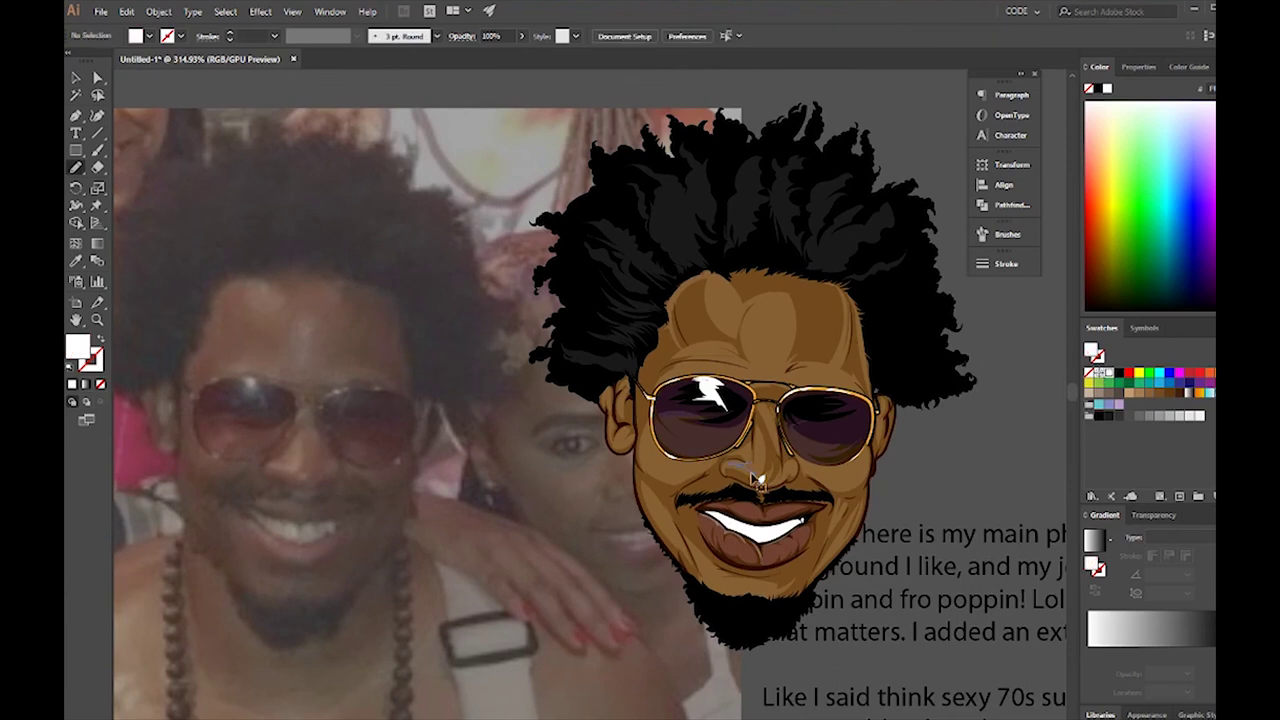
pyautogui.moveTo(752, 432); pyautogui.dragTo(760, 476)
pyautogui.press('i')
pyautogui.click(824, 450)
pyautogui.press('n')
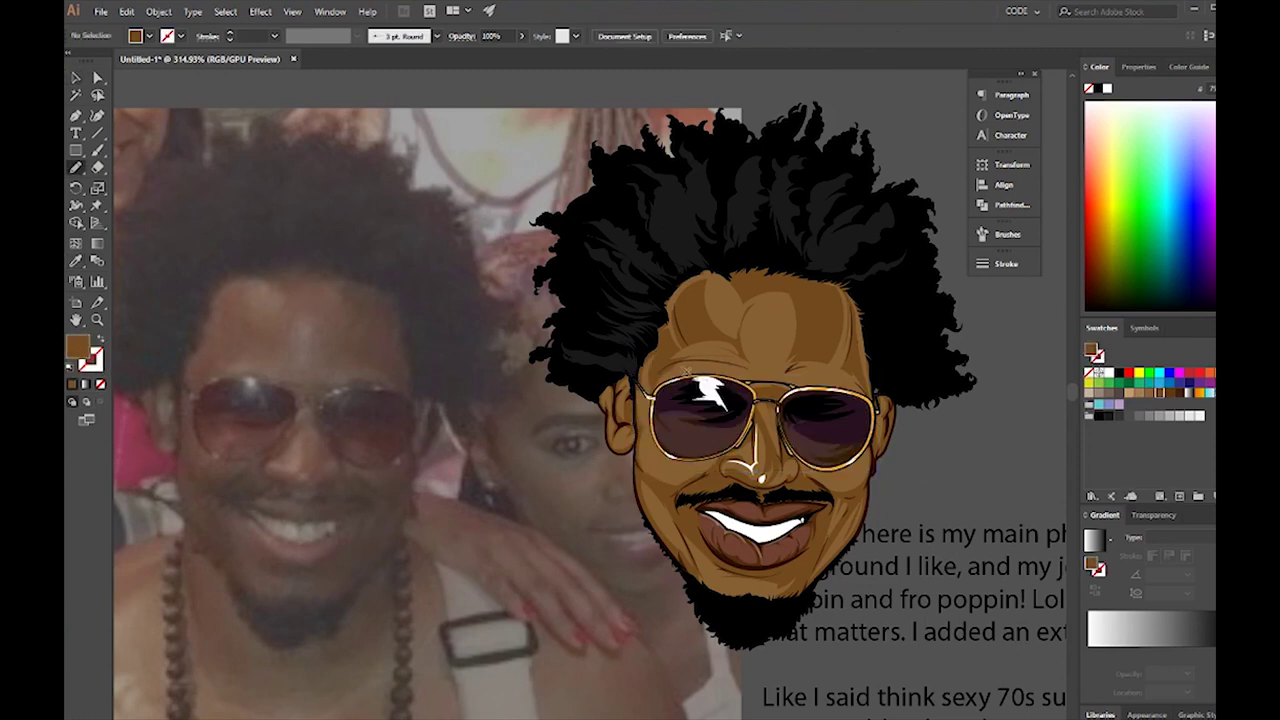
# Step: Sample black from the artwork and draw detail lines across the teeth
pyautogui.press('i')
pyautogui.click(786, 505)
pyautogui.press('n')
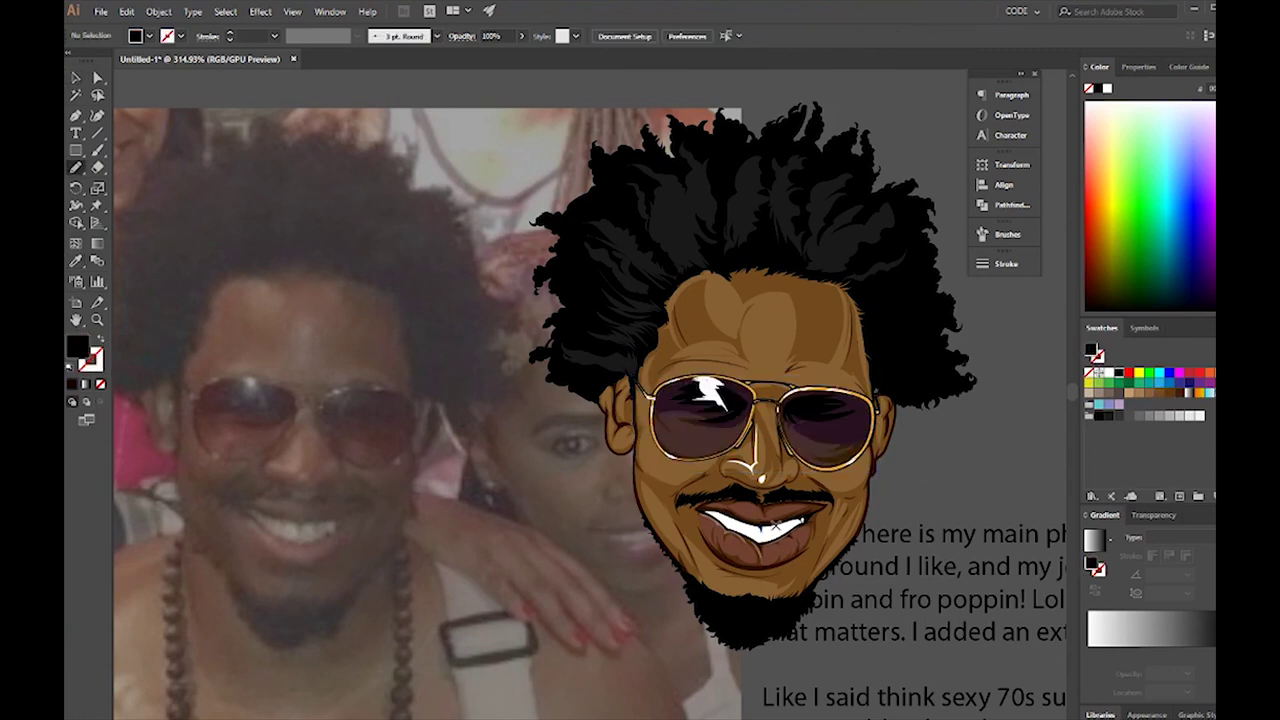
pyautogui.press('i')
pyautogui.click(740, 518)
pyautogui.press('n')
pyautogui.press('i')
pyautogui.press('n')
pyautogui.moveTo(790, 520); pyautogui.dragTo(762, 548)
pyautogui.hotkey('ctrl', 'shift', 'a')
# Step: Lower the teeth detail lines' opacity to 65% and deselect all artwork
pyautogui.press('i')
pyautogui.press('n')
pyautogui.click(521, 36)
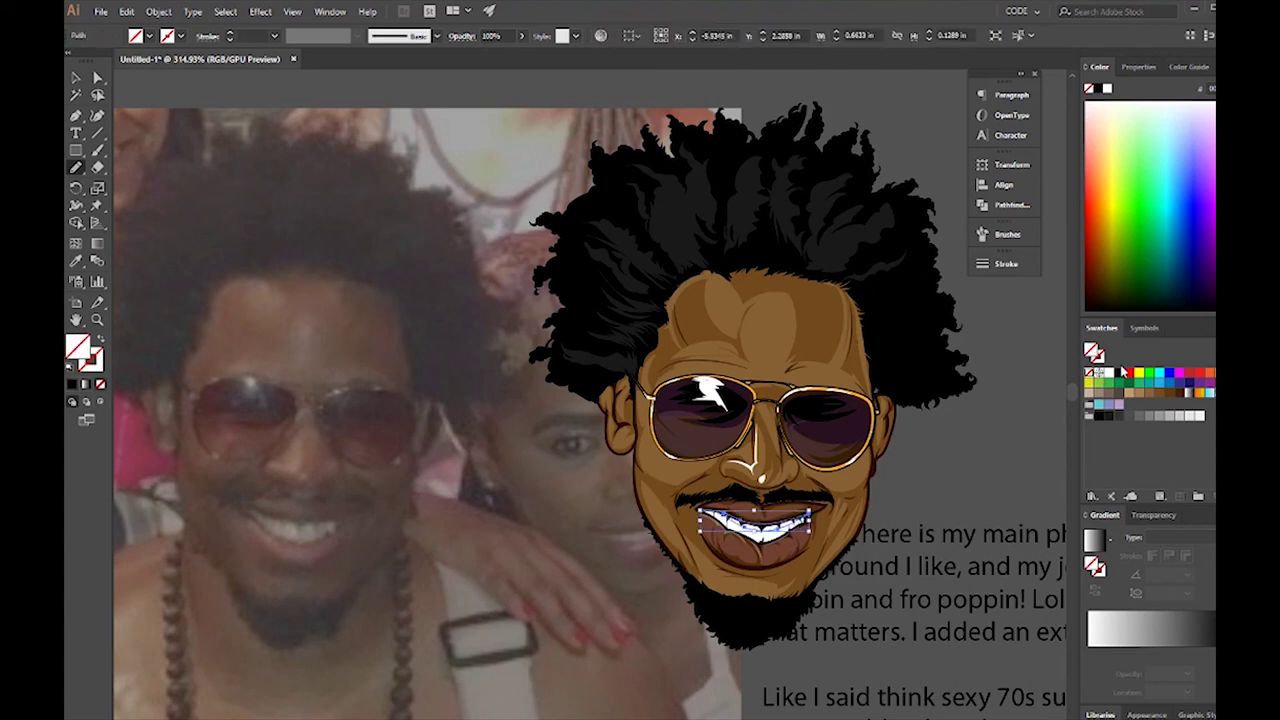
pyautogui.moveTo(528, 57); pyautogui.dragTo(497, 57)
pyautogui.click(893, 117)
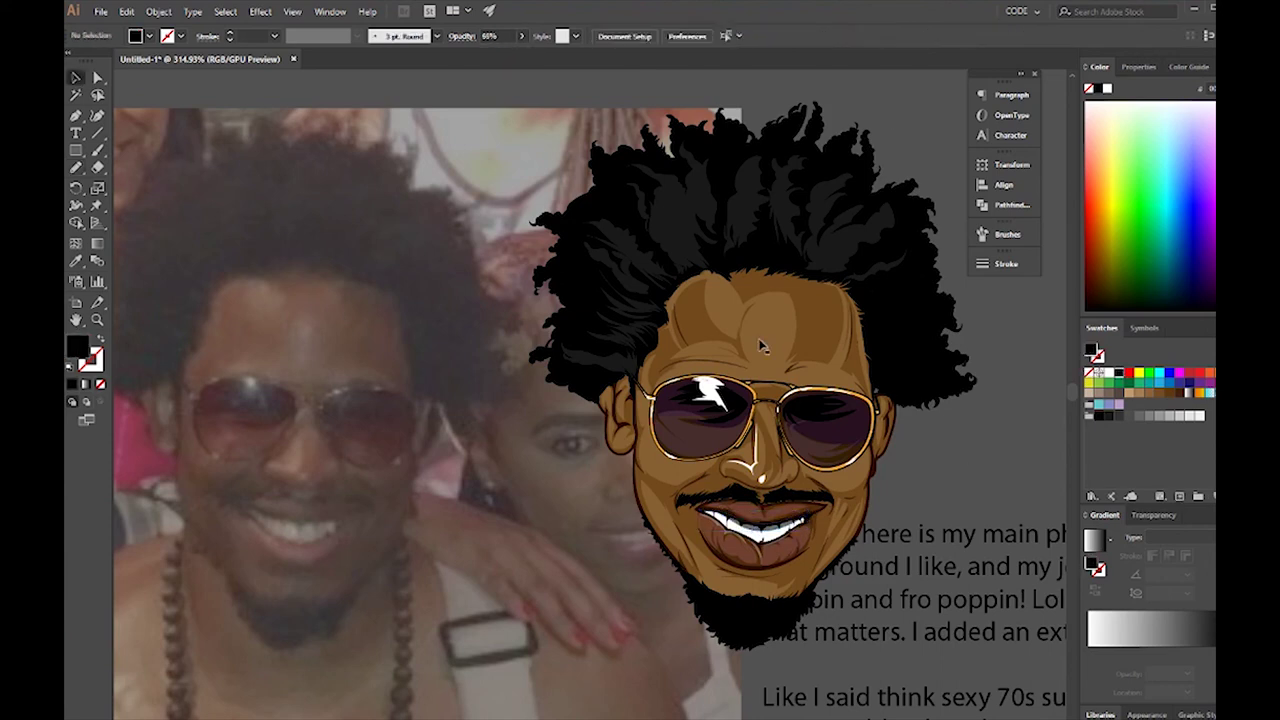
pyautogui.hotkey('ctrl', 'z')
pyautogui.hotkey('ctrl', 'z')
pyautogui.hotkey('ctrl', 'shift', 'a')
pyautogui.scroll(-1, 785, 455)
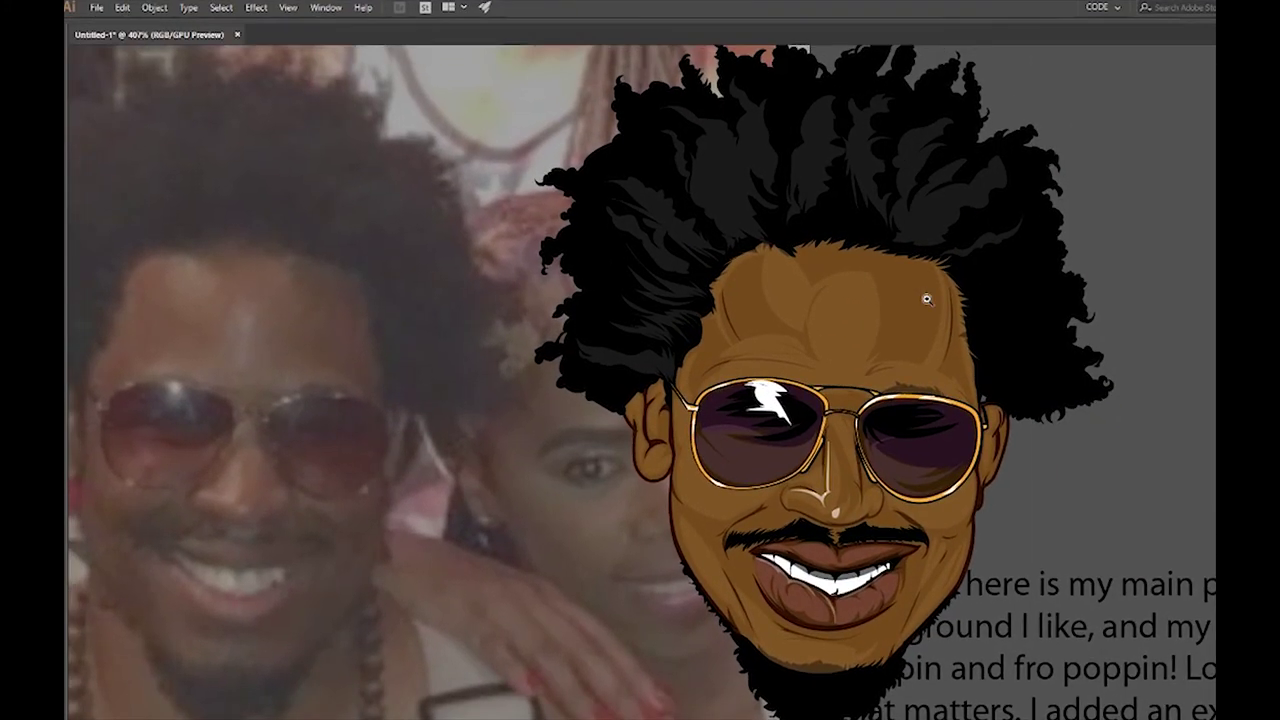
# Step: Zoom to show the face beside the reference photo and restore the hidden panels
pyautogui.keyDown('alt'); pyautogui.click(907, 328); pyautogui.keyUp('alt')
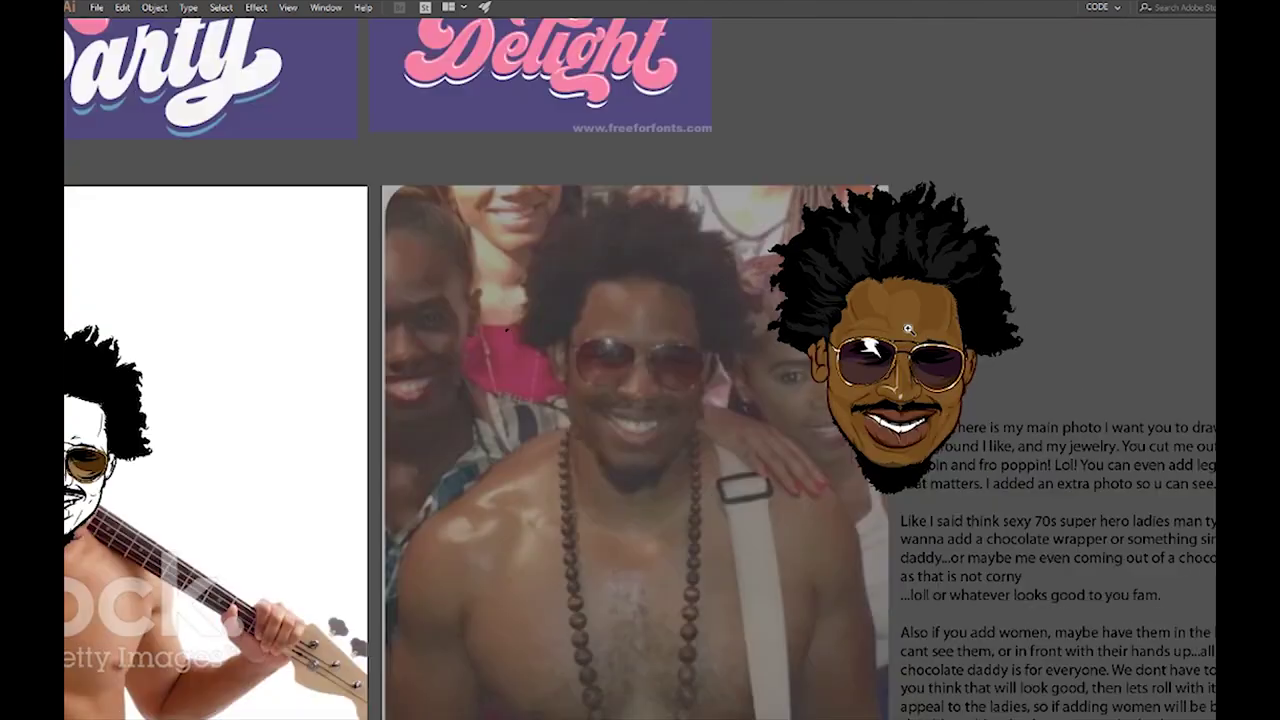
pyautogui.moveTo(905, 480); pyautogui.dragTo(1030, 470)
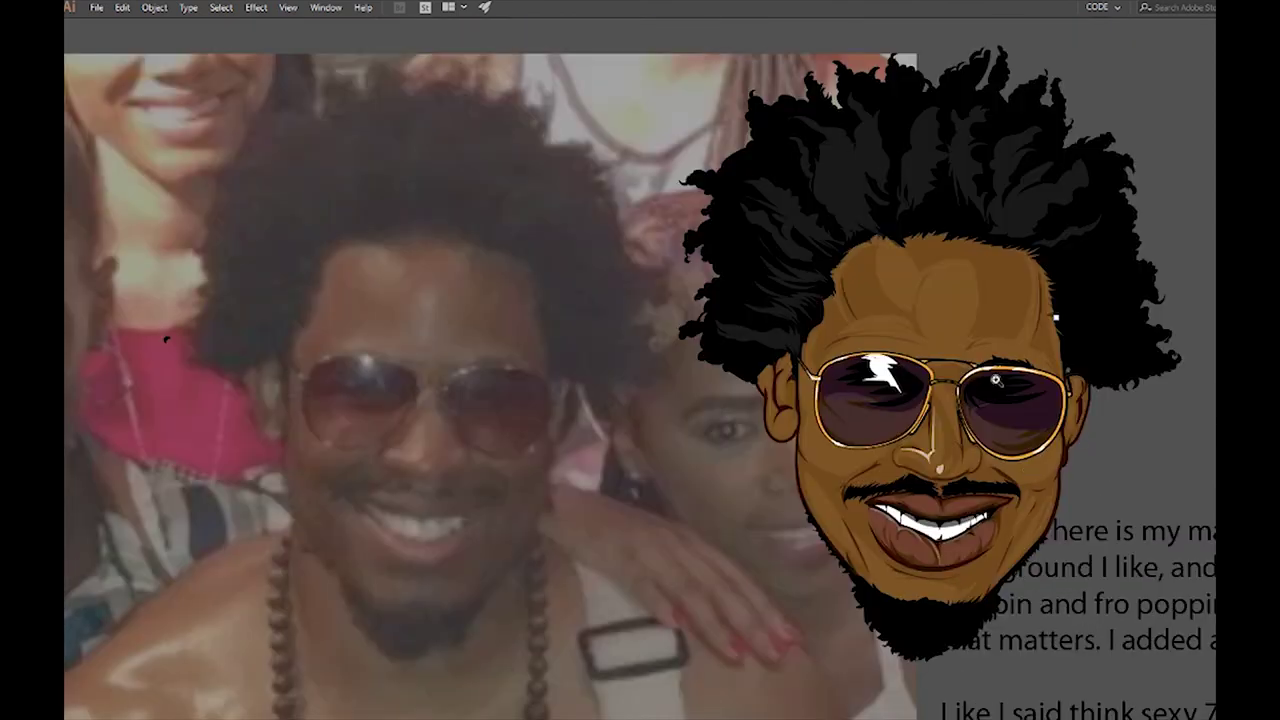
pyautogui.moveTo(996, 381); pyautogui.dragTo(944, 480)
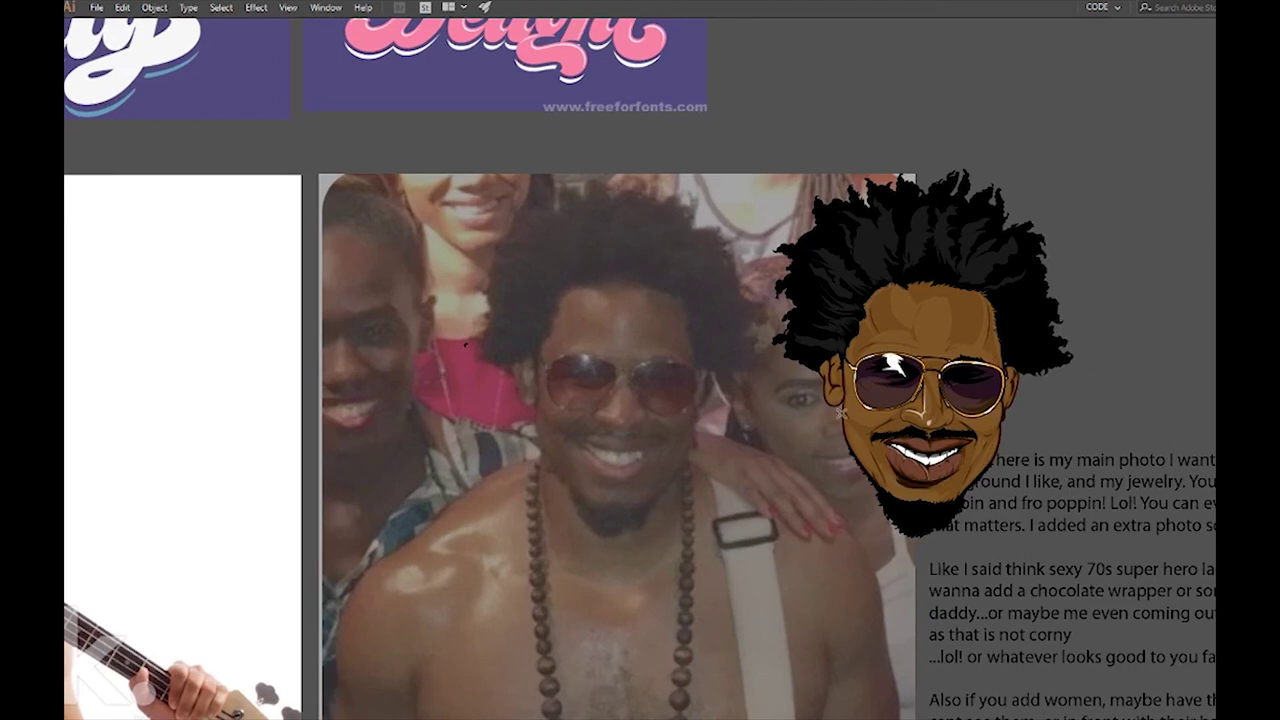
pyautogui.press('Tab')
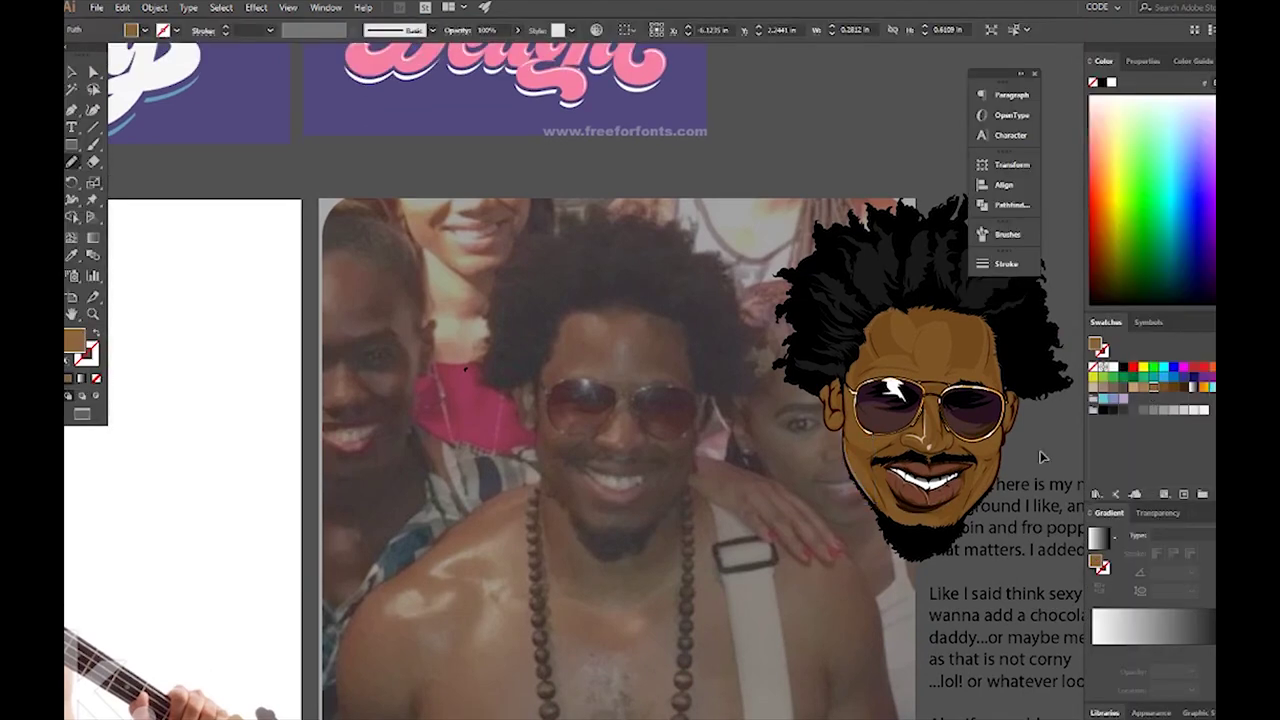
# Step: Zoom in and sample the lens's translucent black (66% opacity) for the glasses shadow
pyautogui.hotkey('ctrl', '+')
pyautogui.hotkey('ctrl', '+')
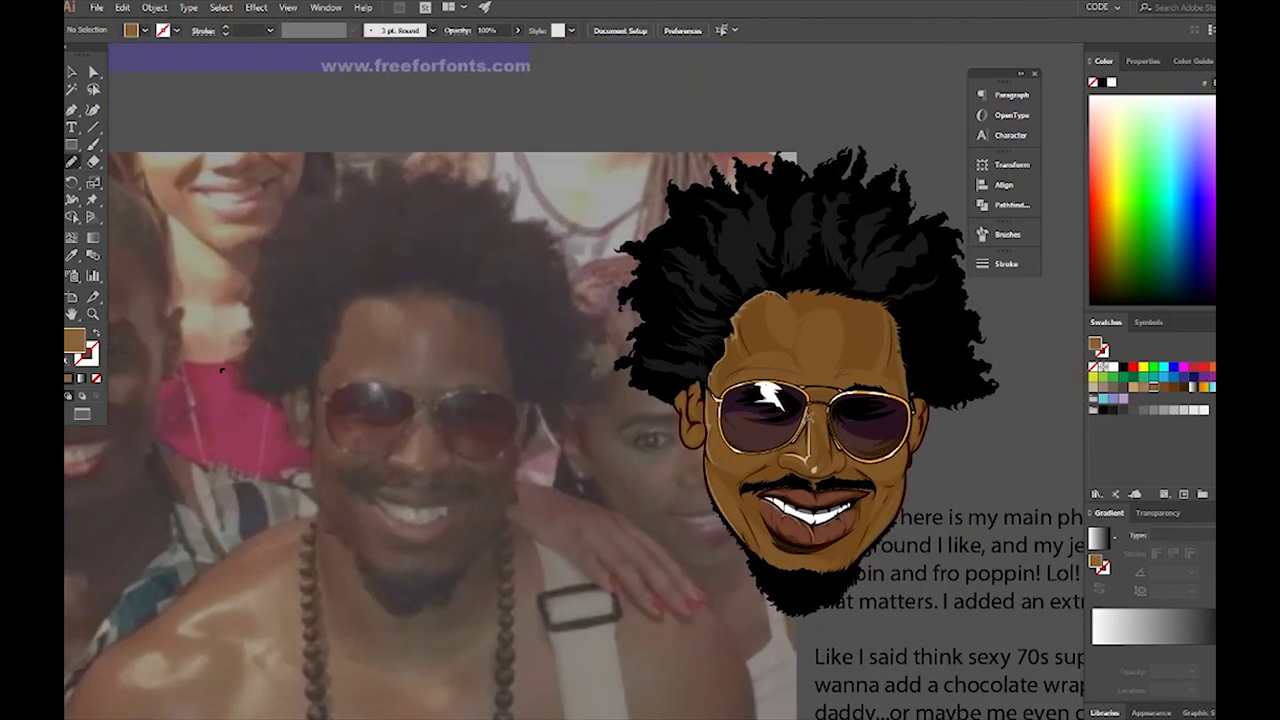
pyautogui.click(805, 420)
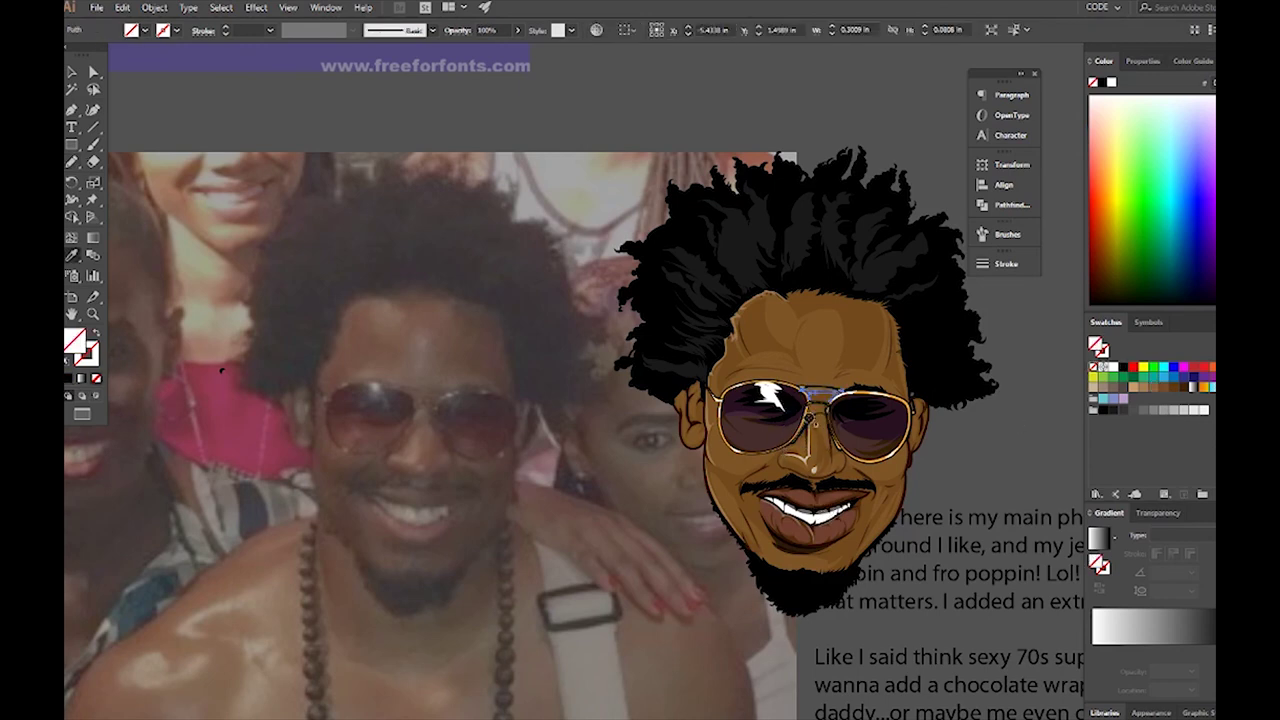
pyautogui.press('v')
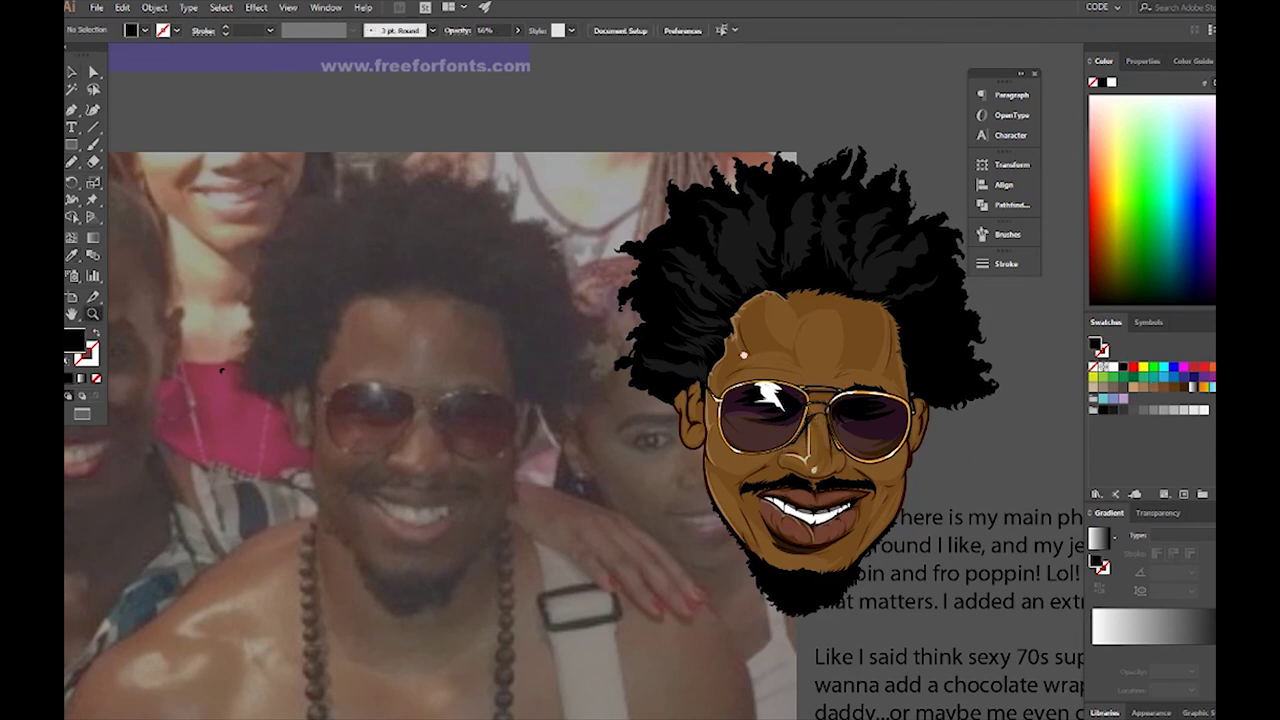